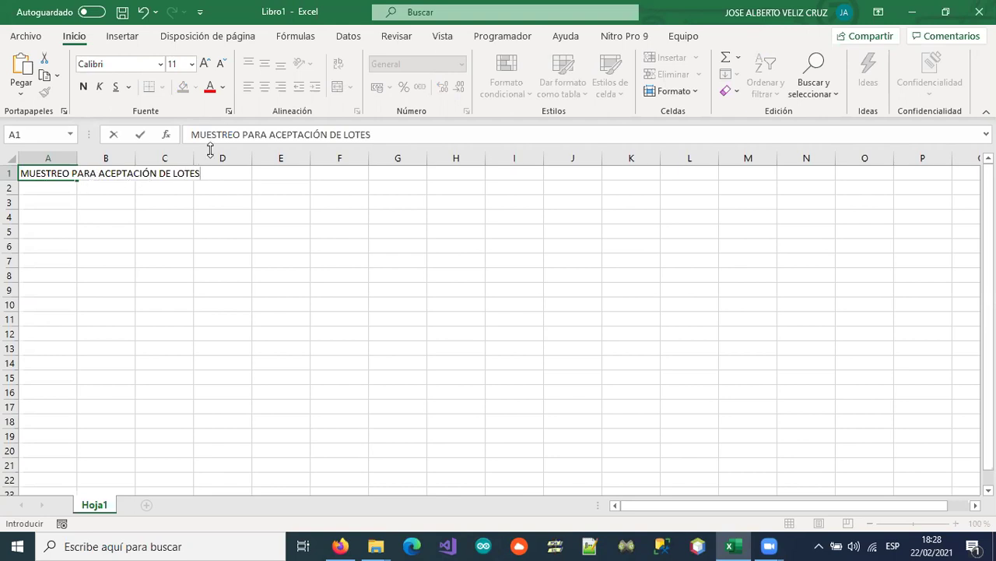
Enter "De un embarque muy grande se toma una muestra de 15 artículos." in cell A3.
{"action": "left_click", "coordinate": [36, 201]}
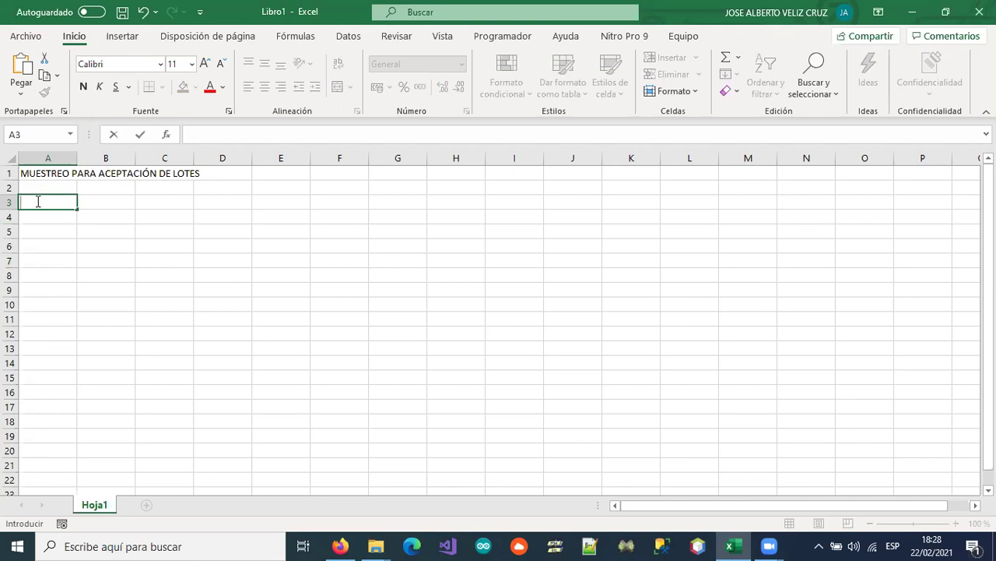
{"action": "type", "text": "De un embarq"}
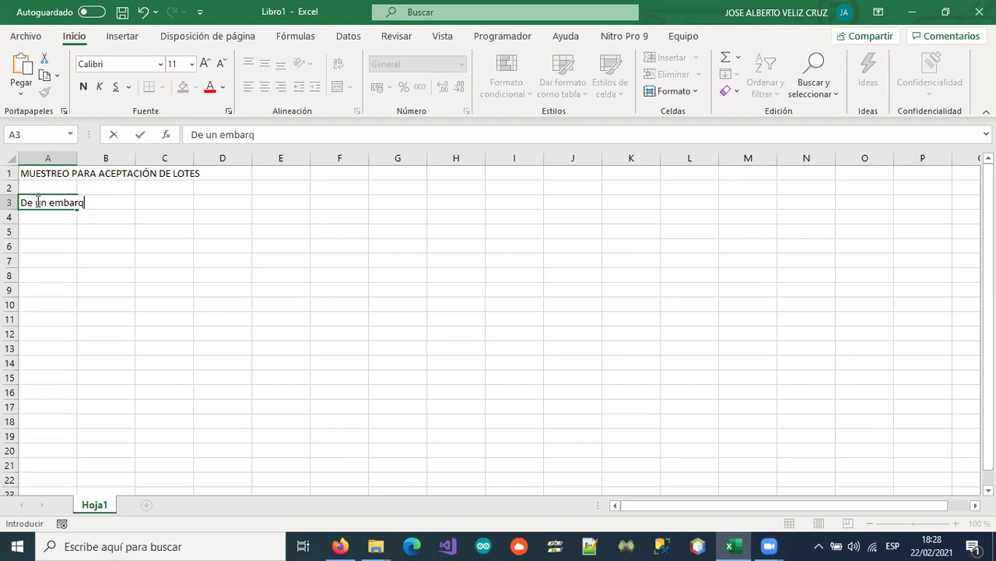
{"action": "type", "text": "ue muy gran"}
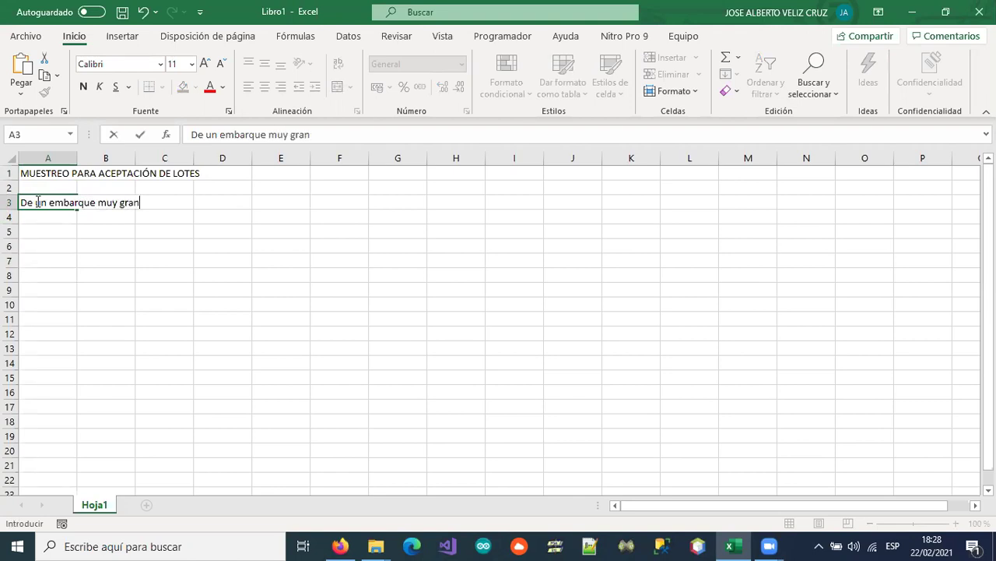
{"action": "type", "text": "de se toma una mu"}
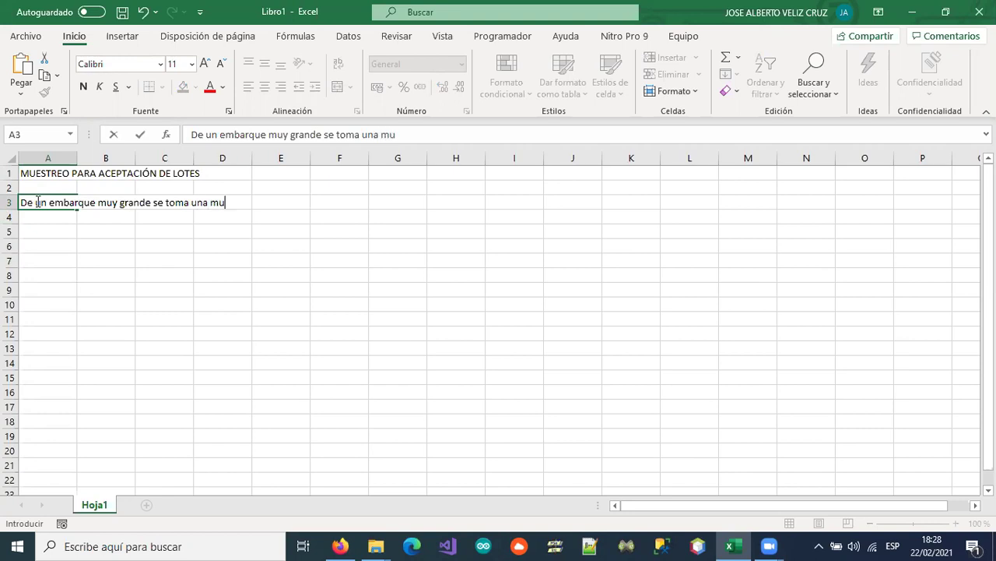
{"action": "type", "text": "estra de 15"}
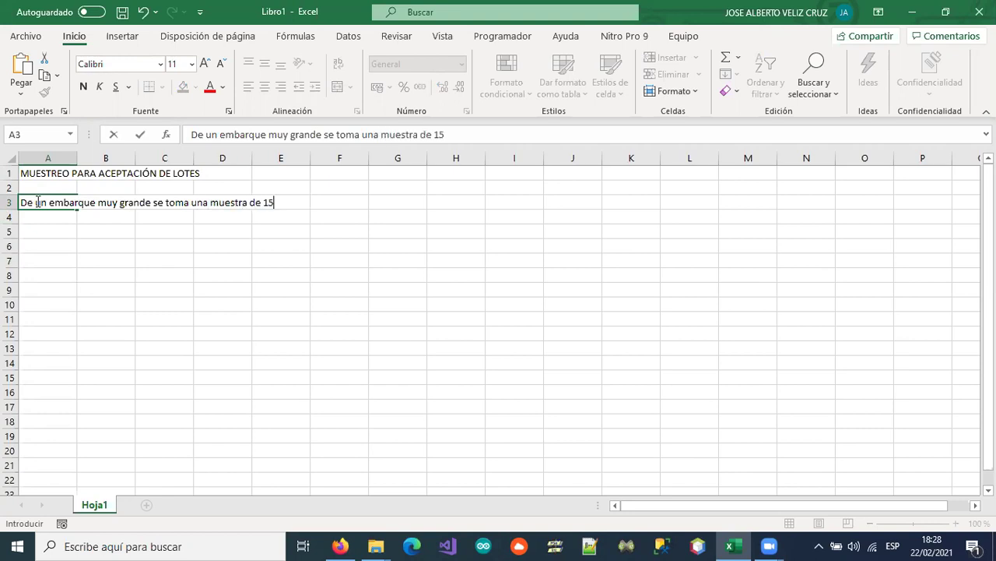
{"action": "type", "text": " artículos."}
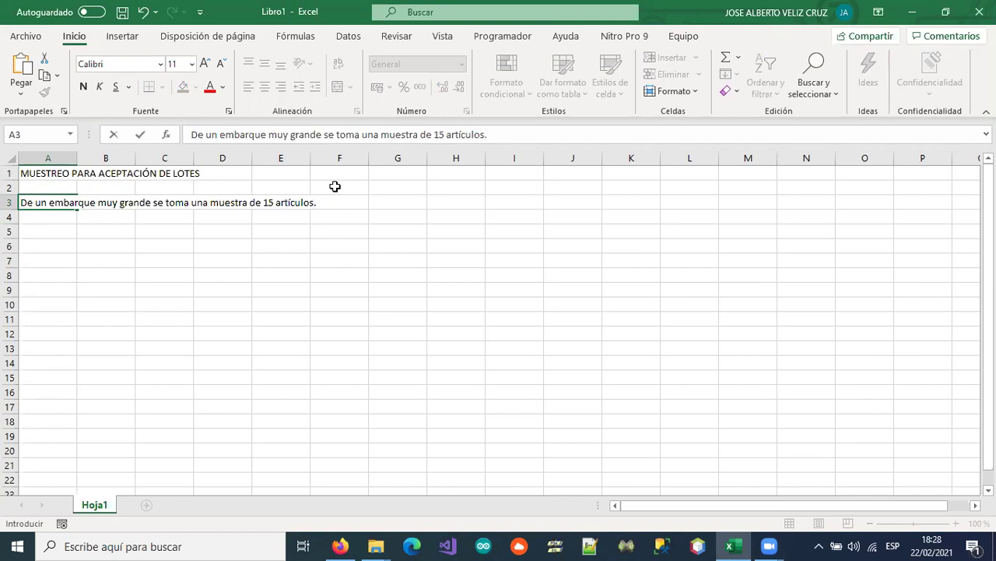
{"action": "key", "text": "Return"}
Enter "Se considera tolerable un máximo de 15% de artículos defectuosos en el embarque." in cell A4.
{"action": "type", "text": "Se con"}
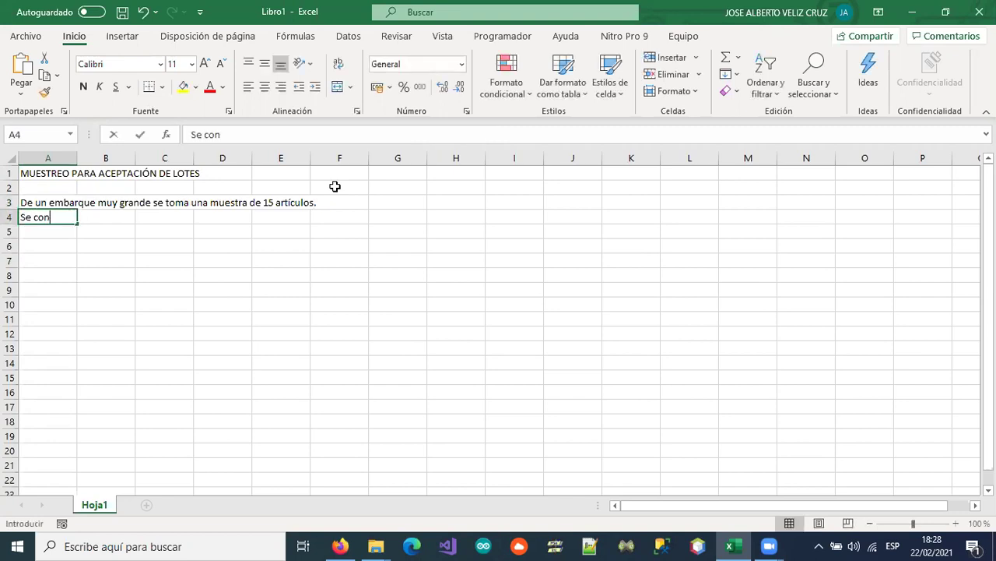
{"action": "type", "text": "sidera"}
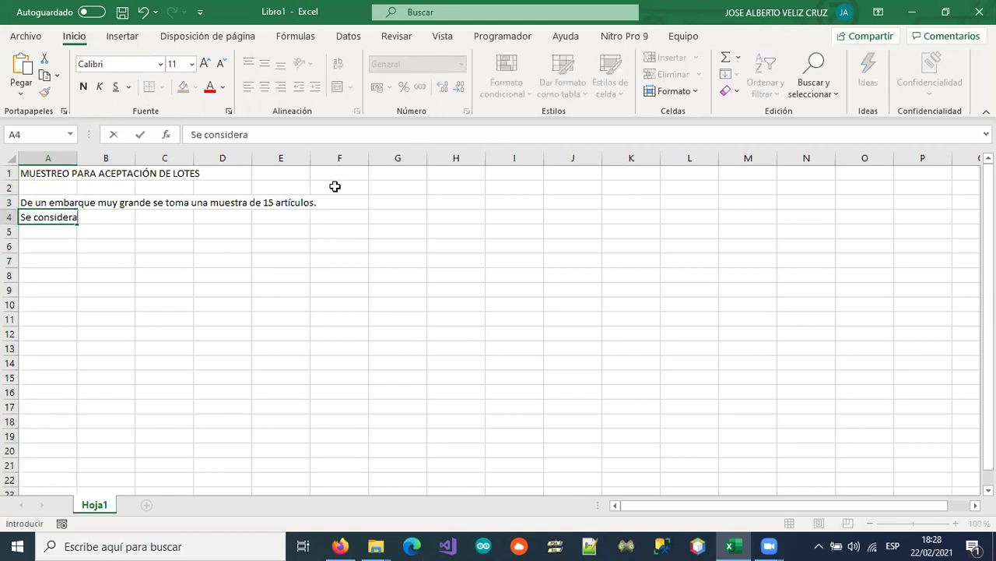
{"action": "type", "text": " tolerable unm"}
{"action": "key", "text": "BackSpace"}
{"action": "type", "text": "máximo de"}
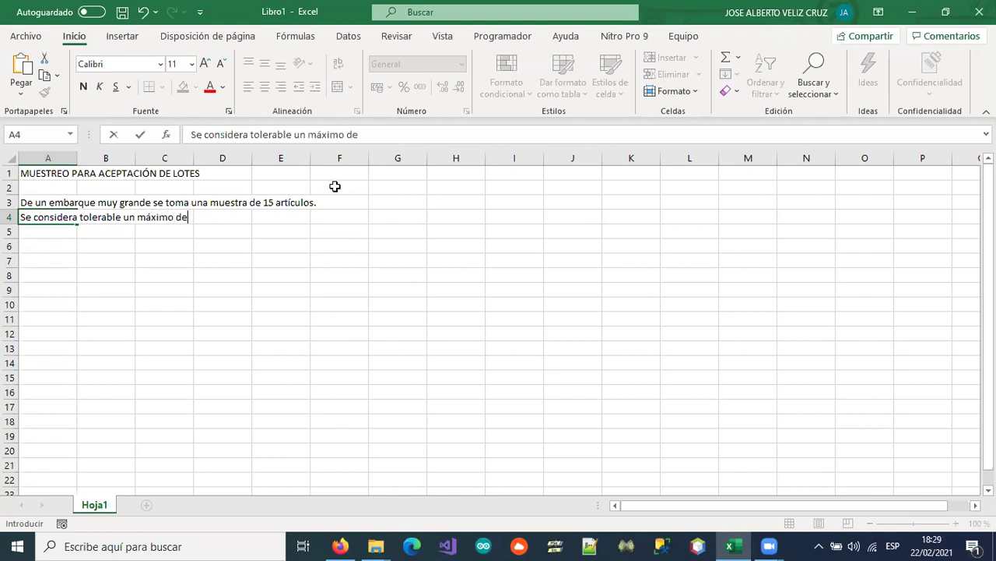
{"action": "type", "text": " 15% de artíc"}
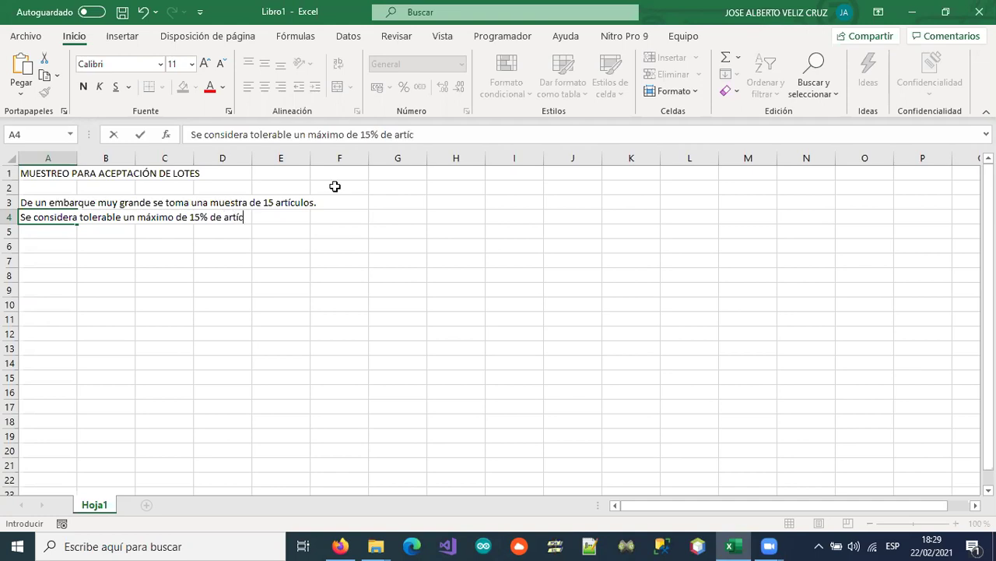
{"action": "type", "text": "ulos defectuosos"}
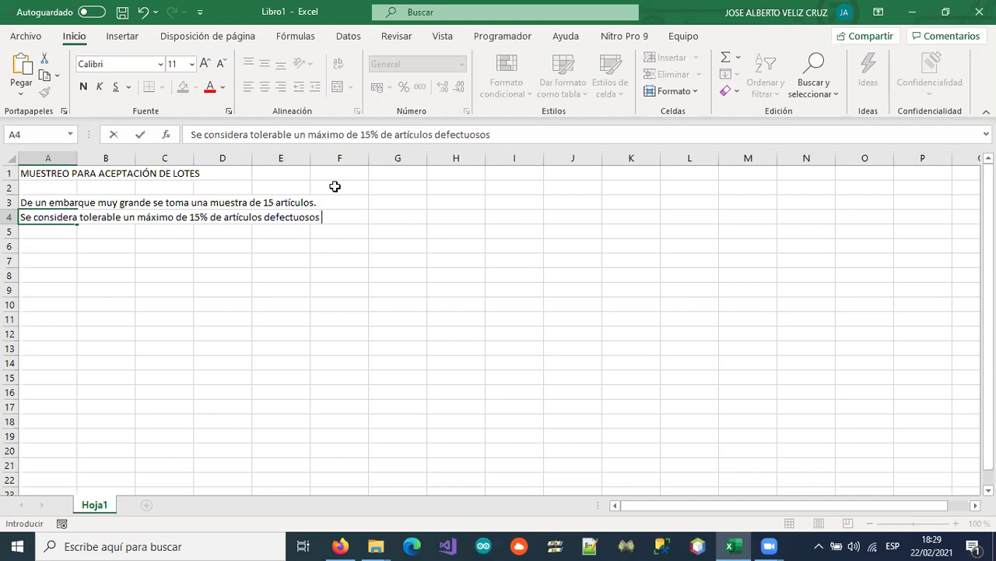
{"action": "type", "text": "en el embarque."}
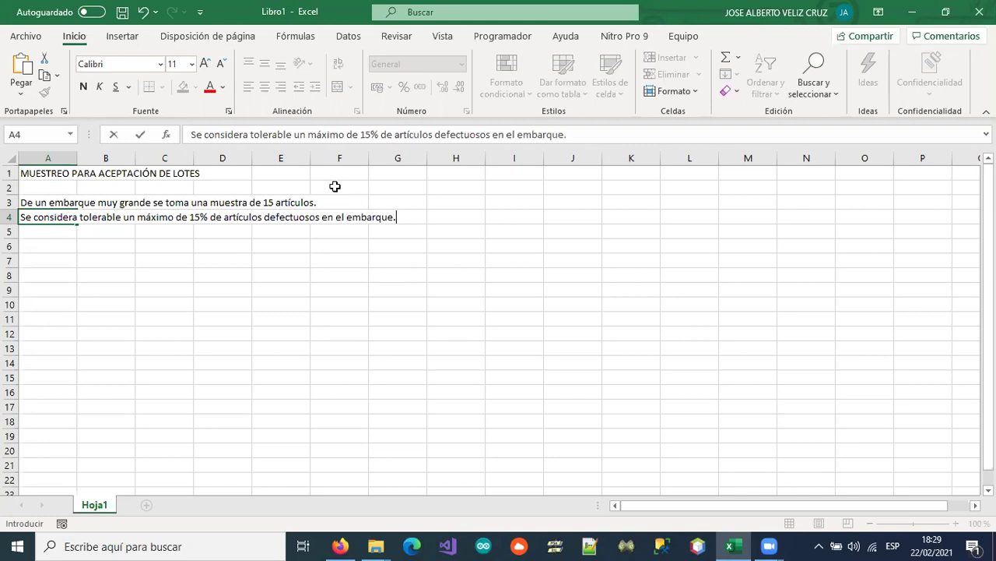
{"action": "key", "text": "Return"}
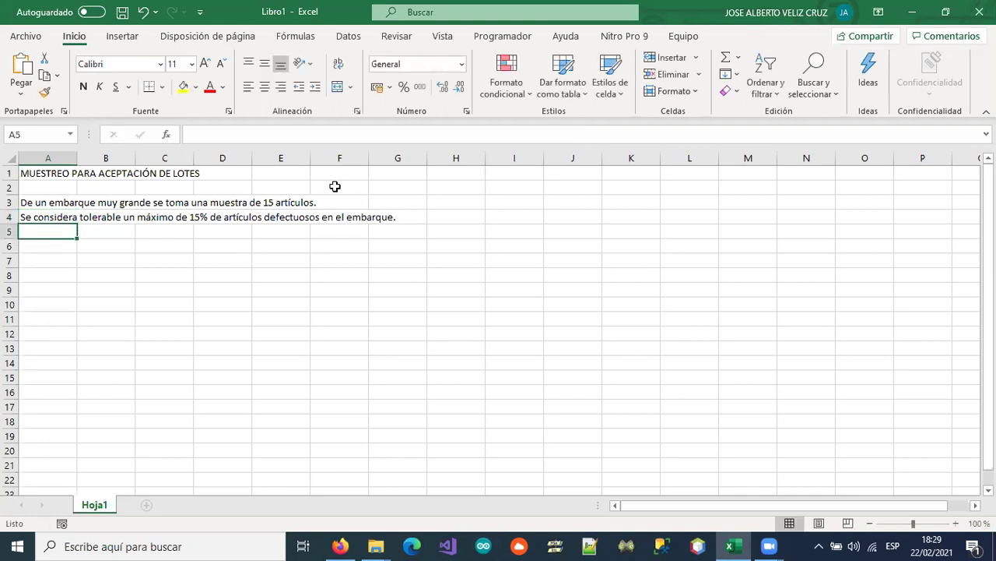
Enter "Elabore una gráfica de la distribución de probabilidad de artículos defectuosos y determine" in cell A5.
{"action": "type", "text": "Ela"}
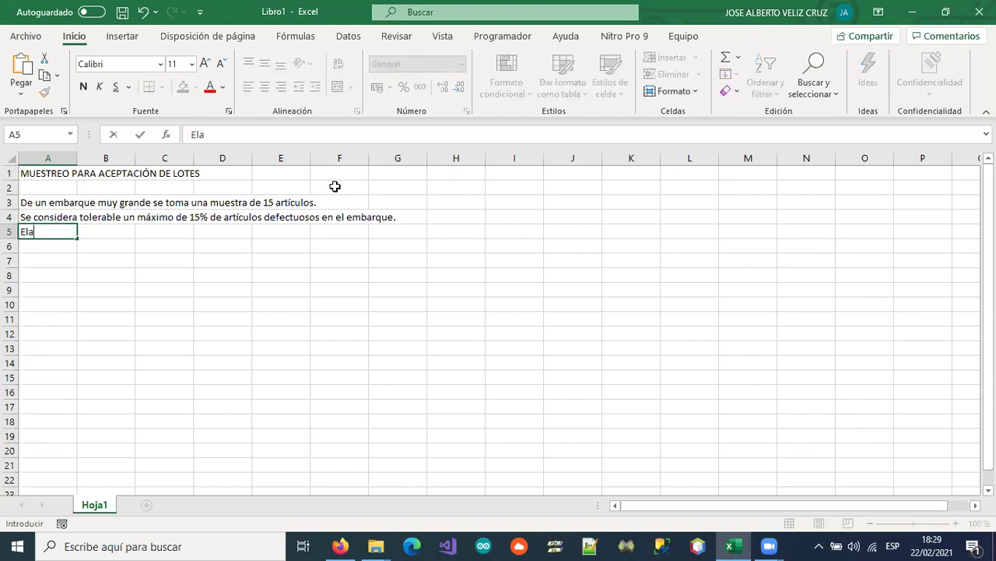
{"action": "type", "text": "bore una g"}
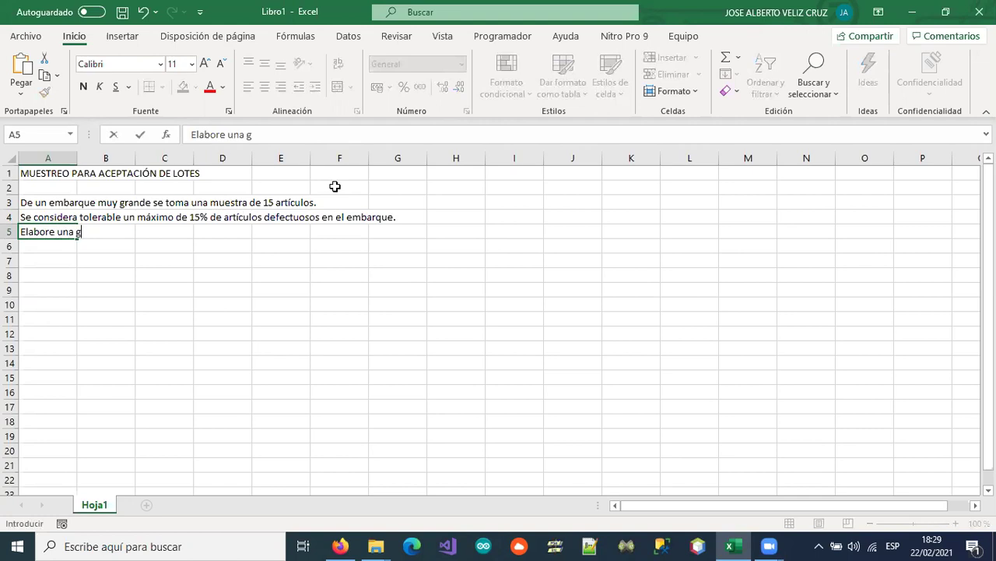
{"action": "type", "text": "ráfica de la "}
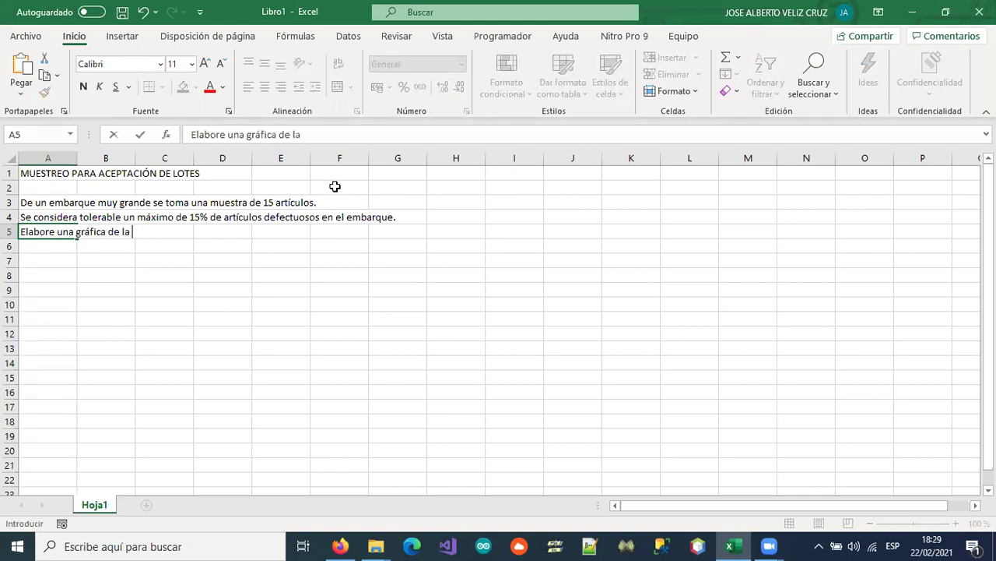
{"action": "type", "text": "distribució"}
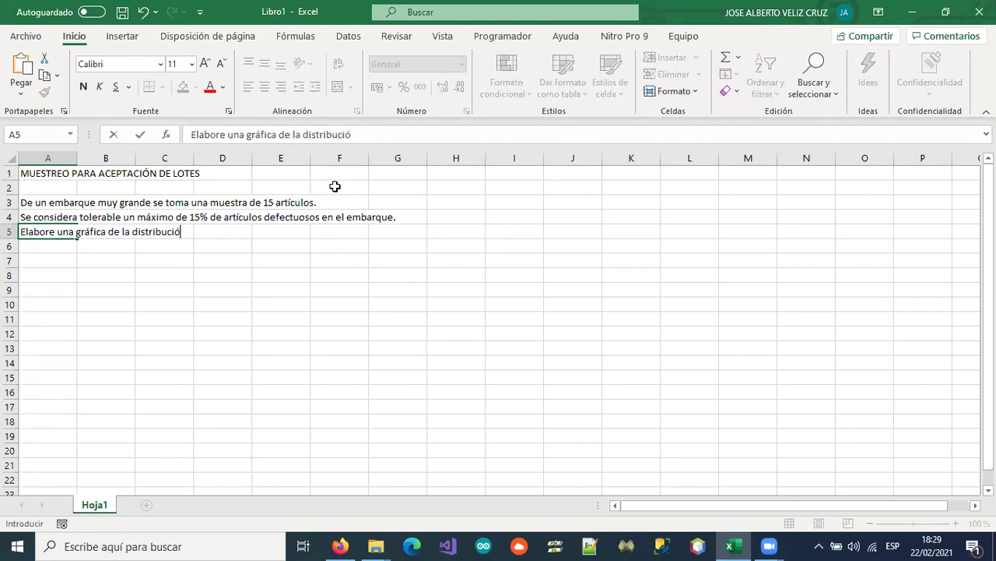
{"action": "type", "text": "n de proba"}
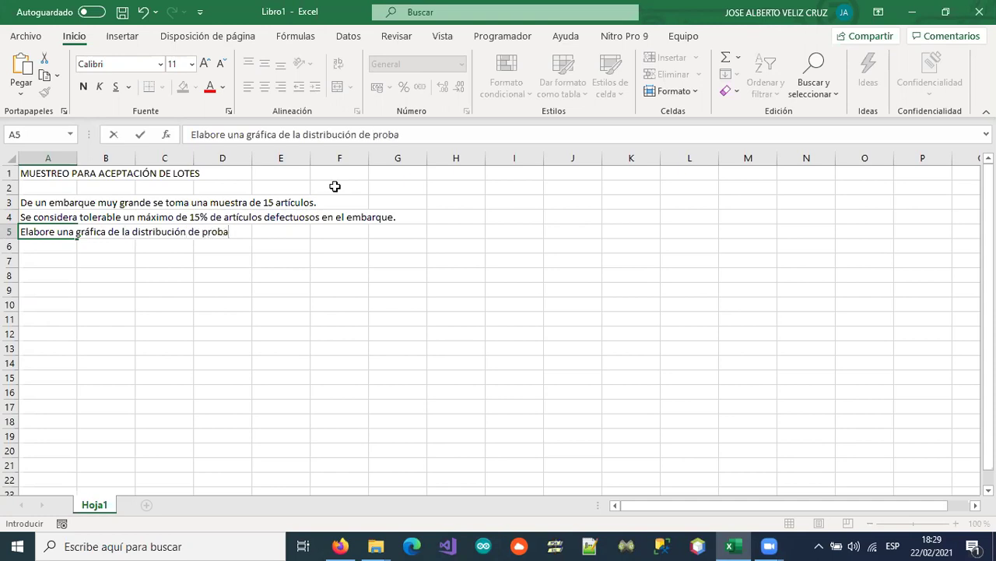
{"action": "type", "text": "bilidad d"}
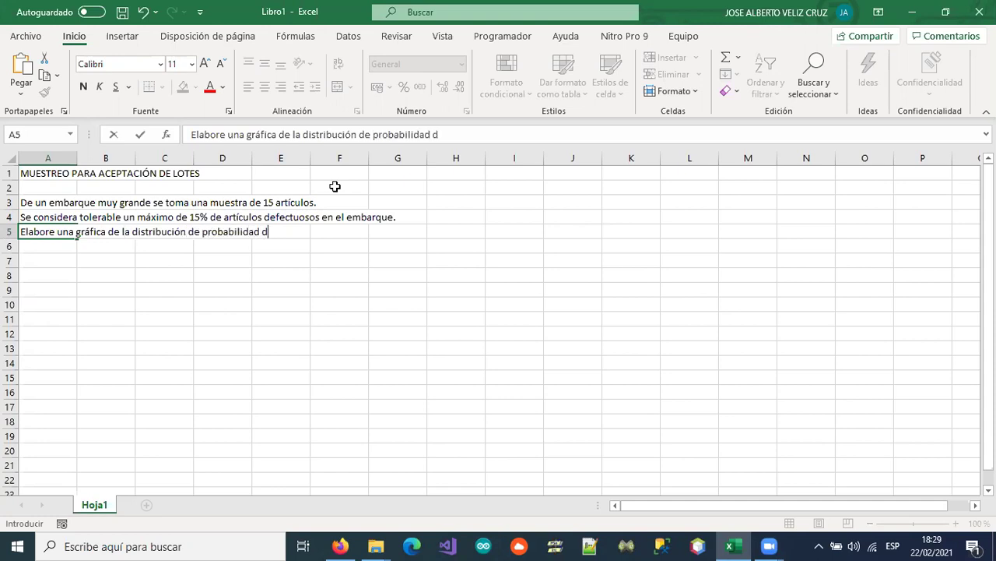
{"action": "type", "text": "e artículos"}
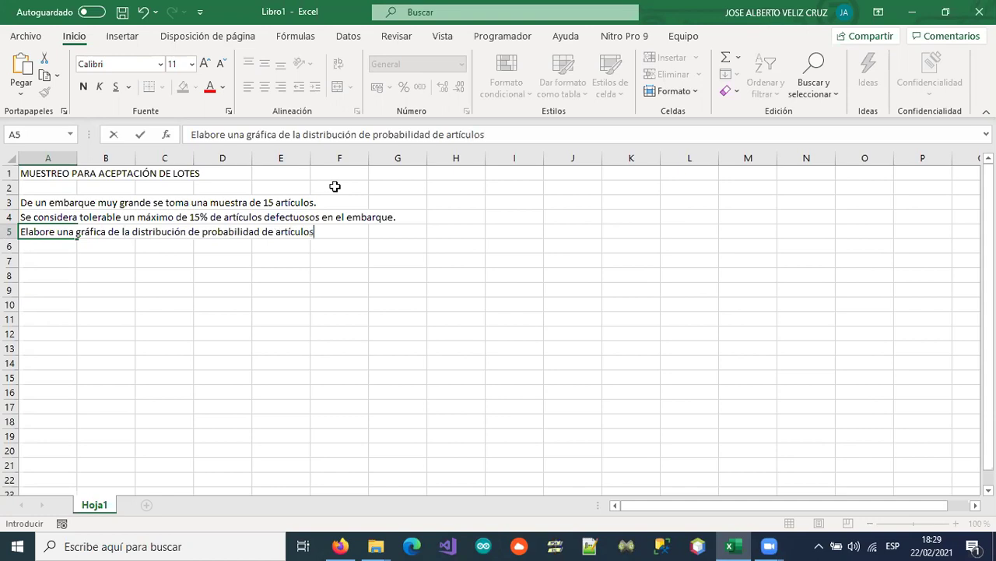
{"action": "type", "text": " defectuosos y "}
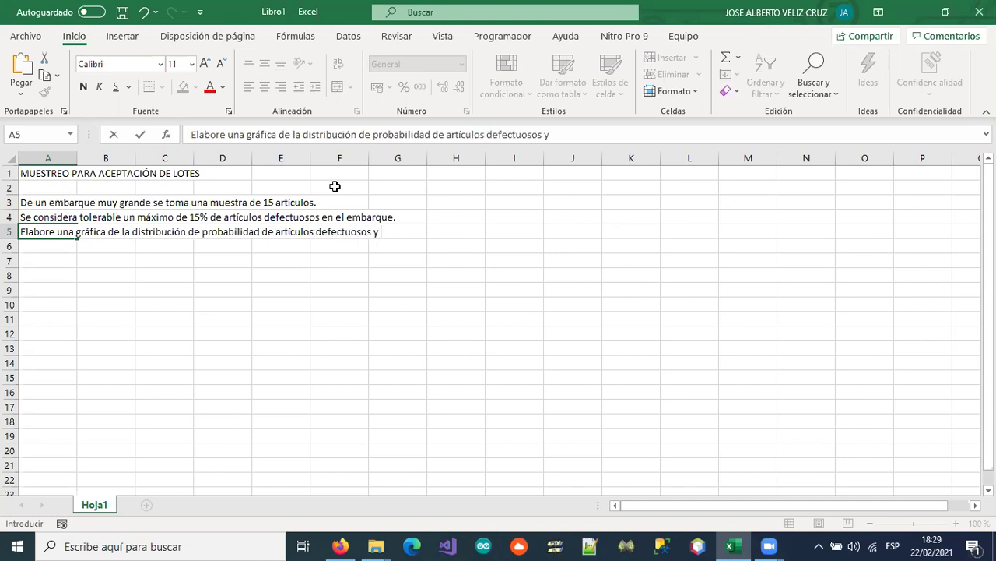
{"action": "type", "text": "determine"}
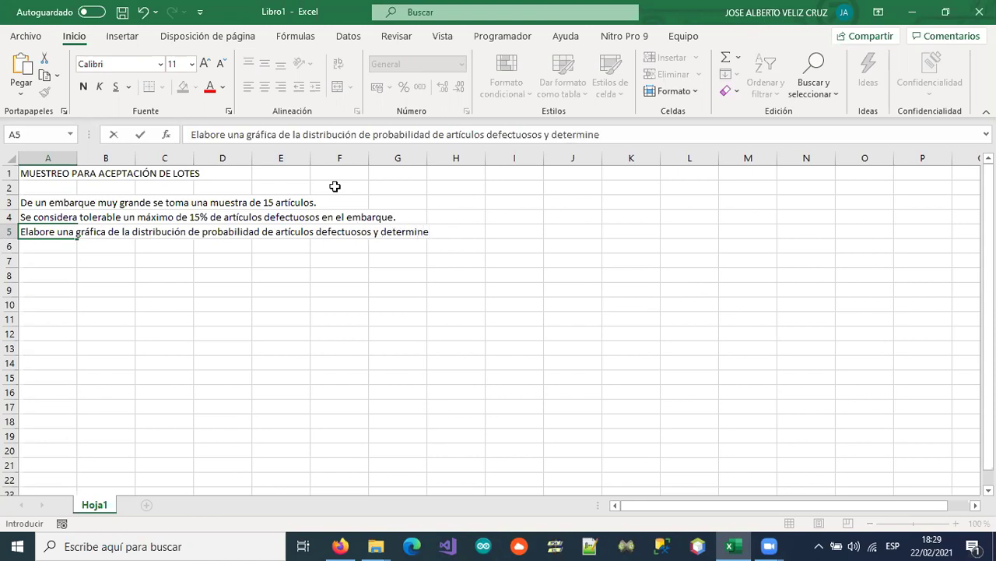
{"action": "key", "text": "Return"}
Enter "cuál sería el máximo tolerable de artículos en la muestra, si se desea incluir cuanto mucho" in cell A6.
{"action": "type", "text": "cuál"}
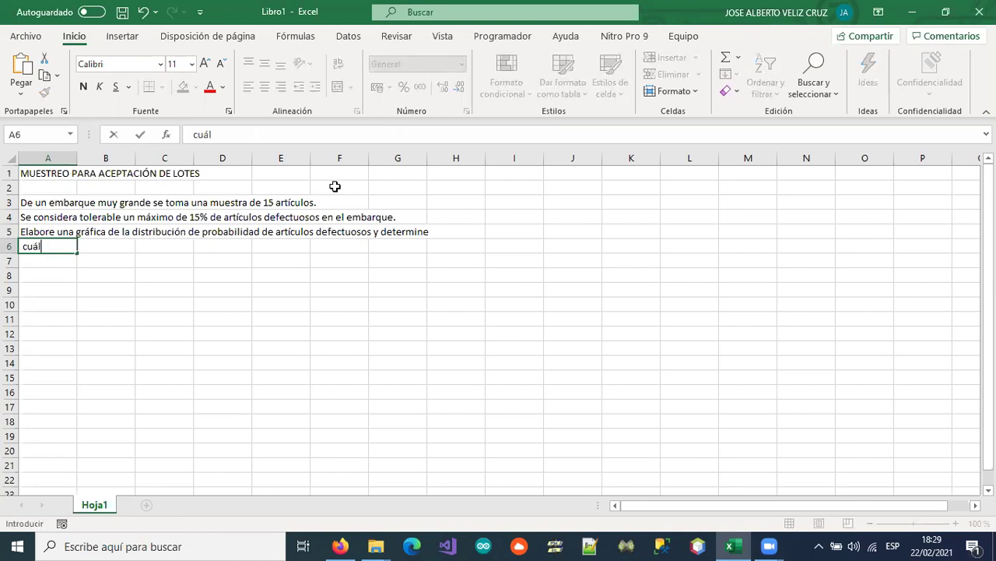
{"action": "type", "text": " sería el máximo "}
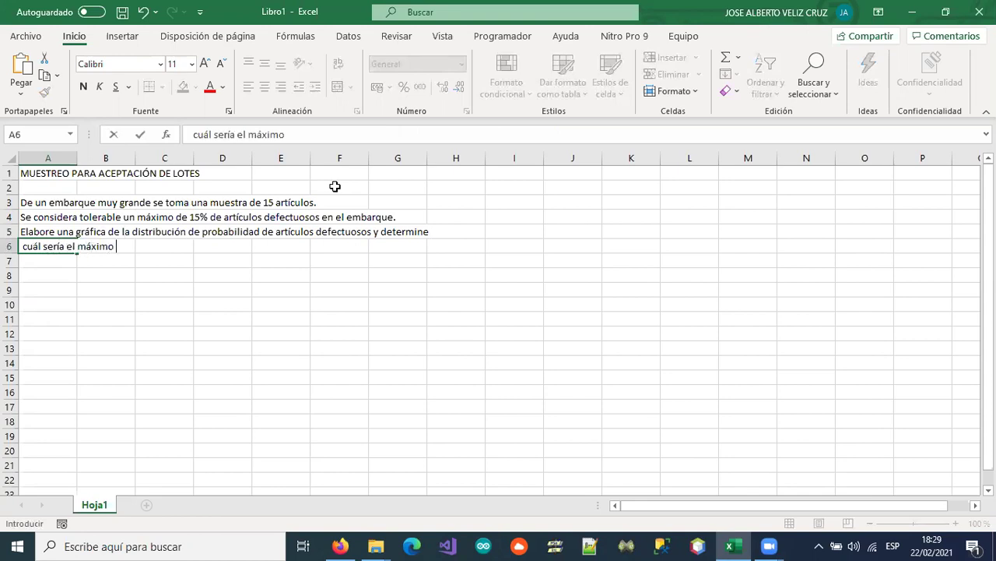
{"action": "type", "text": "tolerable de artículos en la muestra,"}
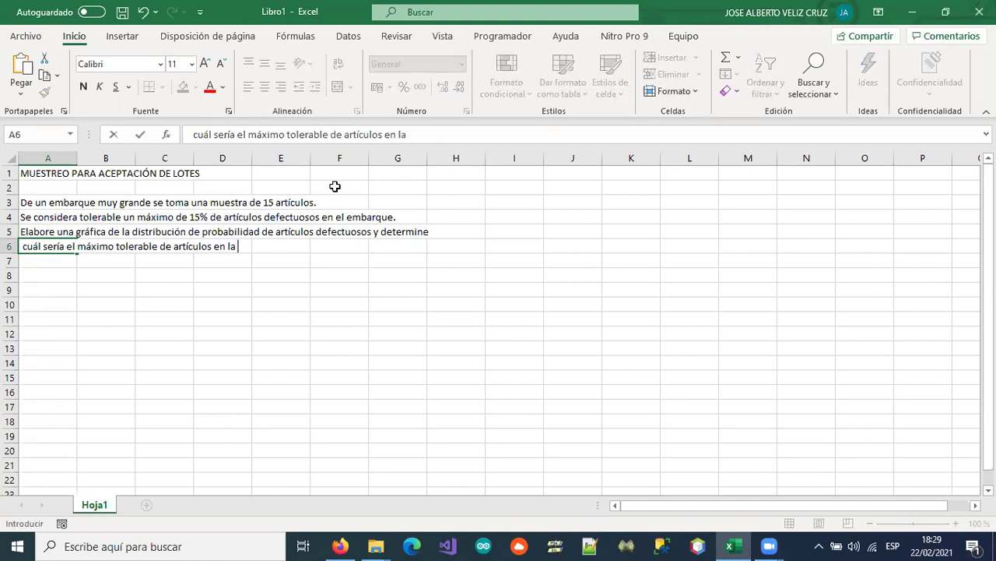
{"action": "type", "text": " si"}
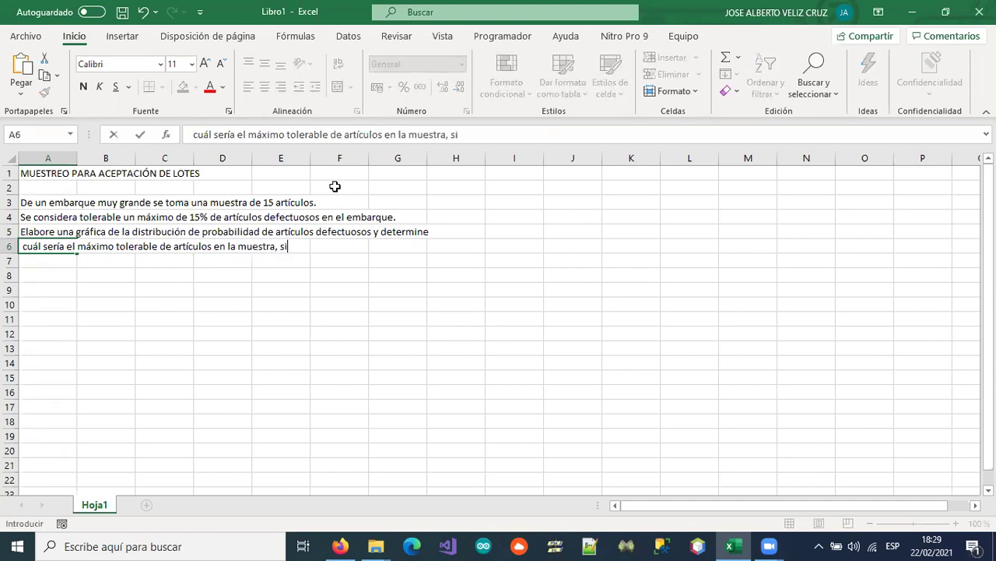
{"action": "type", "text": " se desea incluir cua"}
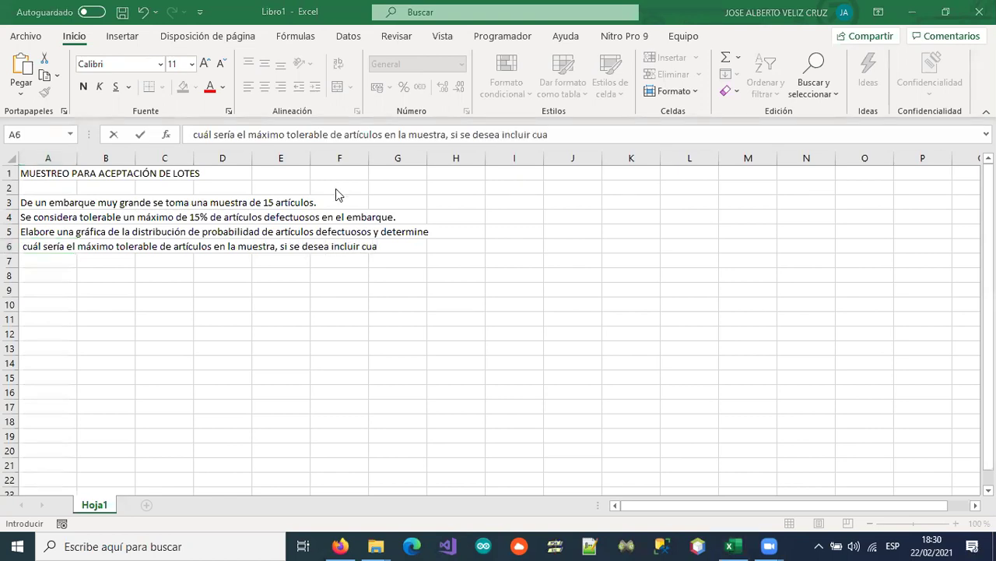
{"action": "double_click", "coordinate": [383, 247]}
{"action": "double_click", "coordinate": [383, 246]}
{"action": "left_click", "coordinate": [383, 247]}
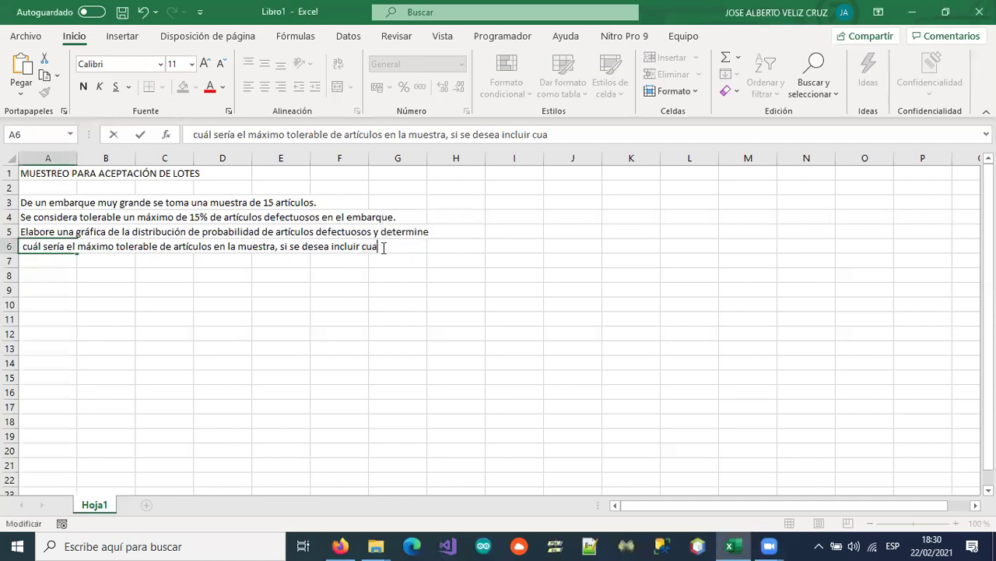
{"action": "type", "text": "nto mucho"}
{"action": "key", "text": "Return"}
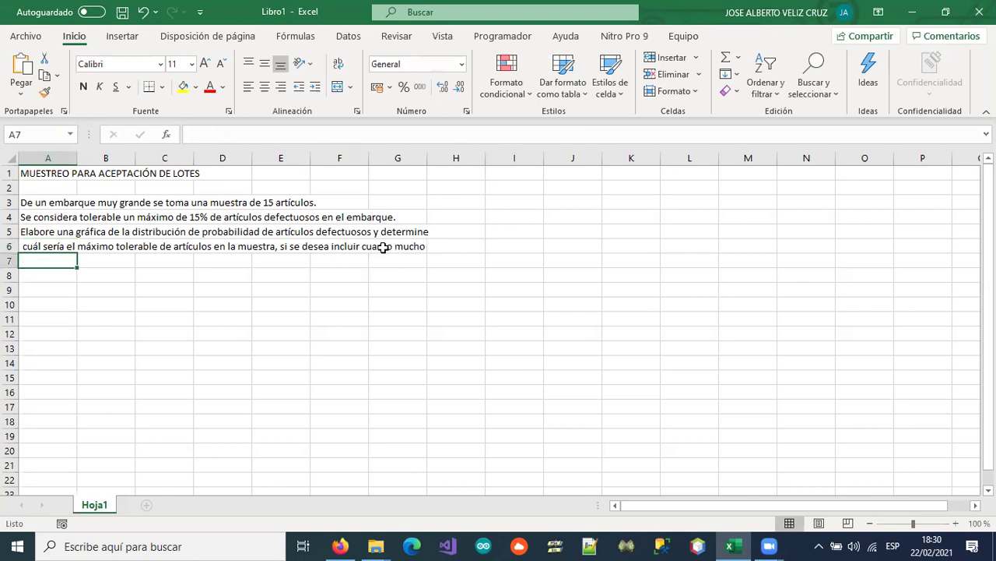
Enter "90% de la distribución de probabilidad de artículos defectuosos." in cell A7.
{"action": "type", "text": "90"}
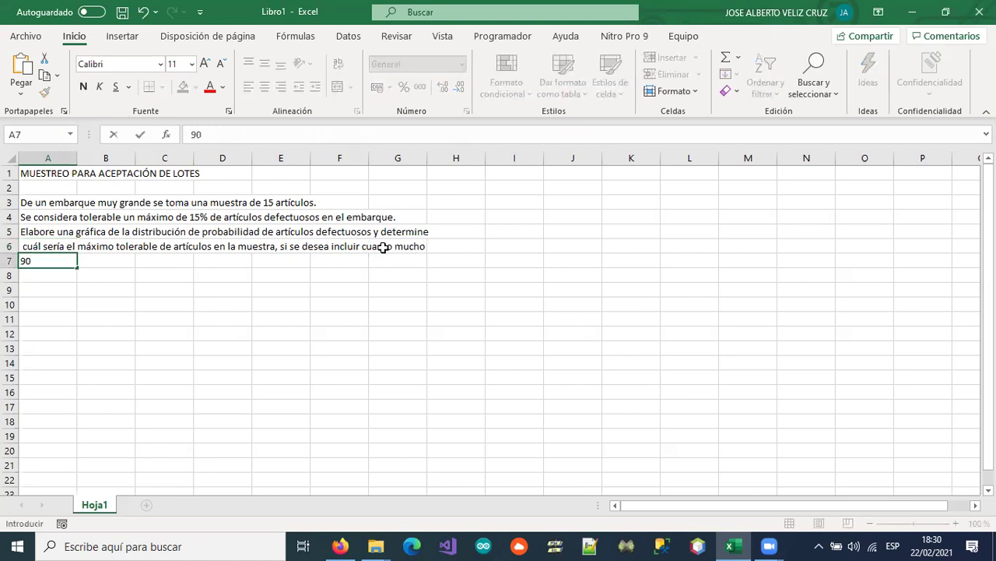
{"action": "type", "text": "% de la distribució"}
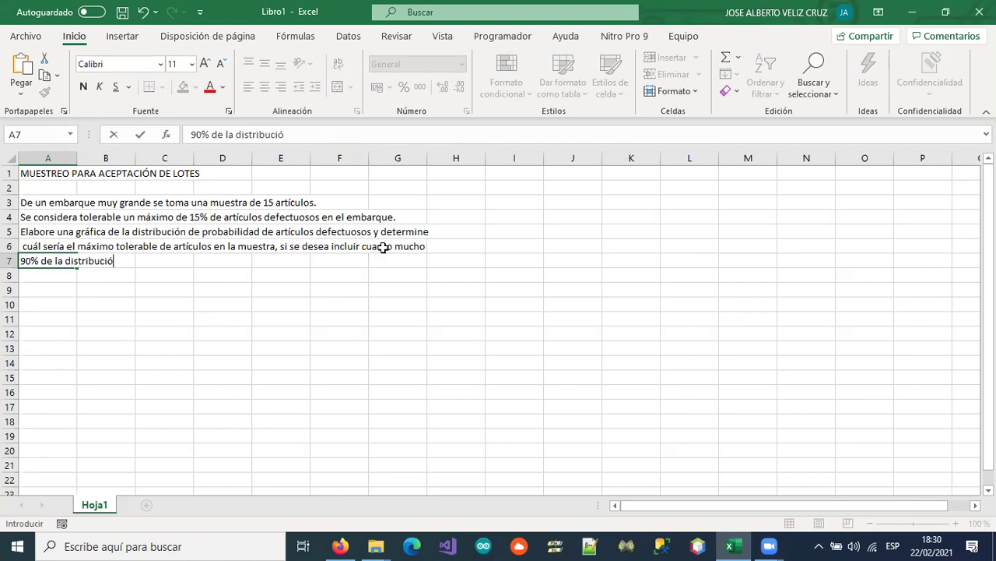
{"action": "type", "text": "n de probabilidad de art"}
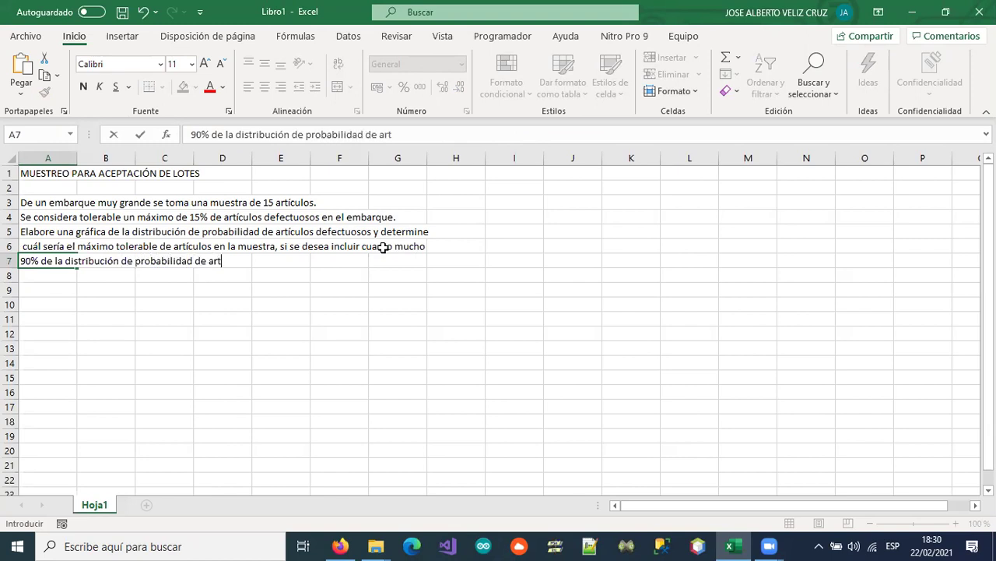
{"action": "type", "text": "ículos defectuososo"}
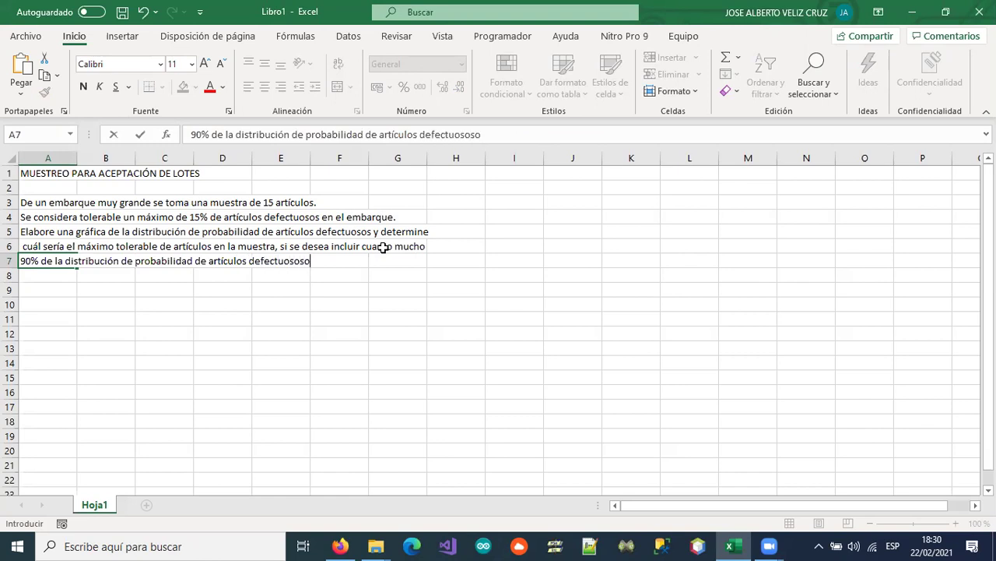
{"action": "key", "text": "BackSpace"}
{"action": "type", "text": "."}
{"action": "key", "text": "Return"}
Merge the problem statement cells A3:G7 horizontally, row by row.
{"action": "left_click_drag", "start_coordinate": [45, 201], "coordinate": [39, 262]}
{"action": "left_click", "coordinate": [77, 157]}
{"action": "left_click_drag", "start_coordinate": [49, 203], "coordinate": [381, 264]}
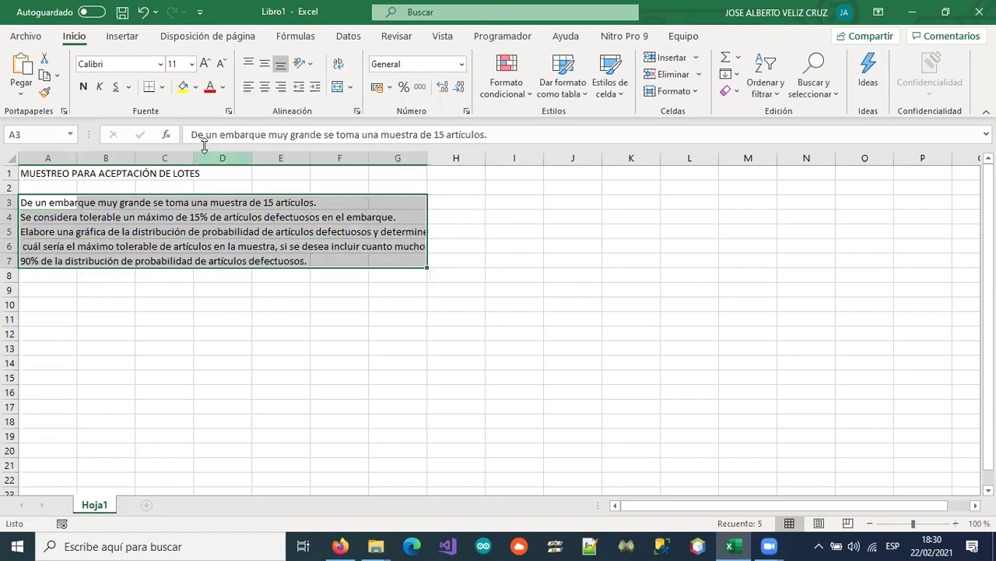
{"action": "left_click", "coordinate": [350, 87]}
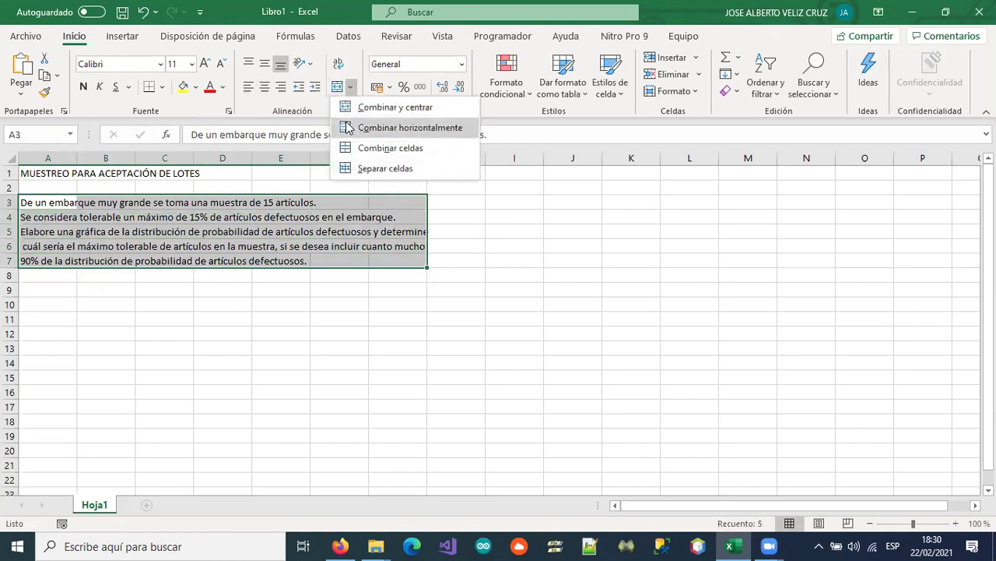
{"action": "left_click", "coordinate": [366, 125]}
Make the title "MUESTREO PARA ACEPTACIÓN DE LOTES" in cell A1 bold.
{"action": "left_click", "coordinate": [69, 287]}
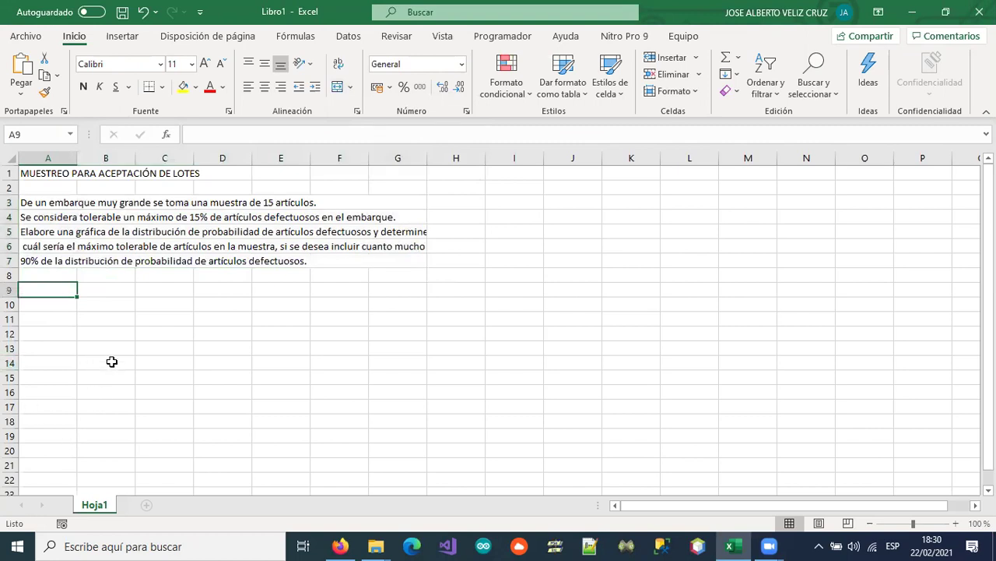
{"action": "left_click", "coordinate": [41, 173]}
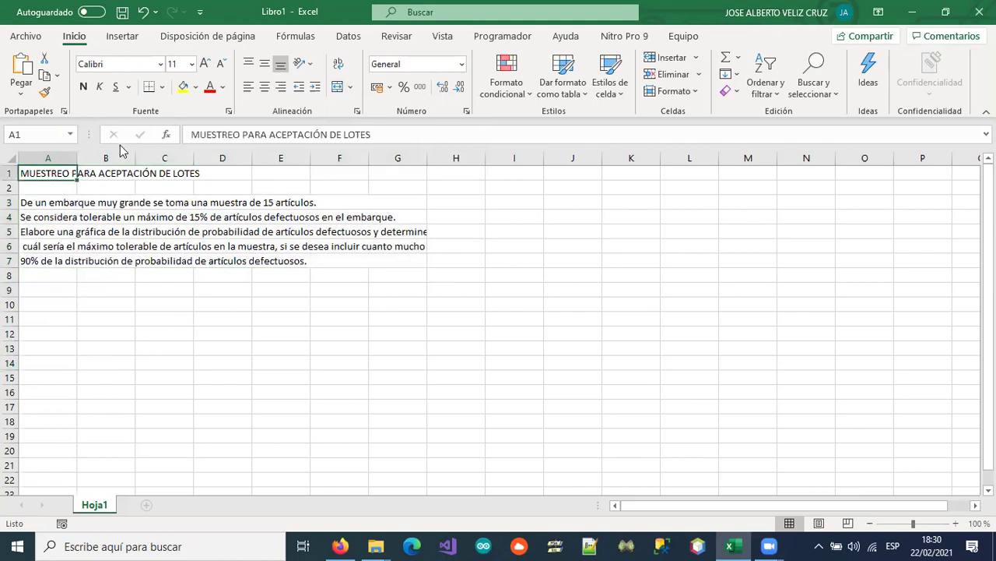
{"action": "left_click", "coordinate": [83, 87]}
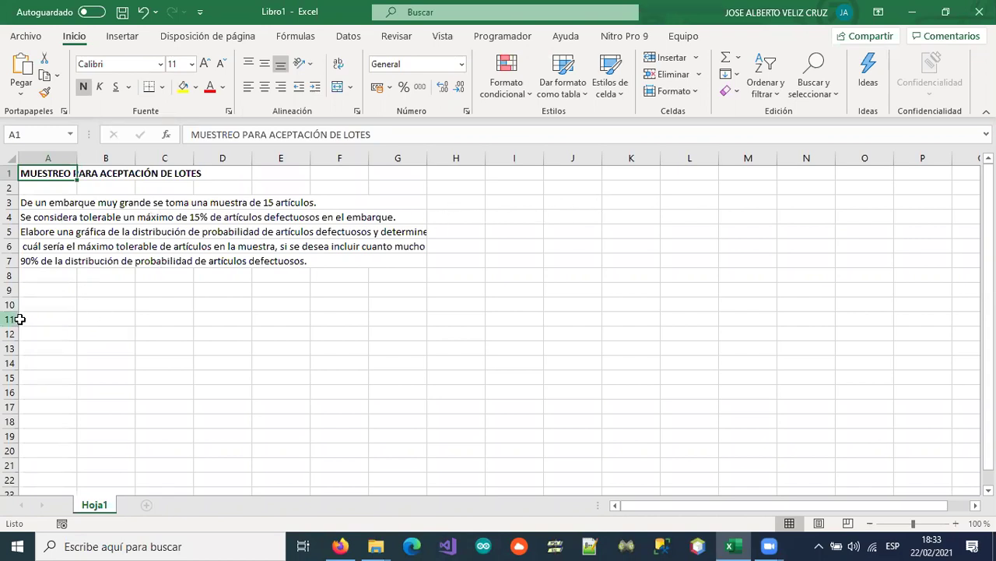
Enter the labels "n=", "p=" and "q=" in cells A9, A10 and A11.
{"action": "left_click", "coordinate": [63, 287]}
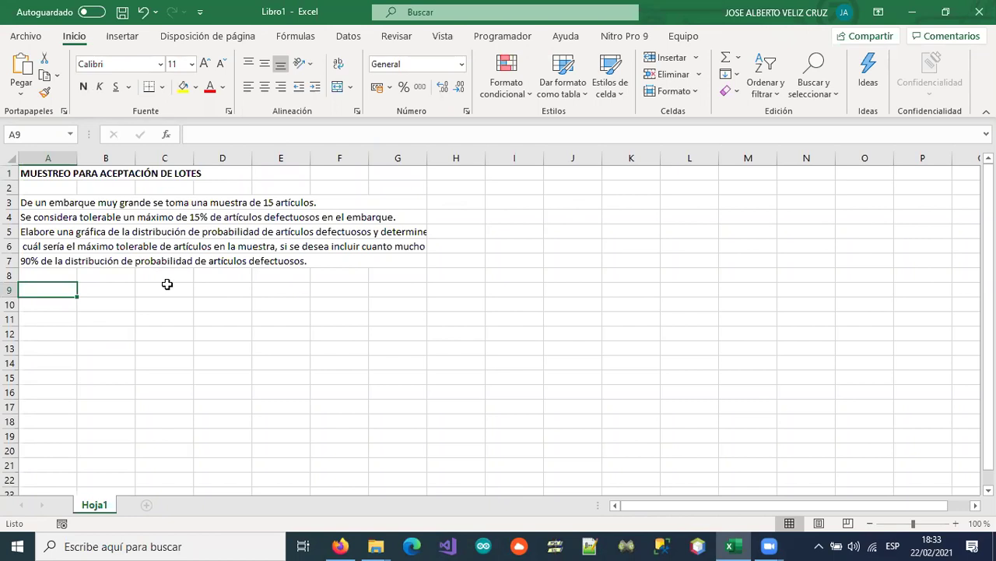
{"action": "type", "text": "n"}
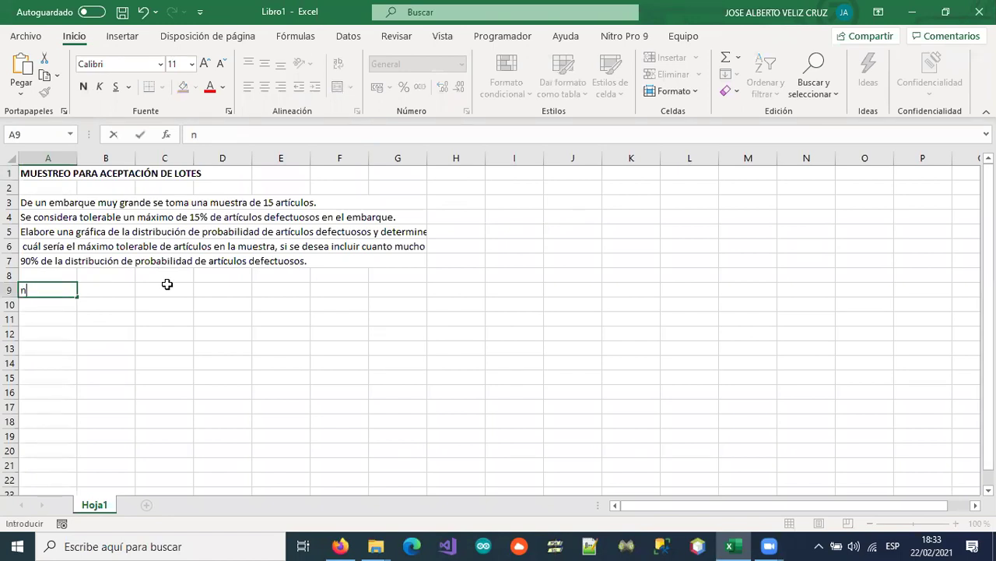
{"action": "type", "text": "="}
{"action": "key", "text": "Return"}
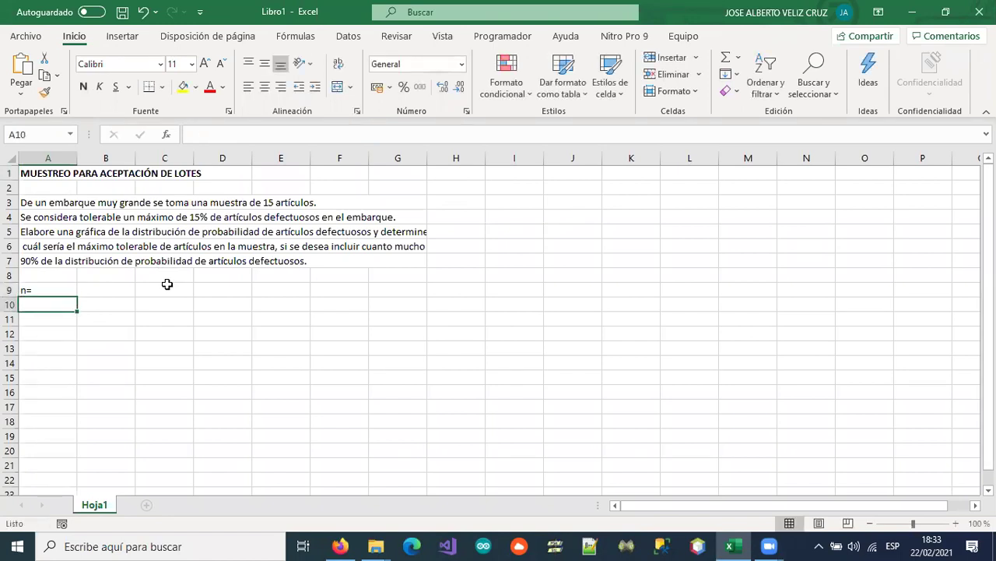
{"action": "type", "text": "p="}
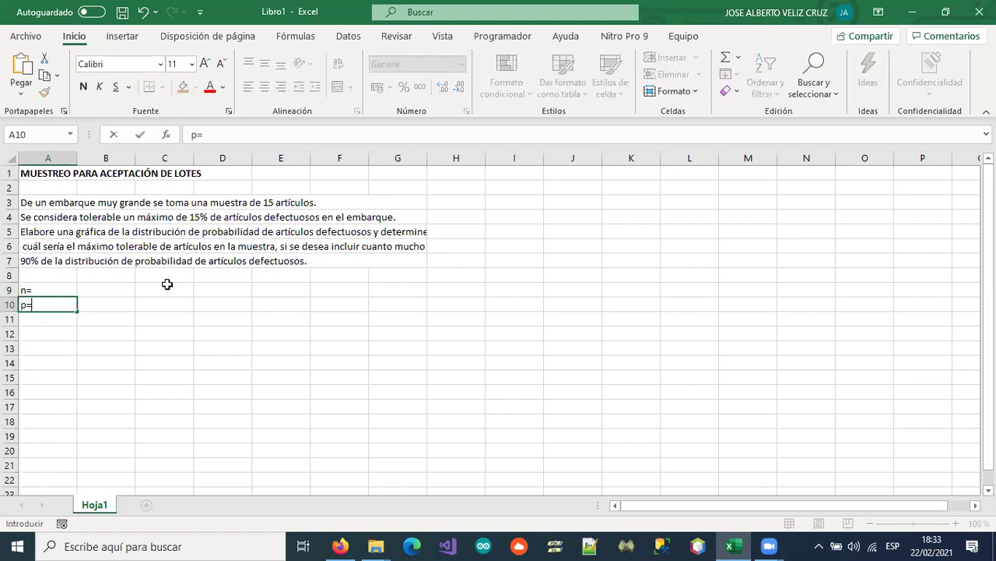
{"action": "key", "text": "Return"}
{"action": "type", "text": "q="}
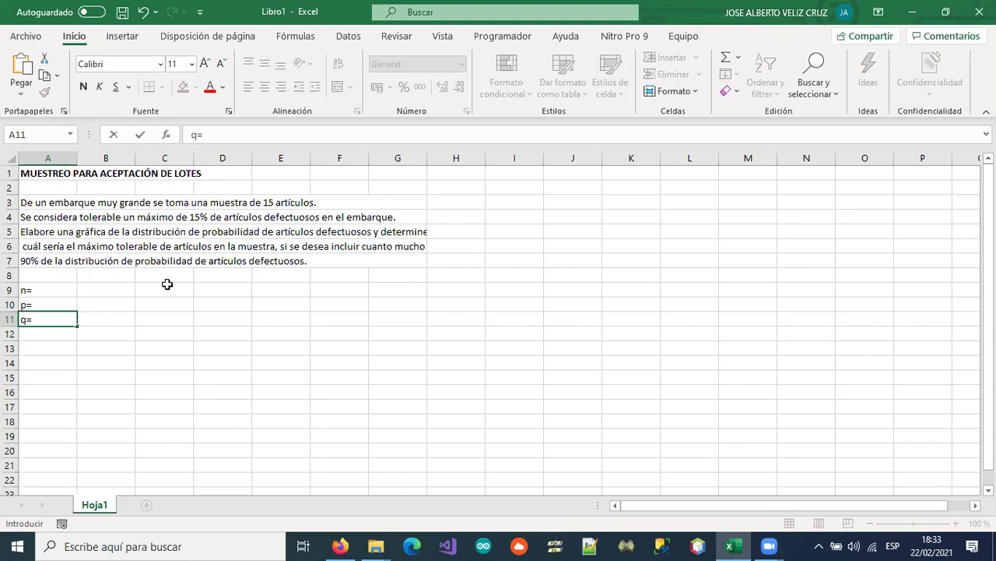
{"action": "key", "text": "Return"}
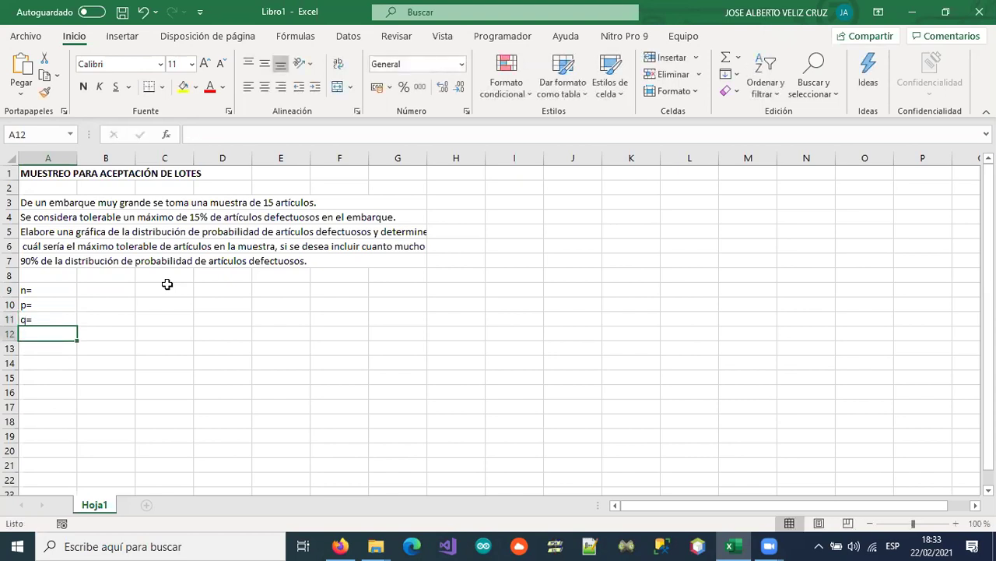
{"action": "type", "text": "90%"}
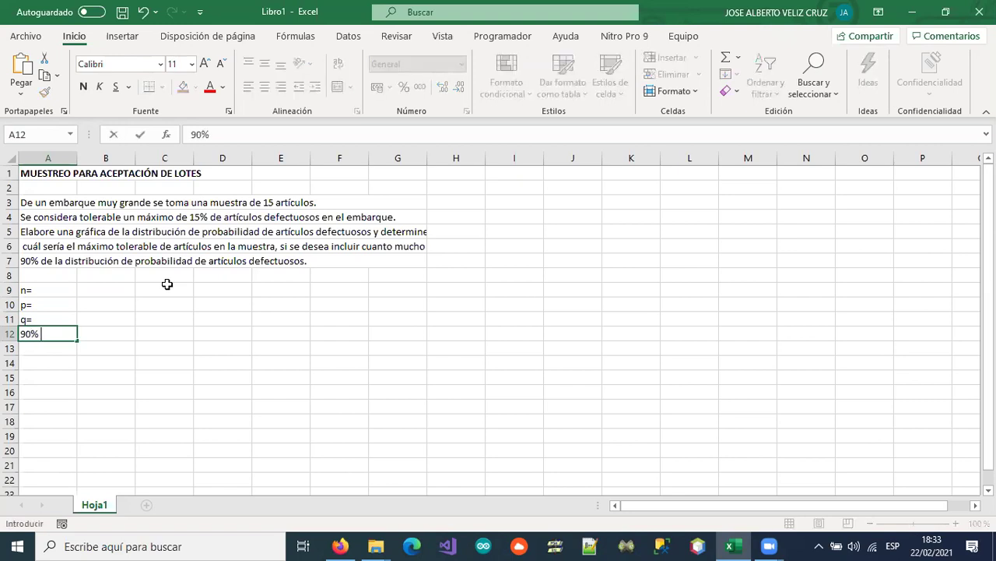
{"action": "key", "text": "BackSpace"}
{"action": "key", "text": "BackSpace"}
{"action": "key", "text": "BackSpace"}
{"action": "key", "text": "BackSpace"}
Enter the label "Porcentaje de Tolerancia" in cell A12 and wrap its text.
{"action": "type", "text": "Porcentaje de To"}
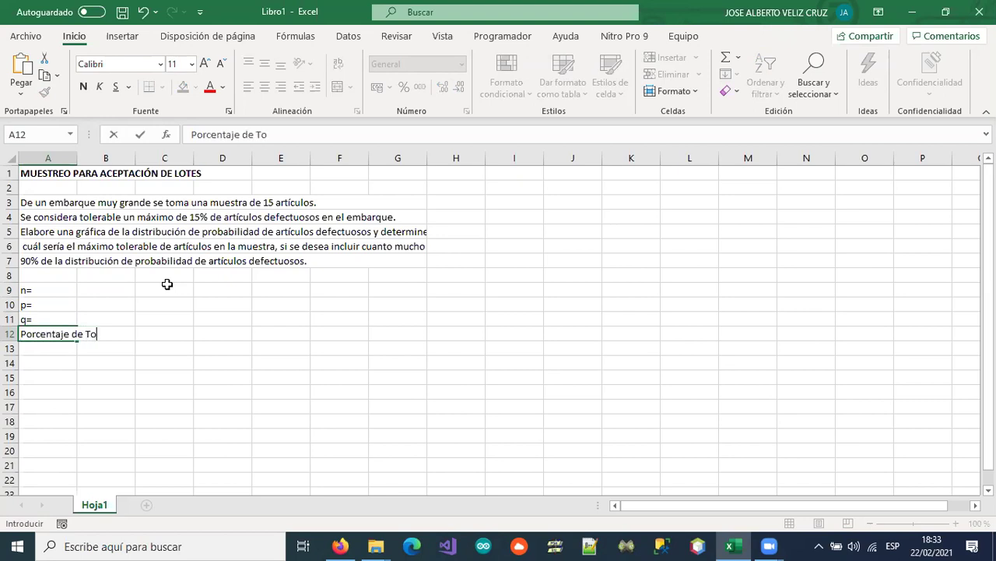
{"action": "type", "text": "lerancia"}
{"action": "key", "text": "Return"}
{"action": "key", "text": "Up"}
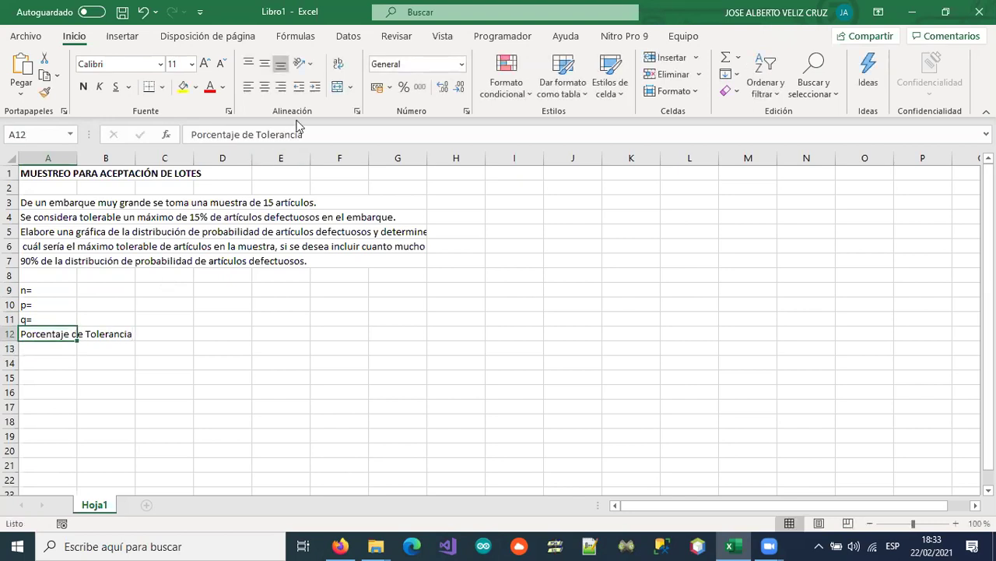
{"action": "left_click", "coordinate": [337, 63]}
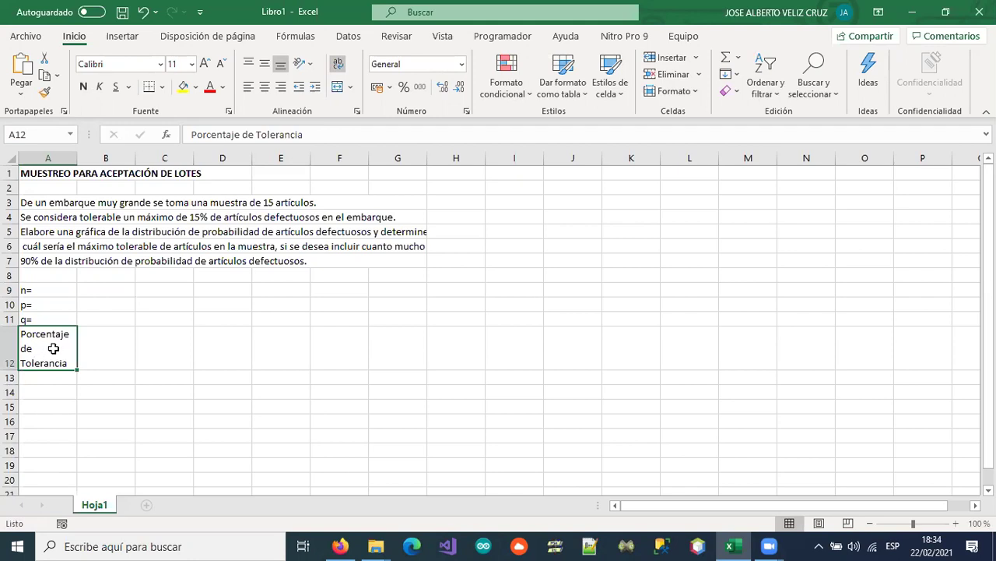
Append an equals sign to the "Porcentaje de Tolerancia" label in cell A12.
{"action": "double_click", "coordinate": [73, 363]}
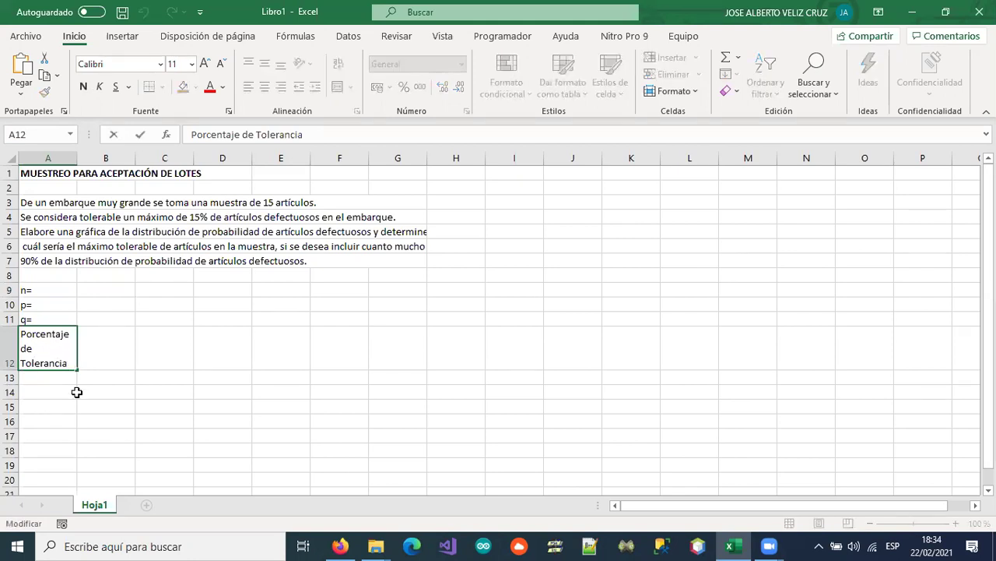
{"action": "type", "text": "="}
{"action": "key", "text": "ctrl+Return"}
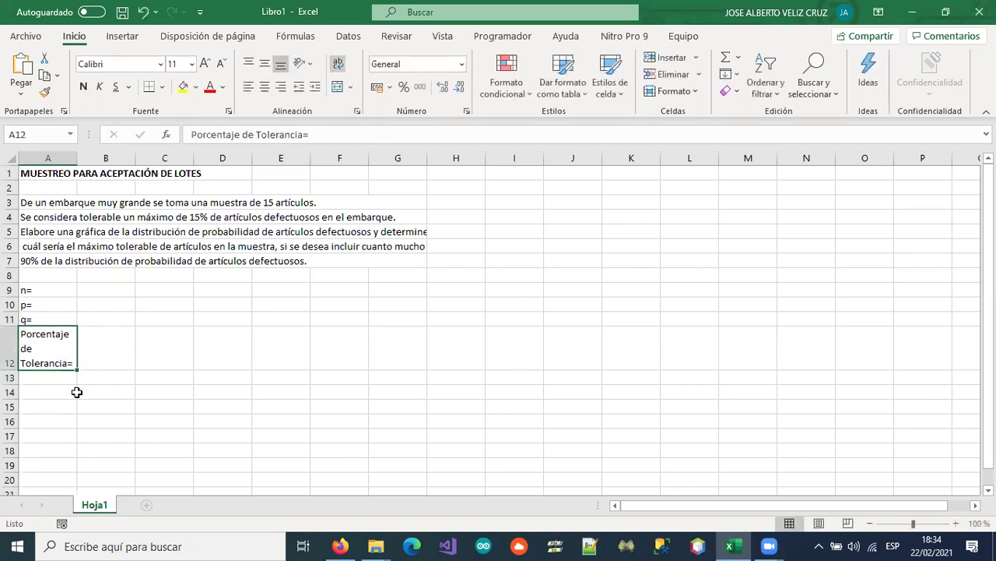
Enter 15 for n in cell B9 and 0,15 for p in cell B10.
{"action": "key", "text": "Up"}
{"action": "key", "text": "Up"}
{"action": "key", "text": "Up"}
{"action": "key", "text": "Right"}
{"action": "type", "text": "15"}
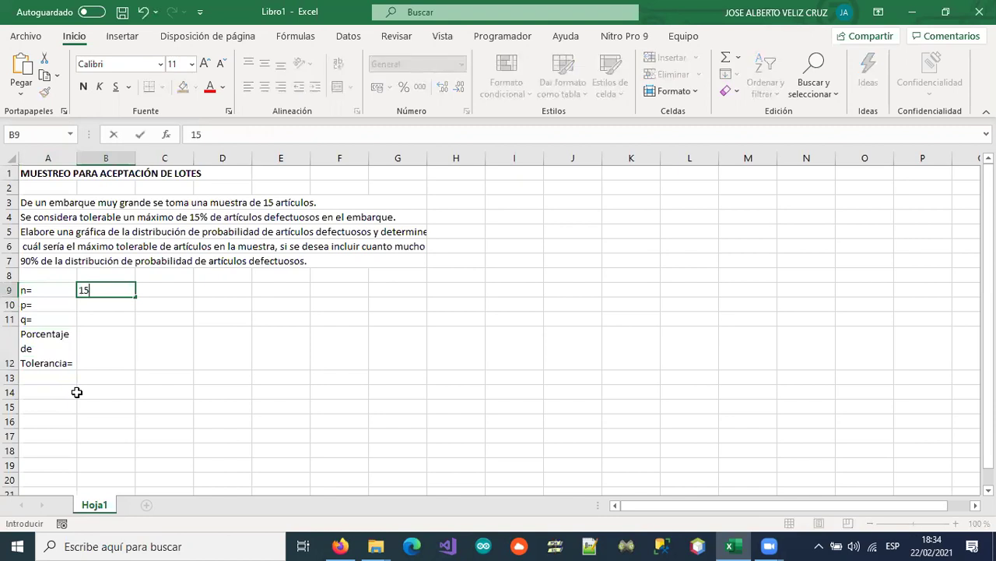
{"action": "key", "text": "Return"}
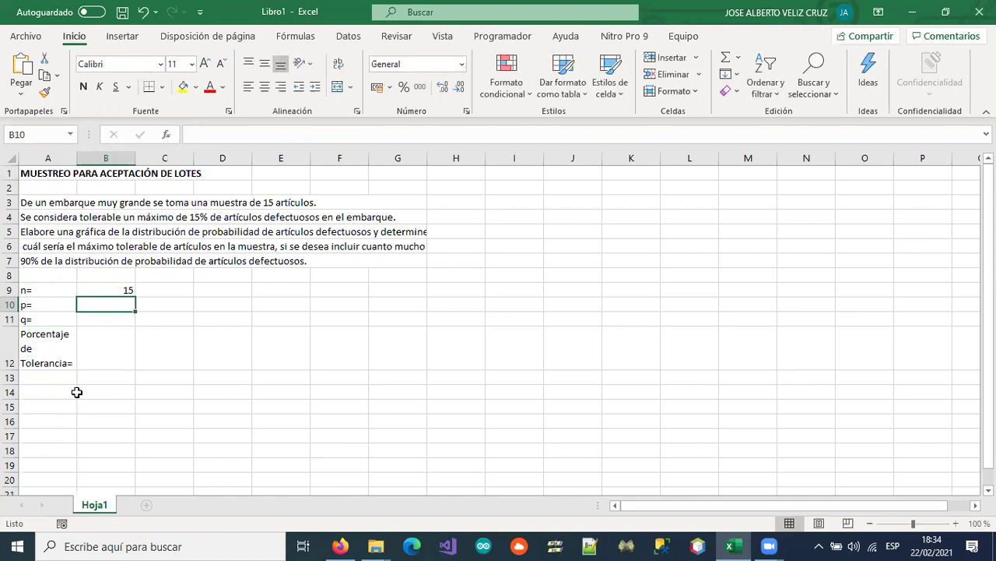
{"action": "type", "text": "0,15"}
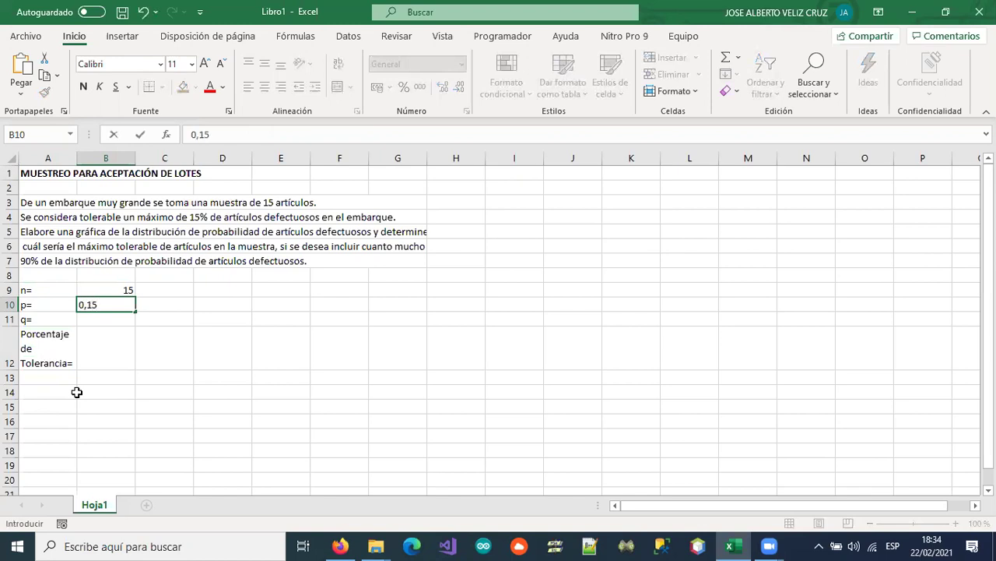
{"action": "key", "text": "Return"}
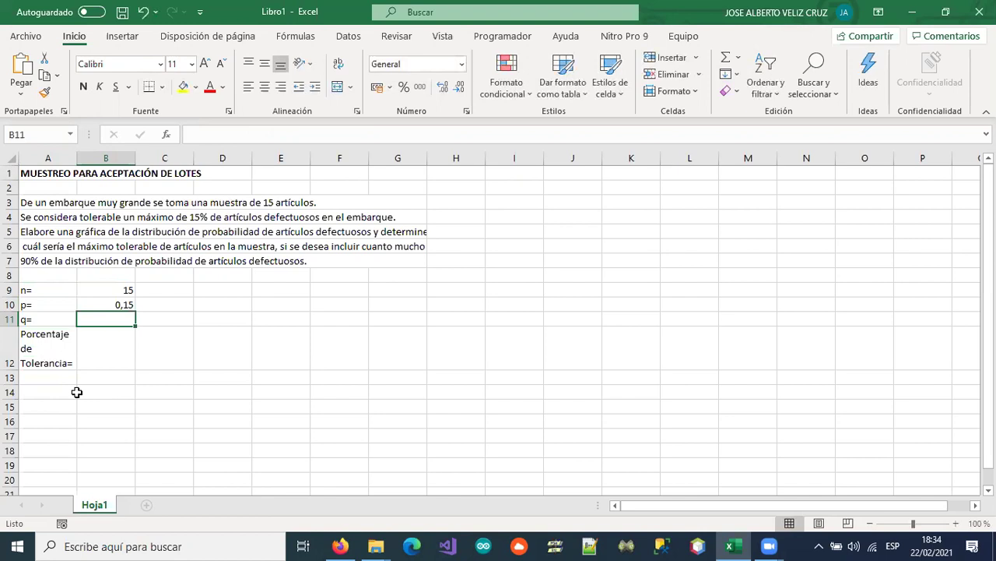
Calculate q in cell B11 with the formula =1-B10.
{"action": "type", "text": "=1-"}
{"action": "key", "text": "Up"}
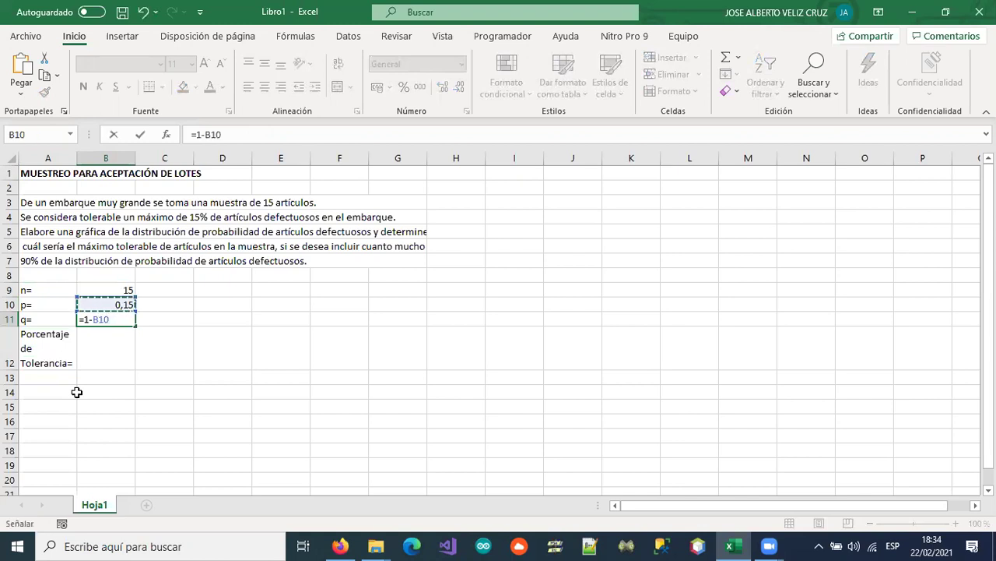
{"action": "key", "text": "Return"}
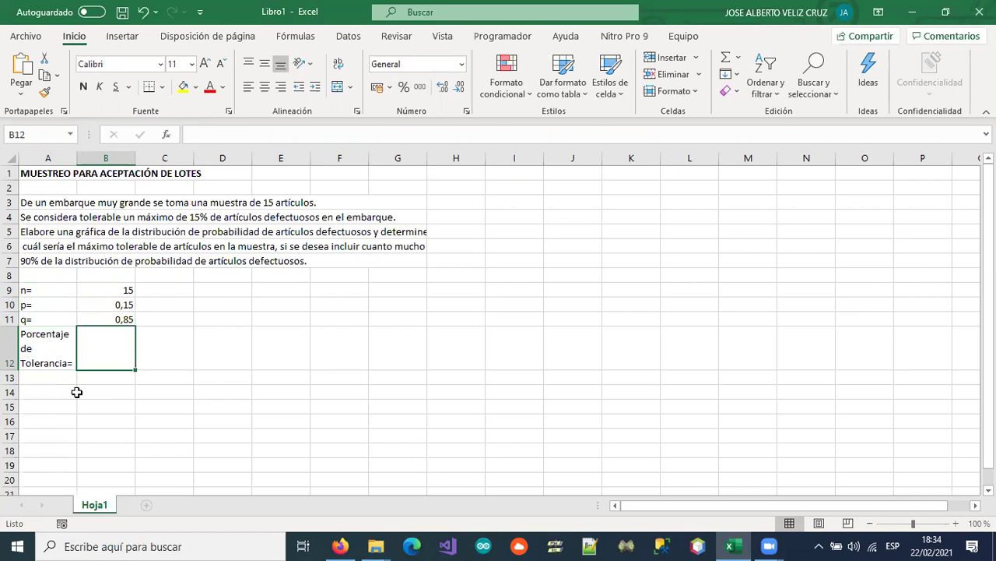
Enter the tolerance percentage as 0,9 in cell B12 and as 90% in cell B13.
{"action": "type", "text": "0,9"}
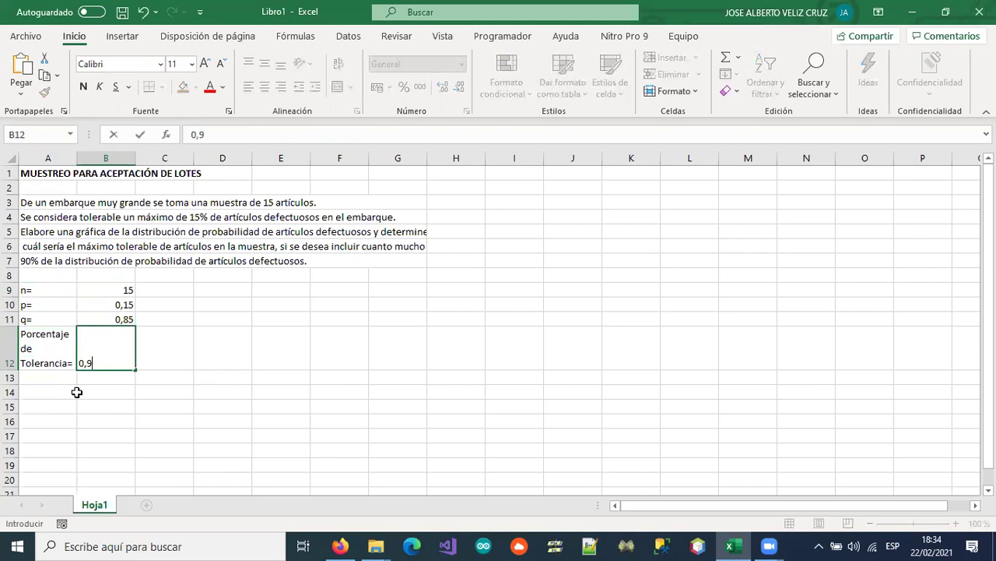
{"action": "key", "text": "Return"}
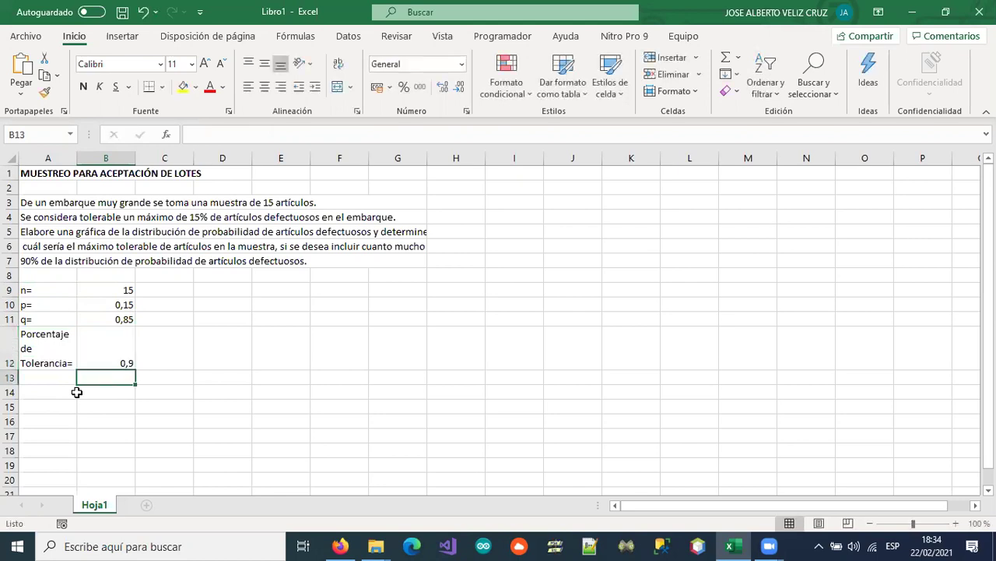
{"action": "type", "text": "90%"}
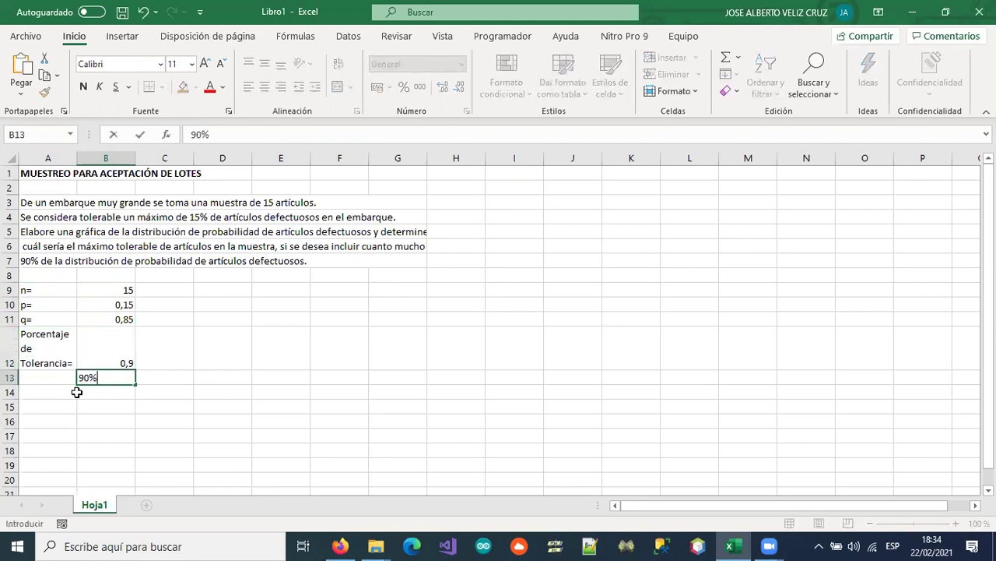
{"action": "key", "text": "Return"}
Compare the decimal tolerance entry in B12 with the percentage entry in B13.
{"action": "key", "text": "Up"}
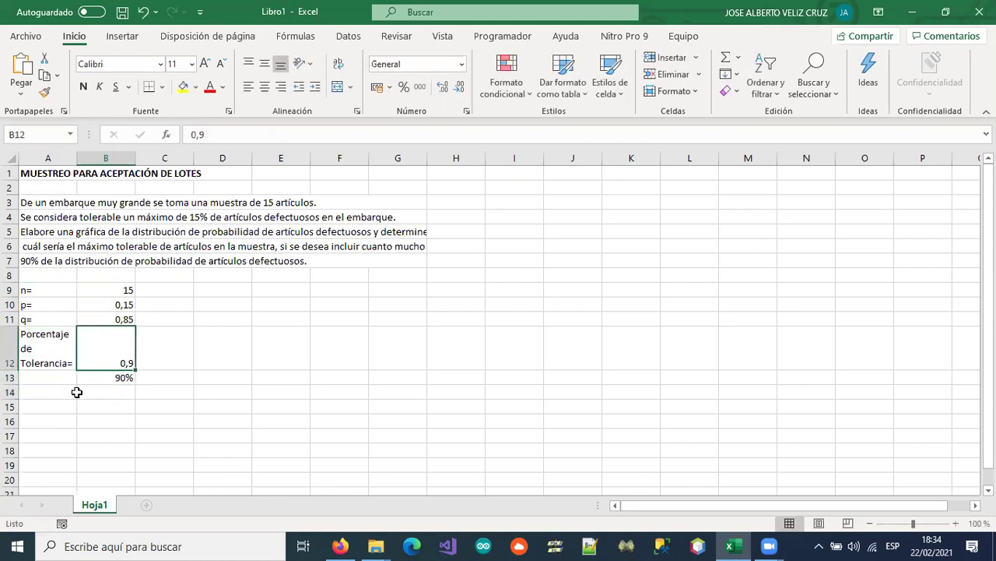
{"action": "key", "text": "Down"}
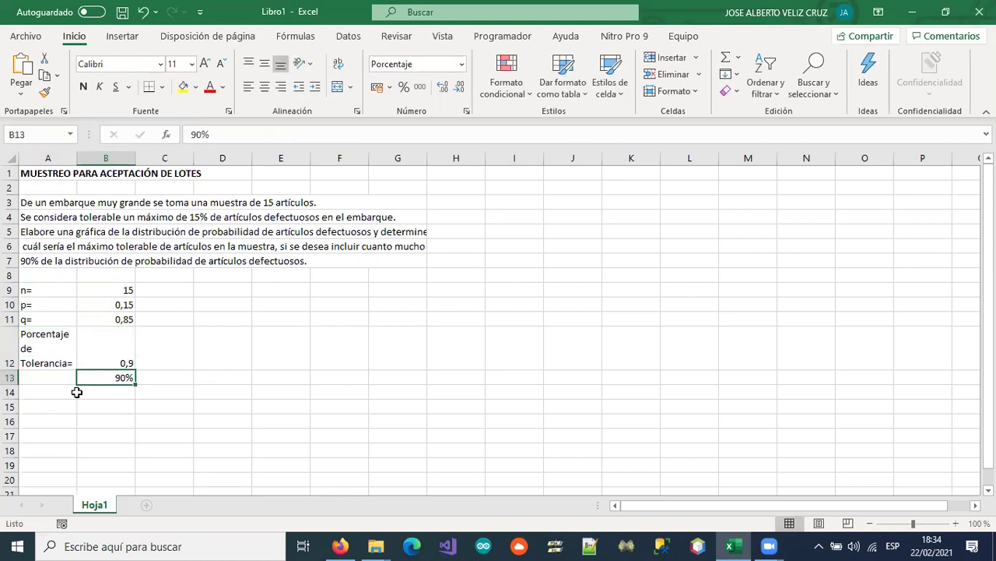
{"action": "key", "text": "Up"}
{"action": "key", "text": "Down"}
{"action": "key", "text": "Up"}
{"action": "key", "text": "Down"}
{"action": "key", "text": "Up"}
{"action": "key", "text": "Down"}
{"action": "key", "text": "Up"}
{"action": "key", "text": "Left"}
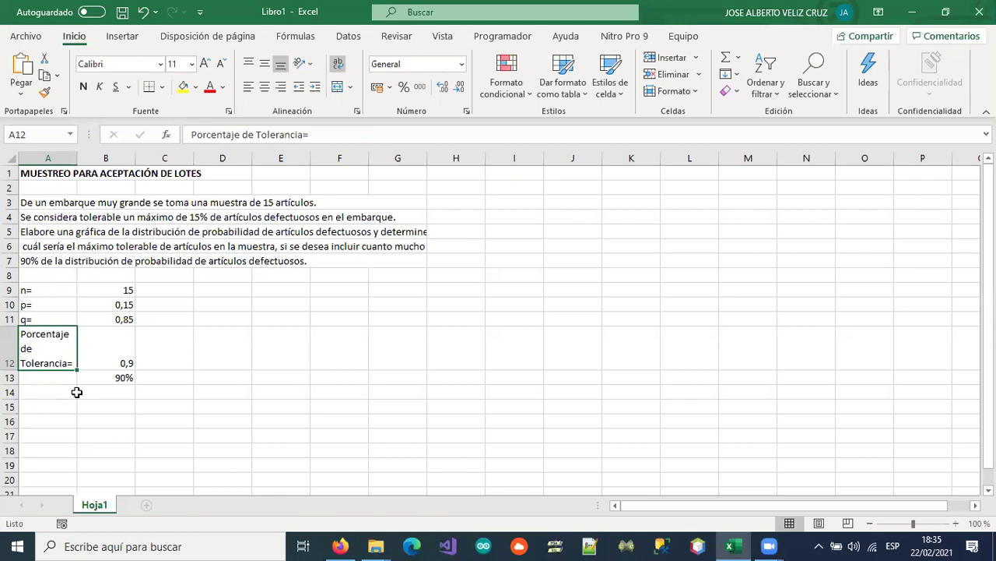
Enter the column header "x" in cell E9 to start the distribution table.
{"action": "key", "text": "Right"}
{"action": "key", "text": "Right"}
{"action": "key", "text": "Right"}
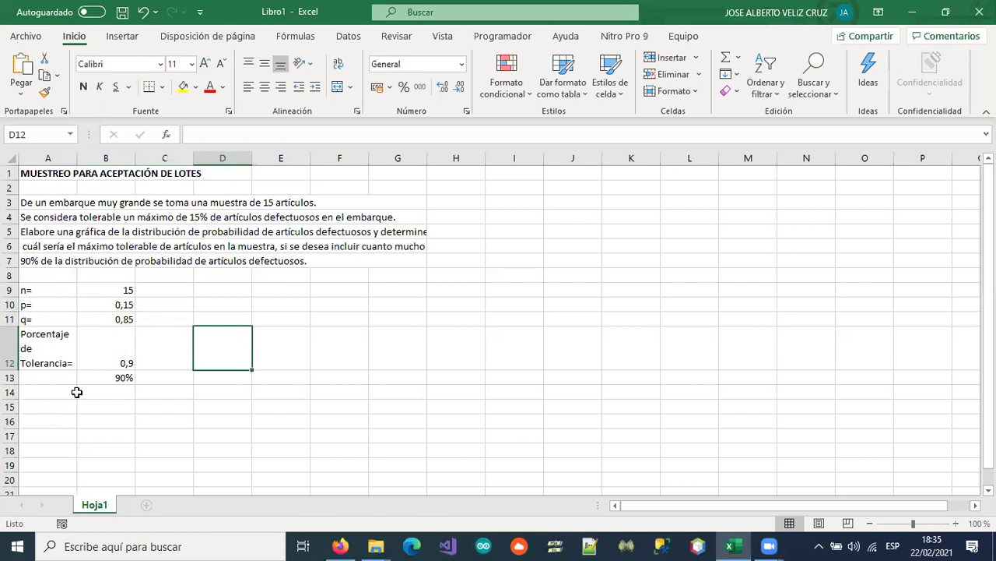
{"action": "key", "text": "Right"}
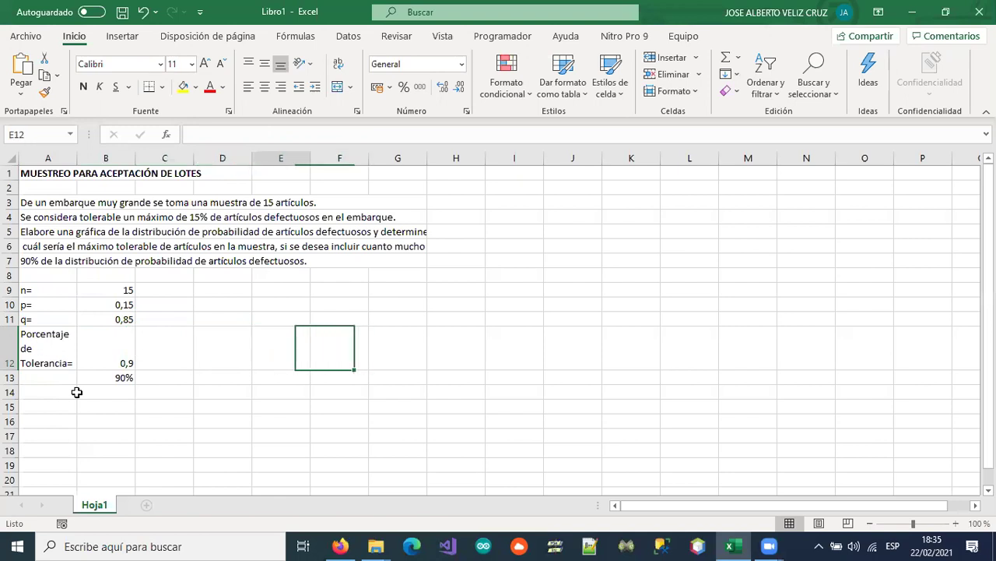
{"action": "key", "text": "Up"}
{"action": "key", "text": "Up"}
{"action": "key", "text": "Up"}
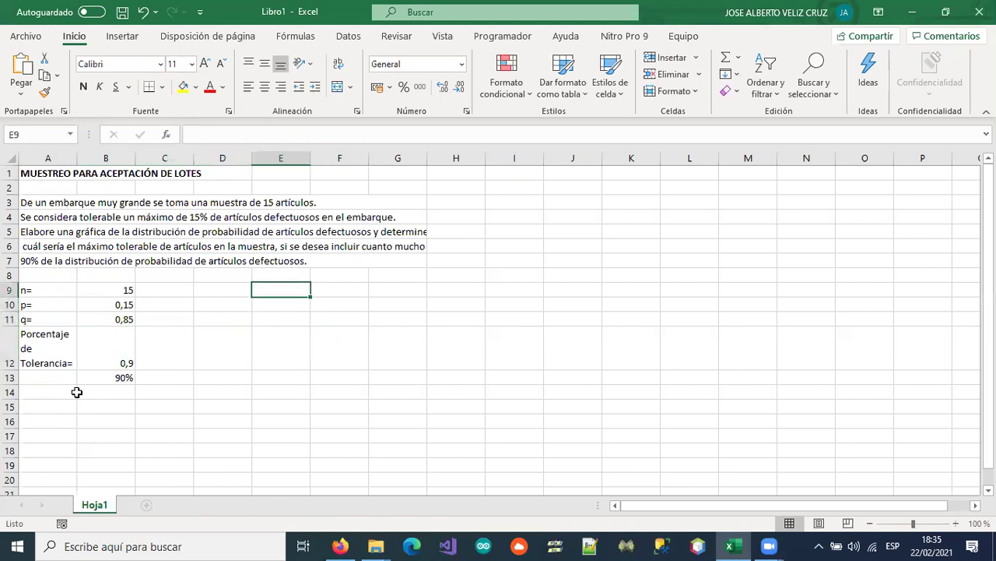
{"action": "type", "text": "x"}
{"action": "key", "text": "Tab"}
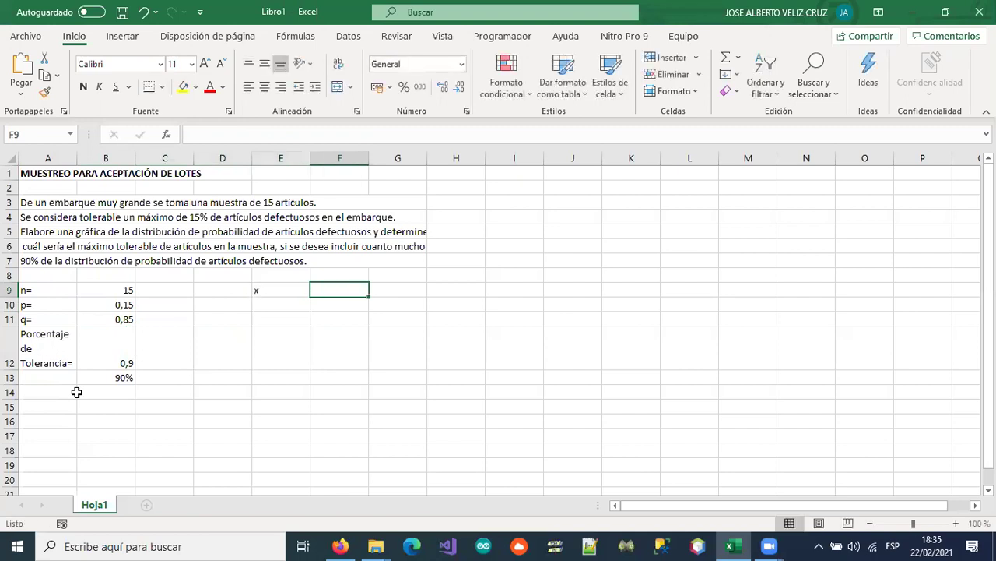
Enter the column header "P(x)" in cell F9, beside the x header.
{"action": "type", "text": "p"}
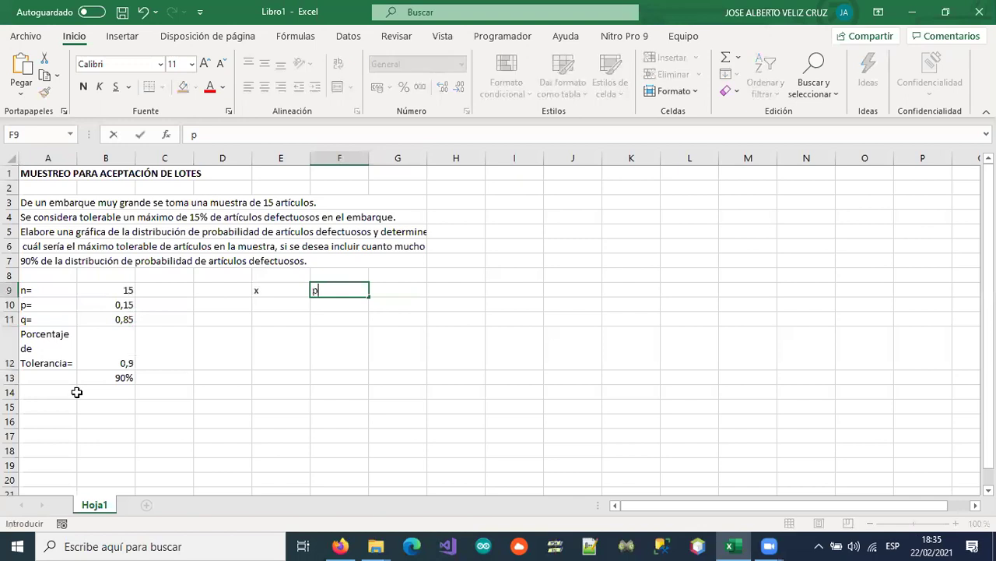
{"action": "type", "text": "("}
{"action": "key", "text": "BackSpace"}
{"action": "key", "text": "BackSpace"}
{"action": "type", "text": "P(x)"}
{"action": "key", "text": "Tab"}
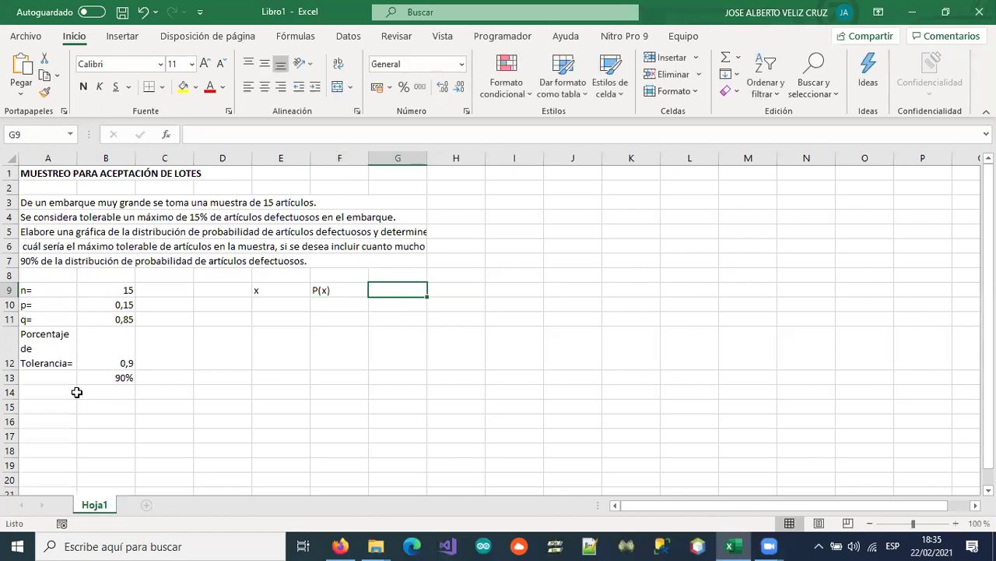
Enter the column header "P Acumulada" in cell G9, beside the P(x) header.
{"action": "type", "text": "A"}
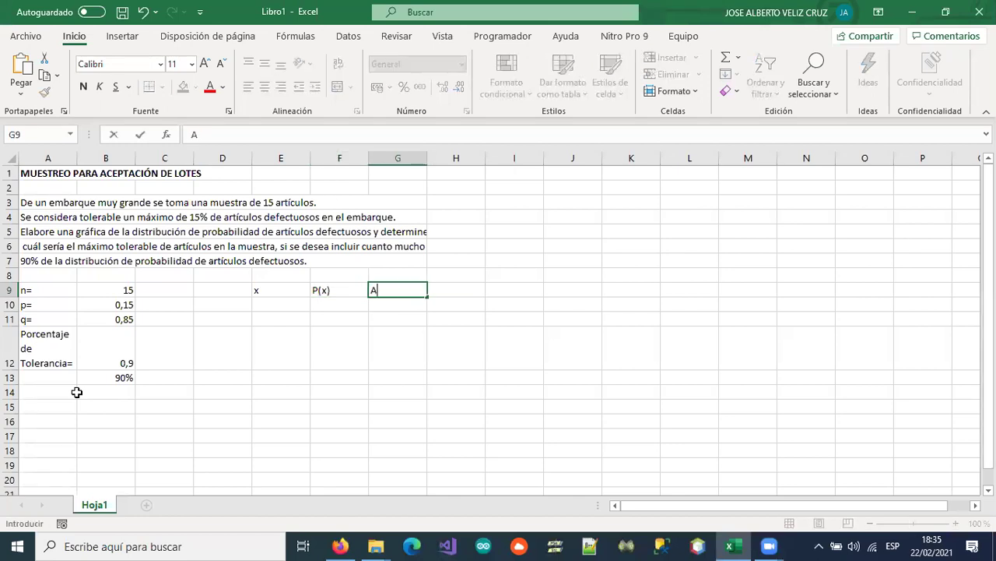
{"action": "key", "text": "BackSpace"}
{"action": "type", "text": "P Acumulada"}
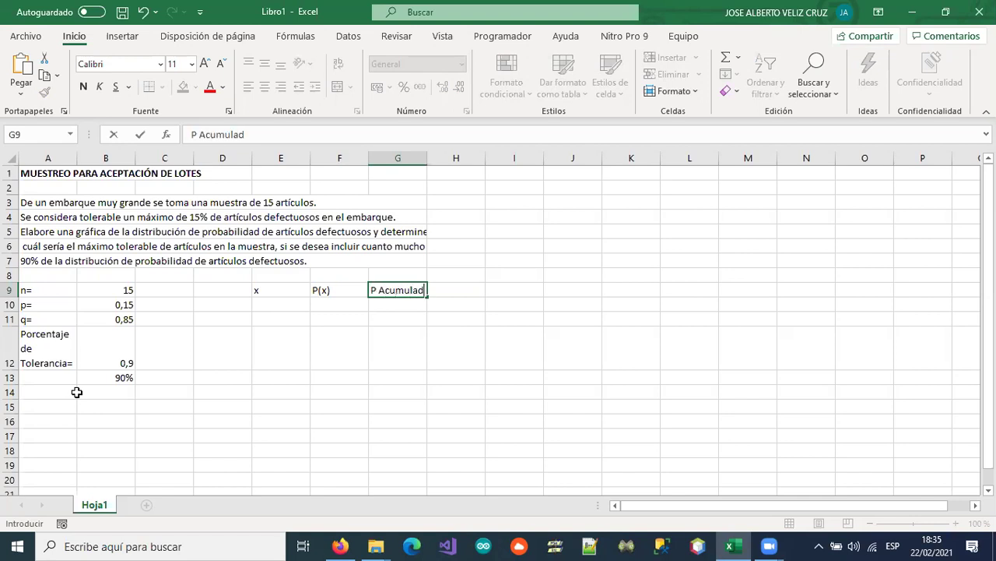
{"action": "key", "text": "Return"}
{"action": "key", "text": "Up"}
{"action": "key", "text": "Left"}
{"action": "key", "text": "Left"}
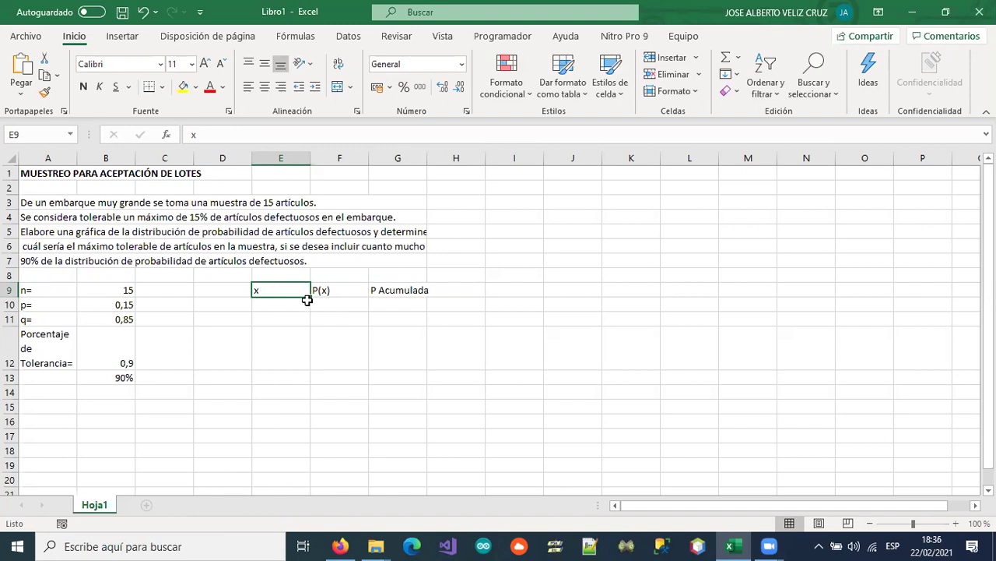
{"action": "left_click", "coordinate": [109, 380]}
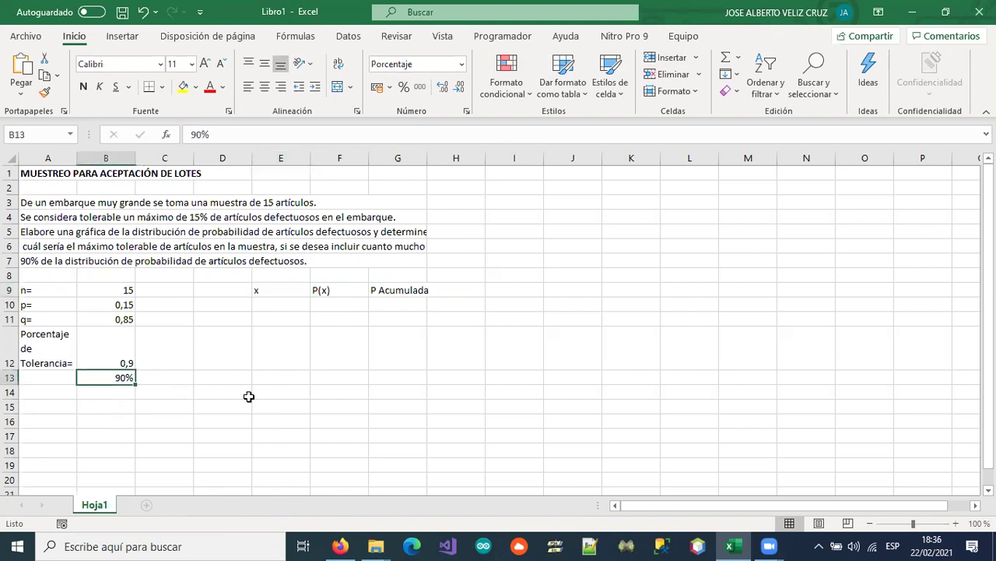
Enter the first x values 0, 1, 2 and 3 in cells E10 to E13.
{"action": "left_click", "coordinate": [276, 304]}
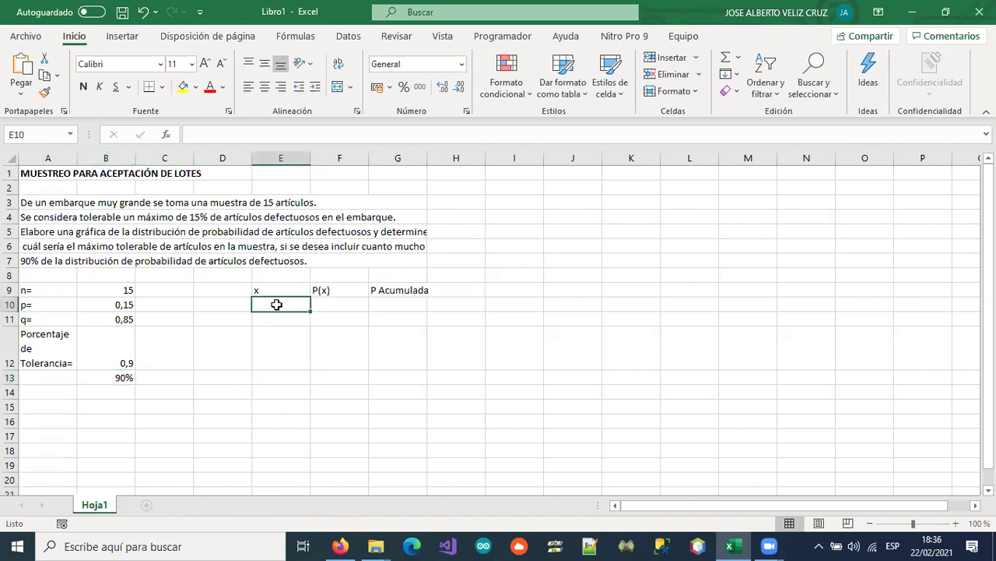
{"action": "type", "text": "0"}
{"action": "key", "text": "Return"}
{"action": "type", "text": "1"}
{"action": "key", "text": "Return"}
{"action": "type", "text": "2"}
{"action": "key", "text": "Return"}
{"action": "type", "text": "3"}
Extend the x series from cells E10:E13 down to 15 in cell E25.
{"action": "key", "text": "Up"}
{"action": "key", "text": "Up"}
{"action": "key", "text": "Up"}
{"action": "key", "text": "shift+Down"}
{"action": "key", "text": "shift+Down"}
{"action": "key", "text": "shift+Down"}
{"action": "key", "text": "shift+Down"}
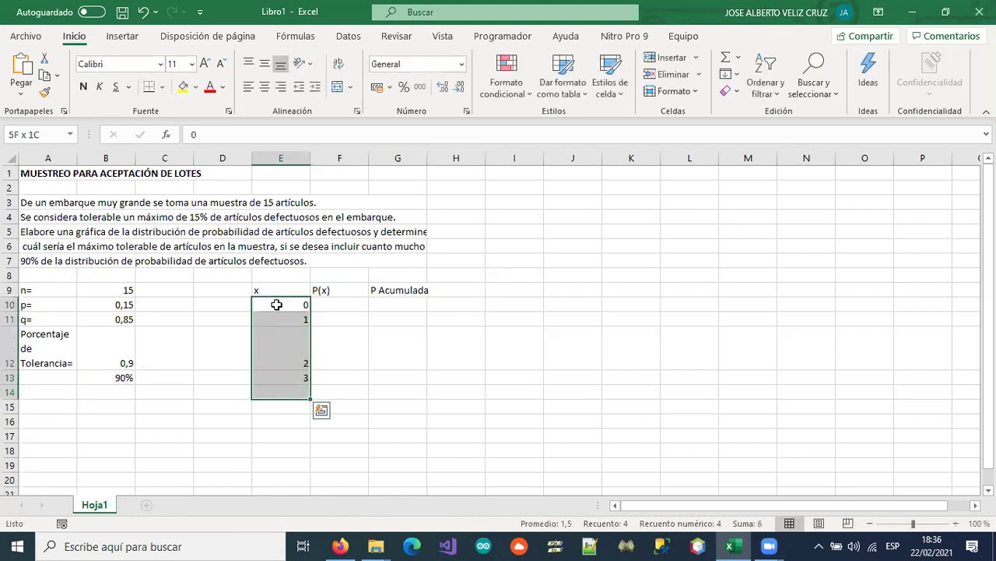
{"action": "key", "text": "shift+Up"}
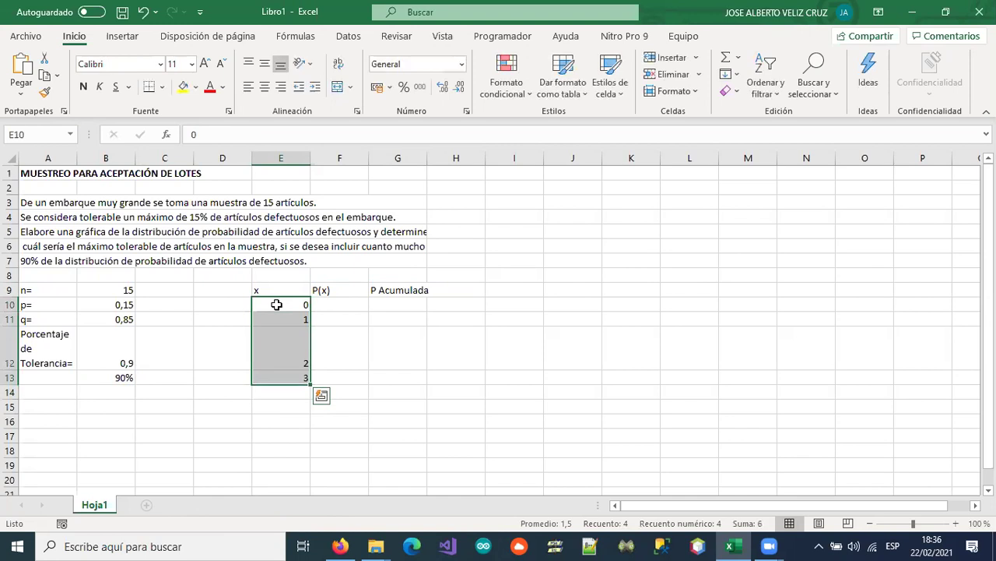
{"action": "left_click_drag", "start_coordinate": [310, 384], "coordinate": [291, 486]}
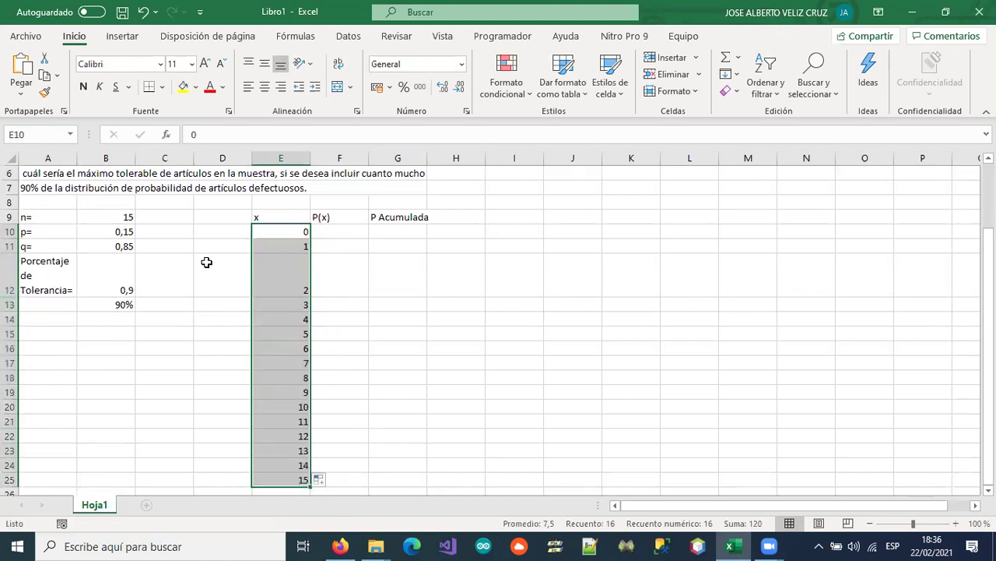
{"action": "left_click", "coordinate": [337, 277]}
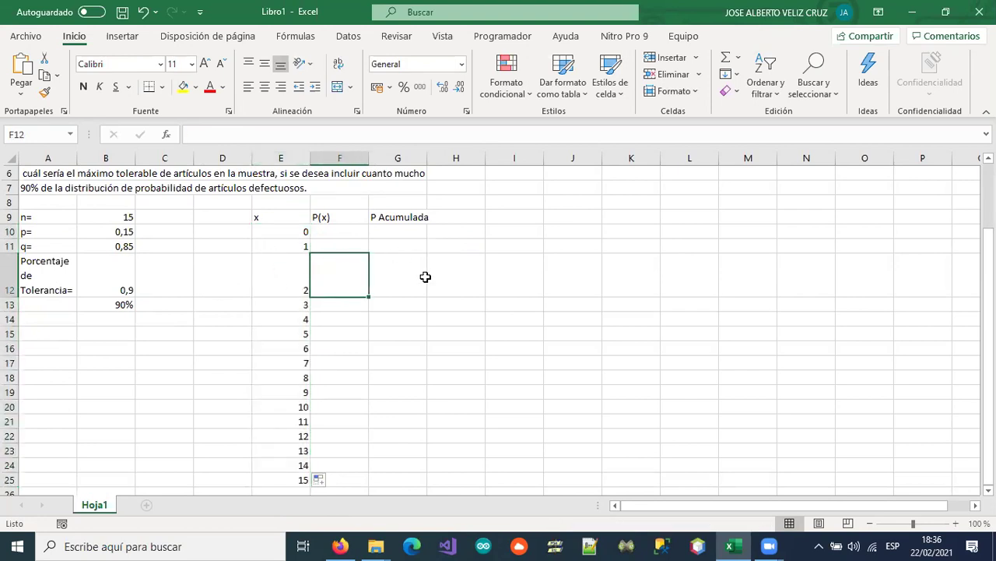
{"action": "scroll", "coordinate": [425, 277], "scroll_direction": "up", "scroll_amount": 2}
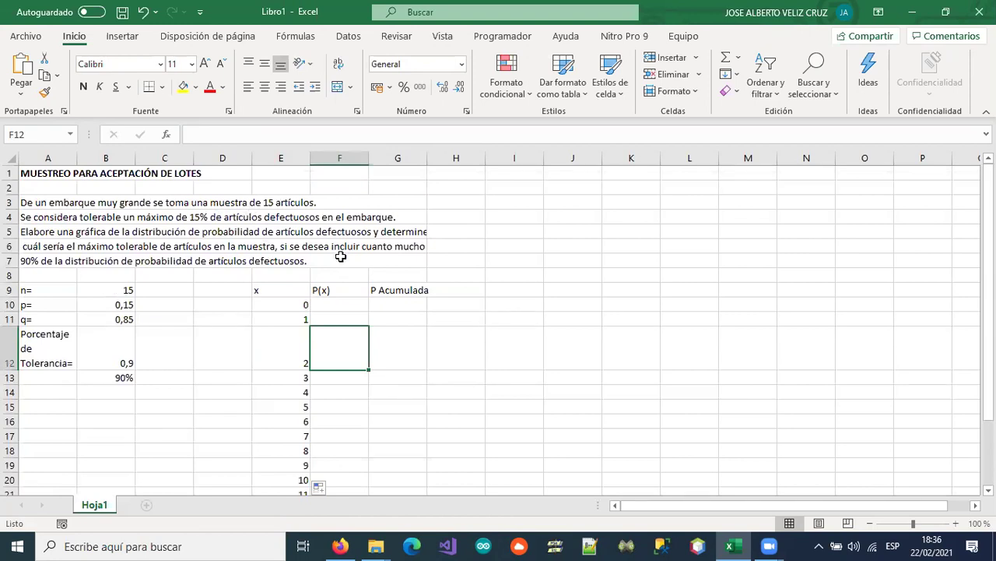
{"action": "scroll", "coordinate": [323, 294], "scroll_direction": "down", "scroll_amount": 1}
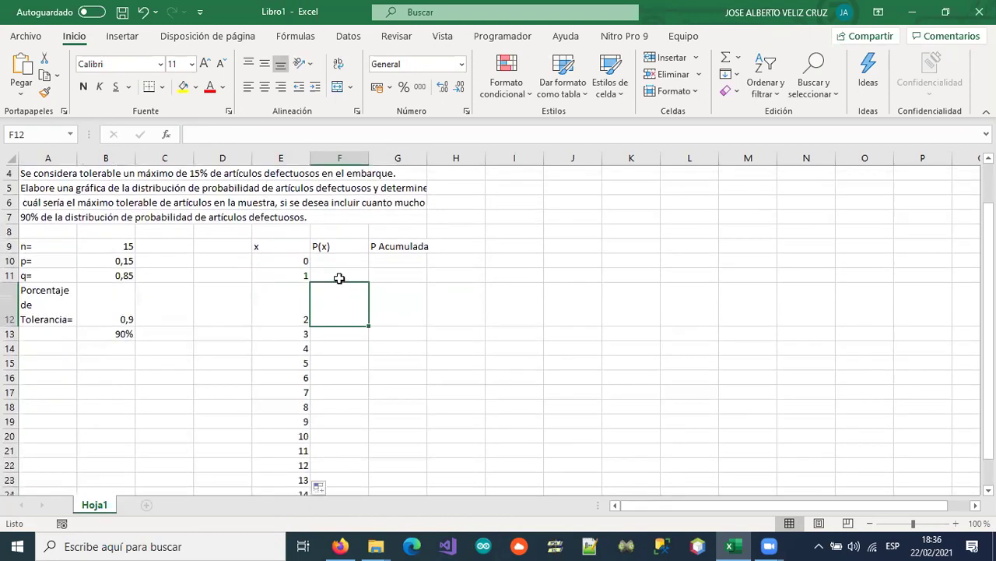
{"action": "scroll", "coordinate": [339, 278], "scroll_direction": "up", "scroll_amount": 1}
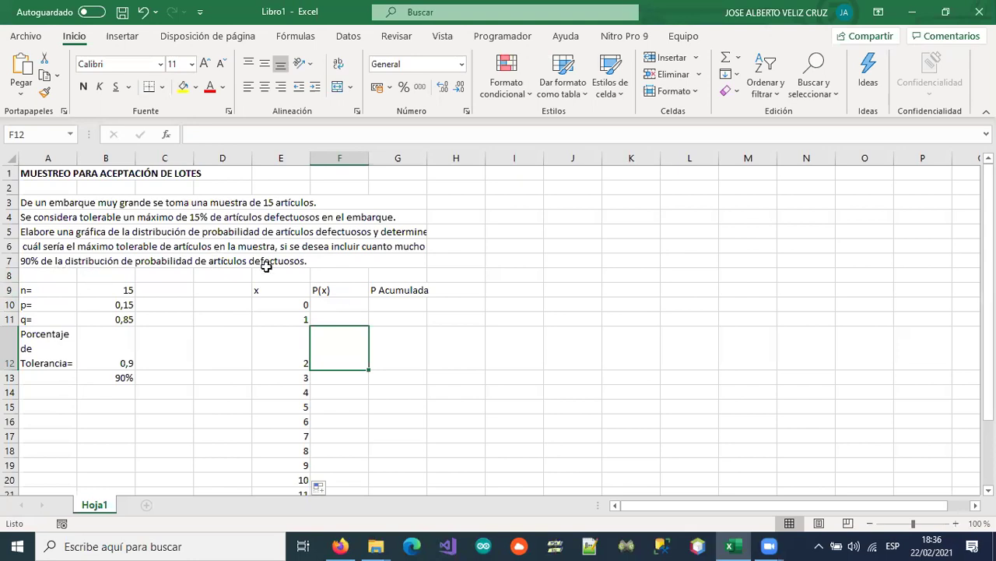
{"action": "left_click", "coordinate": [351, 305]}
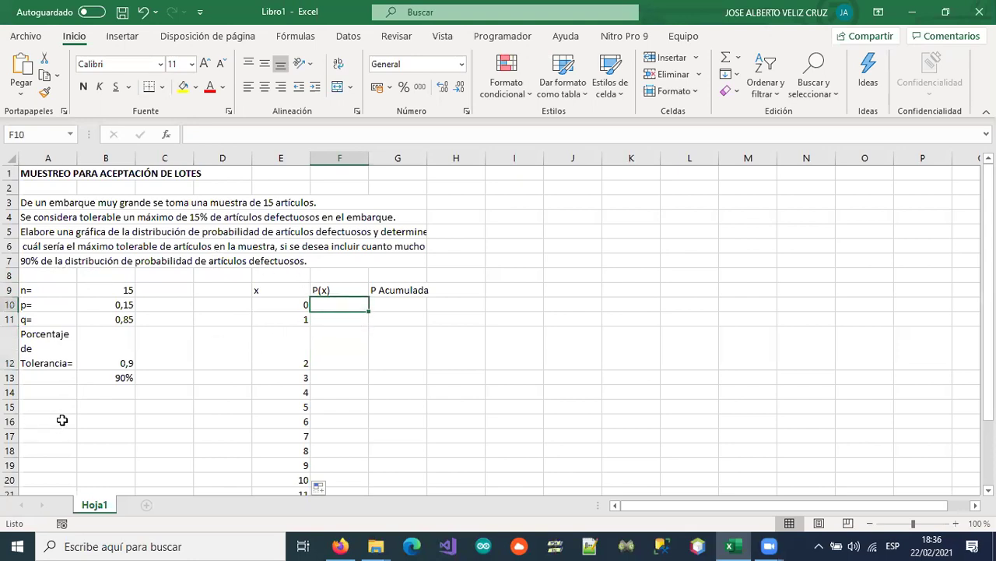
{"action": "left_click", "coordinate": [340, 546]}
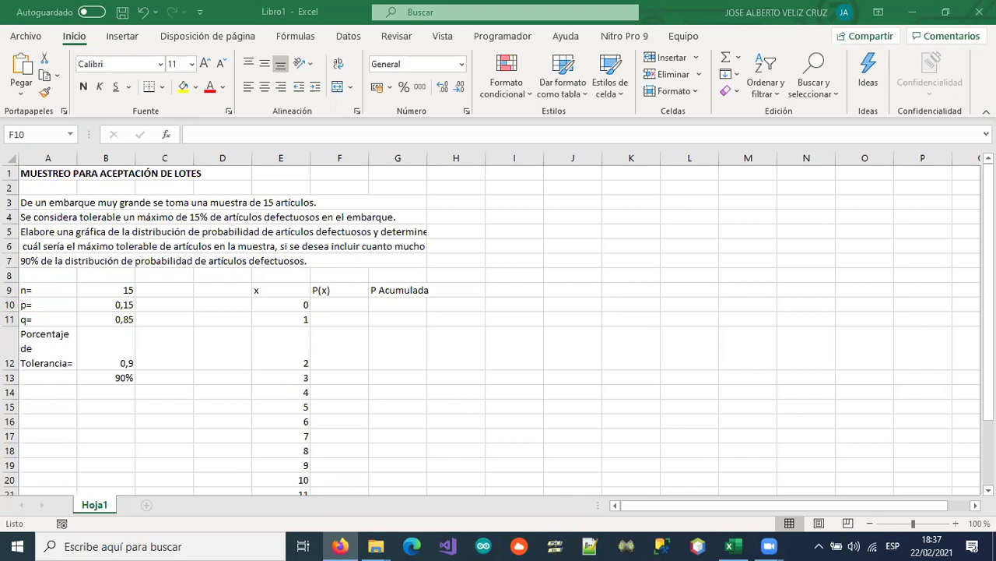
{"action": "left_click", "coordinate": [629, 275]}
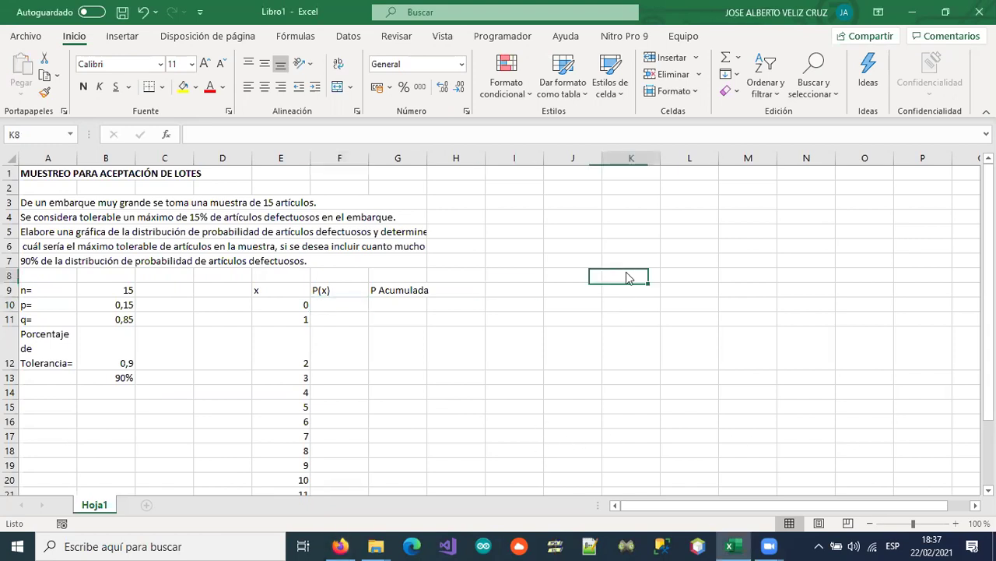
{"action": "right_click", "coordinate": [629, 275]}
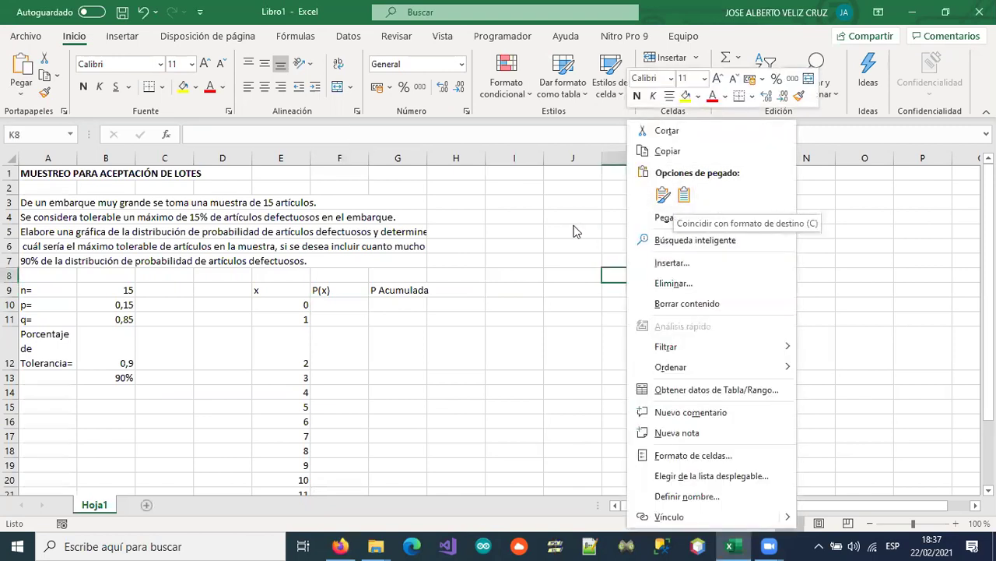
{"action": "key", "text": "Escape"}
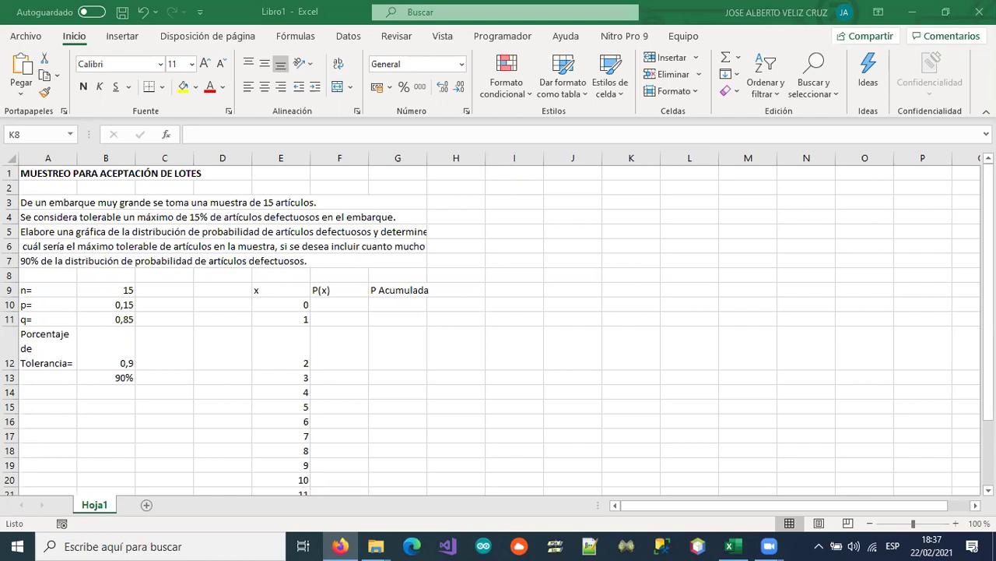
Paste the copied binomial formula picture at cell K3 and crop it to show only the factorial version.
{"action": "right_click", "coordinate": [605, 205]}
{"action": "left_click", "coordinate": [662, 196]}
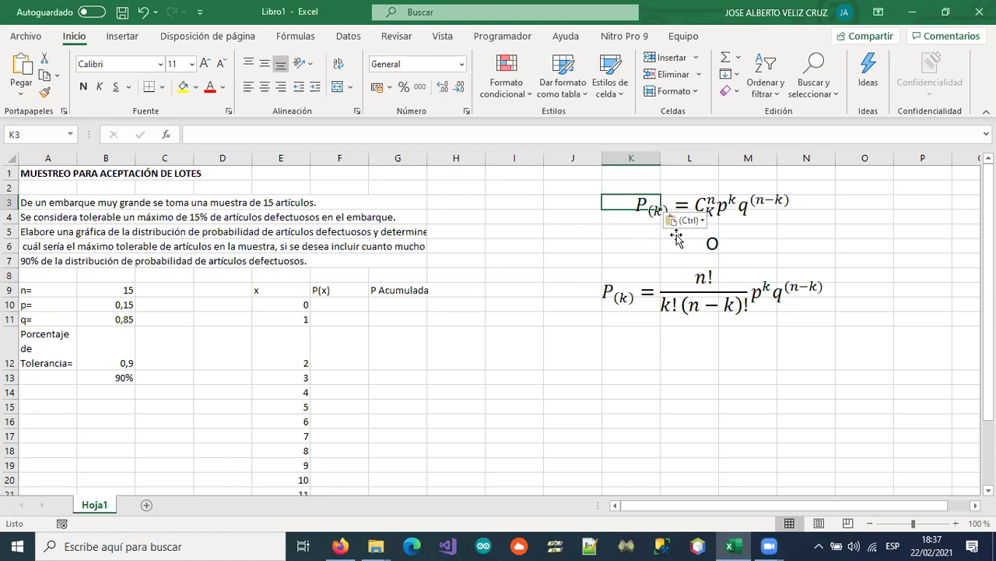
{"action": "left_click", "coordinate": [665, 282]}
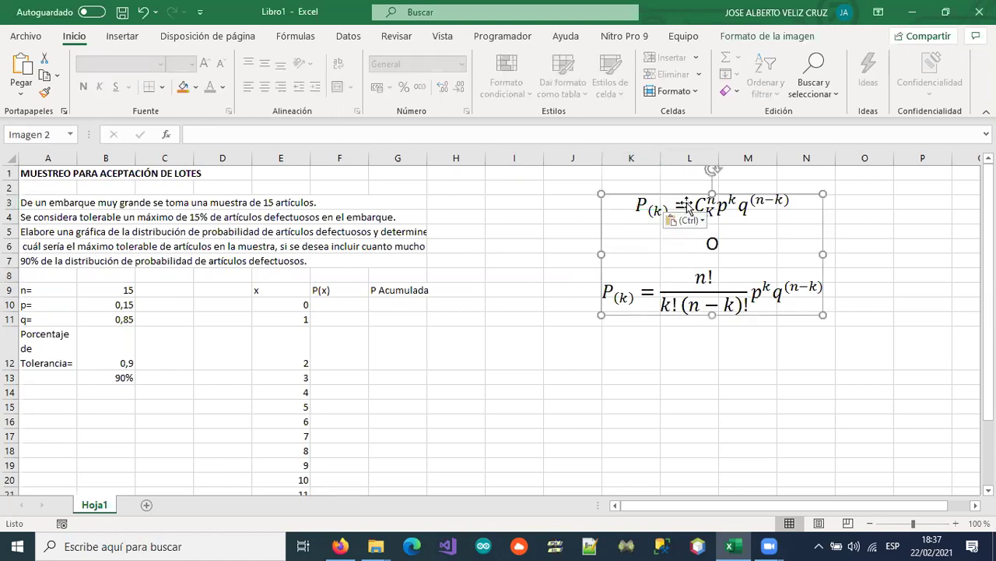
{"action": "left_click", "coordinate": [770, 36]}
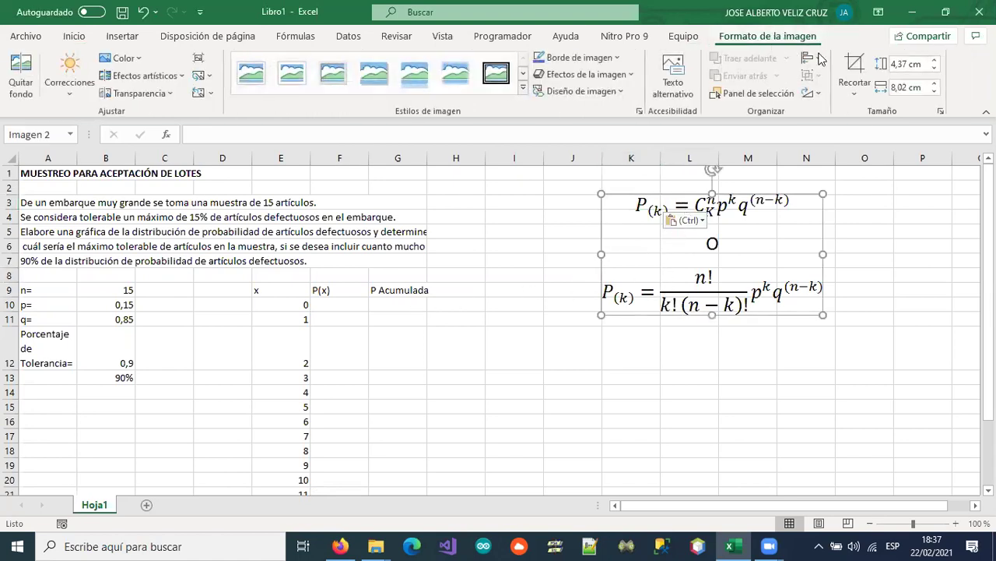
{"action": "left_click", "coordinate": [855, 70]}
{"action": "left_click_drag", "start_coordinate": [707, 195], "coordinate": [701, 265]}
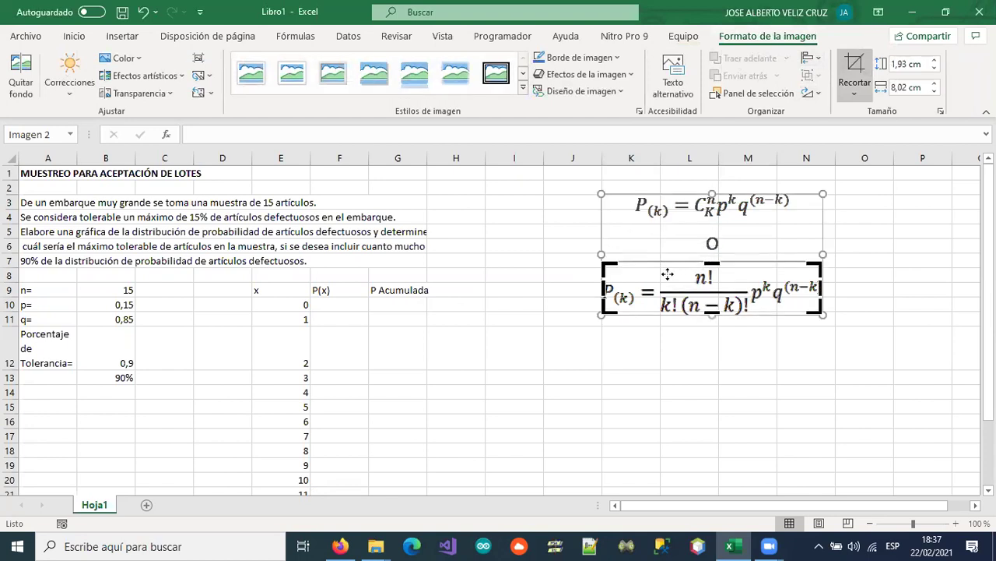
{"action": "left_click", "coordinate": [695, 357]}
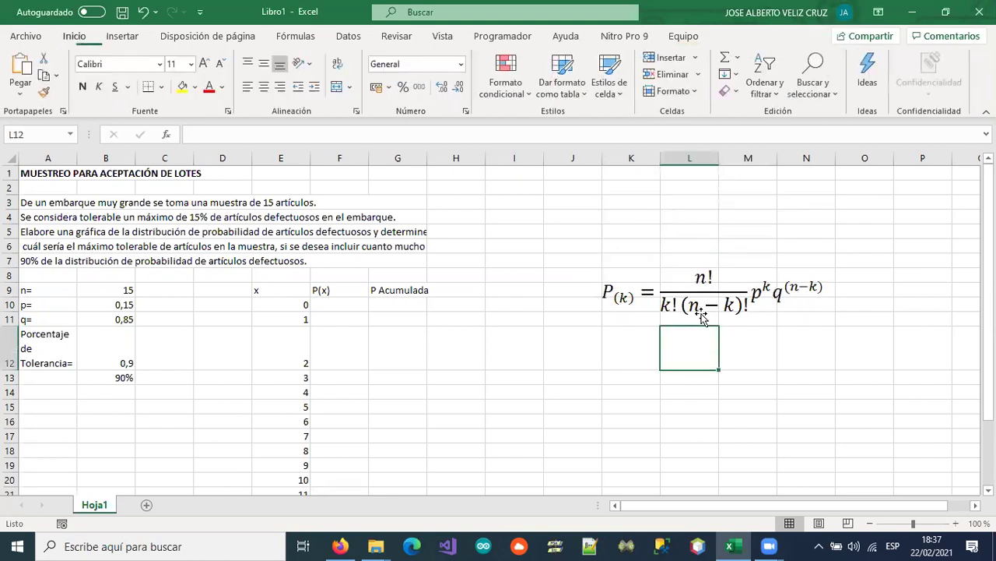
Move the formula picture beside the problem statement and enlarge it to about 2,67 cm high by 11,09 cm wide.
{"action": "left_click_drag", "start_coordinate": [697, 292], "coordinate": [609, 221]}
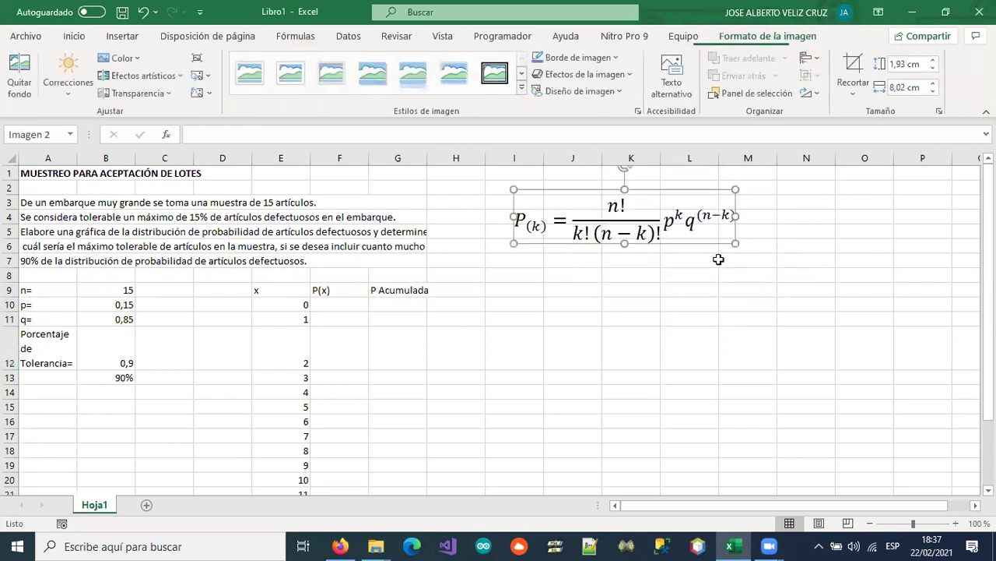
{"action": "left_click_drag", "start_coordinate": [731, 247], "coordinate": [820, 264]}
{"action": "mouse_move", "coordinate": [698, 234]}
{"action": "left_mouse_down"}
{"action": "mouse_move", "coordinate": [716, 216]}
{"action": "mouse_move", "coordinate": [711, 224]}
{"action": "left_mouse_up"}
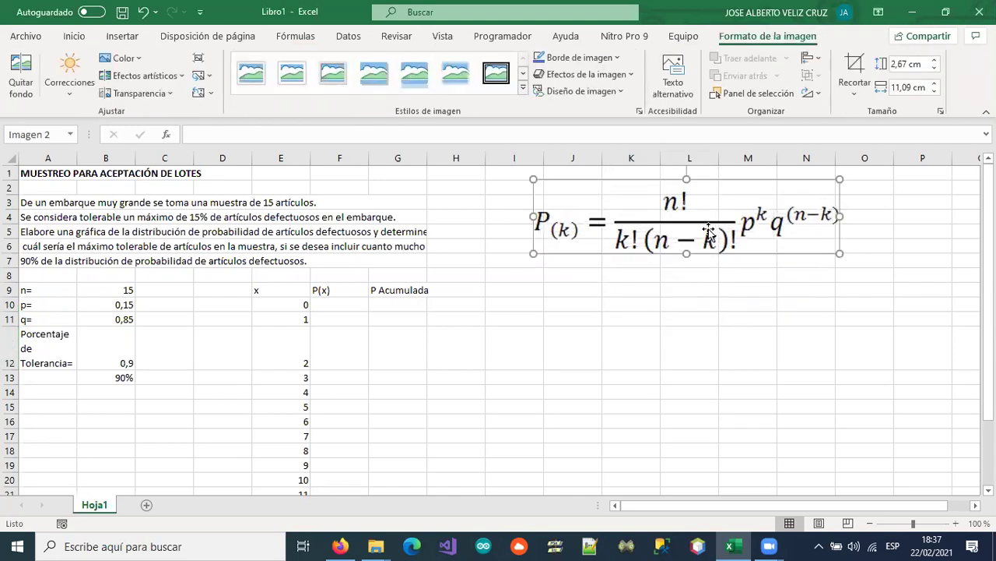
Start the P(x) formula in cell F10 with the factorial of n as numerator: =(fact(B9).
{"action": "left_click", "coordinate": [331, 306]}
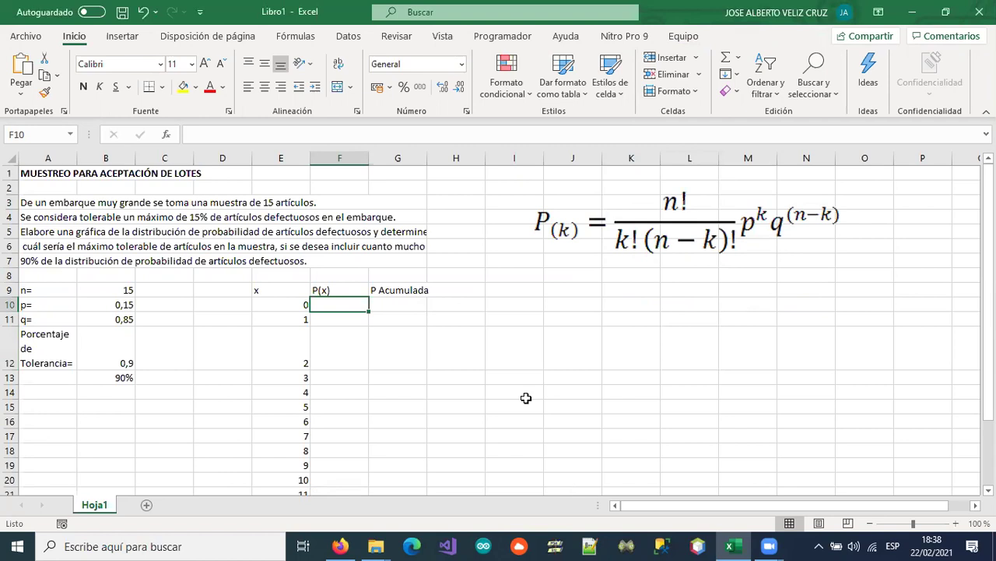
{"action": "left_click", "coordinate": [280, 294]}
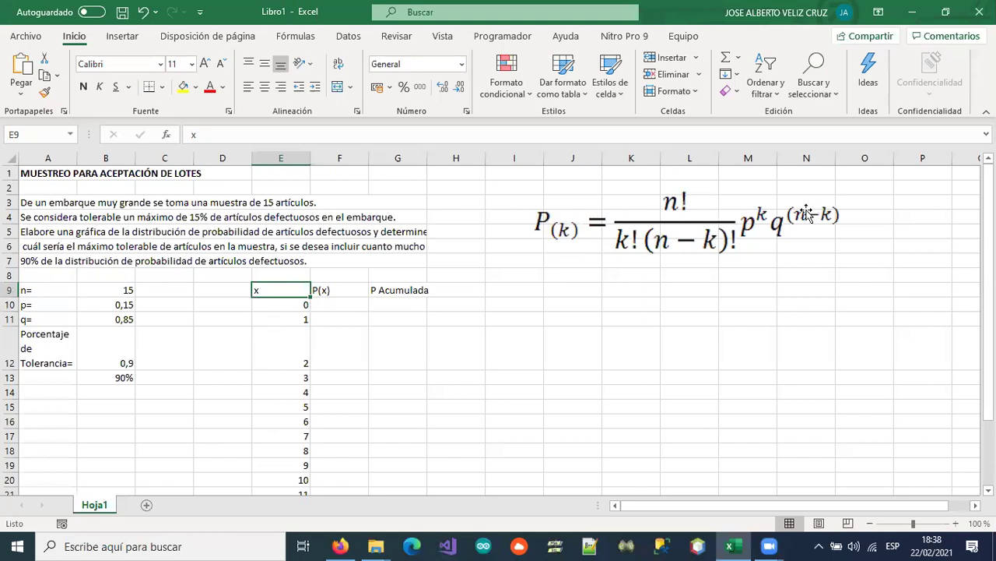
{"action": "left_click", "coordinate": [343, 306]}
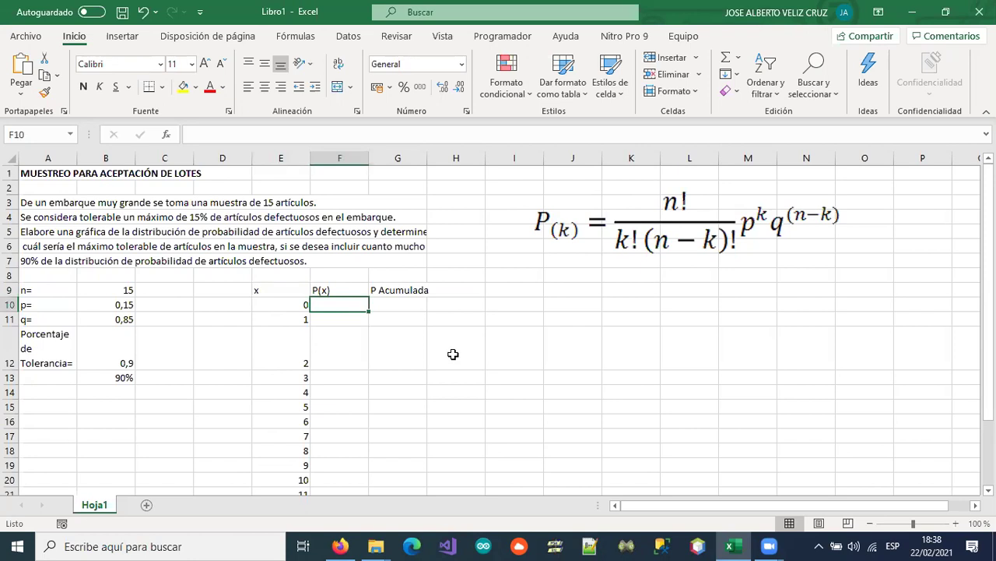
{"action": "type", "text": "=("}
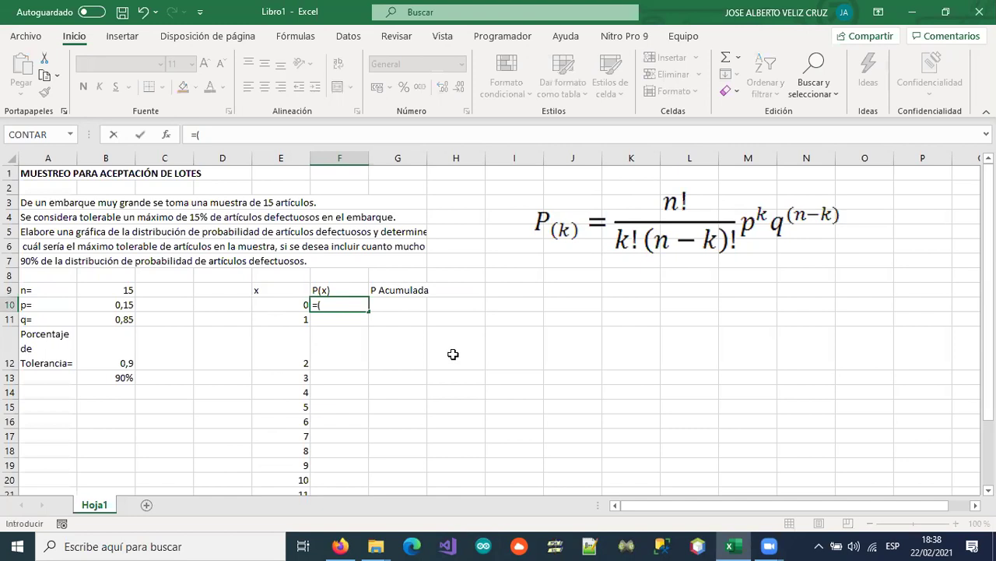
{"action": "type", "text": "fact("}
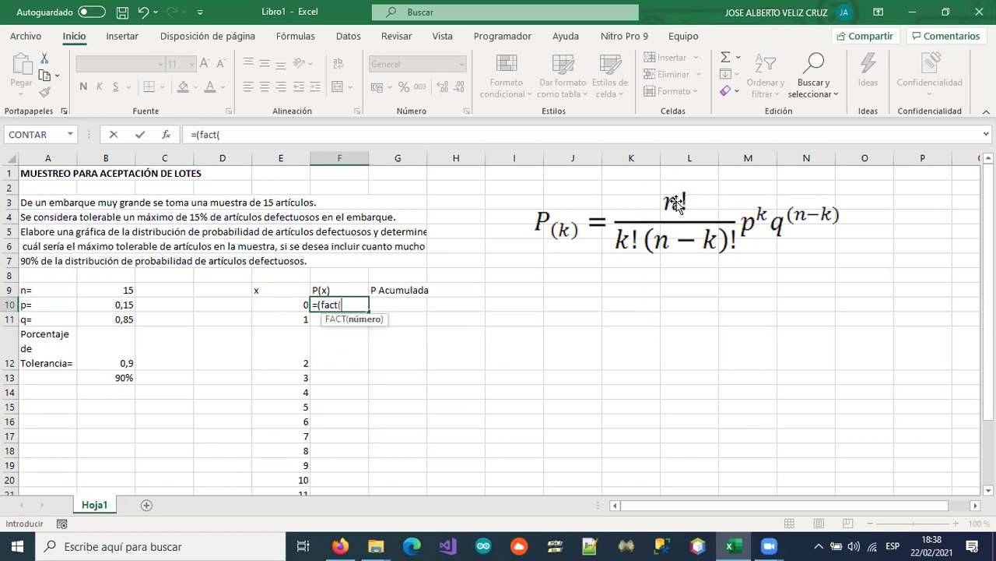
{"action": "left_click", "coordinate": [90, 290]}
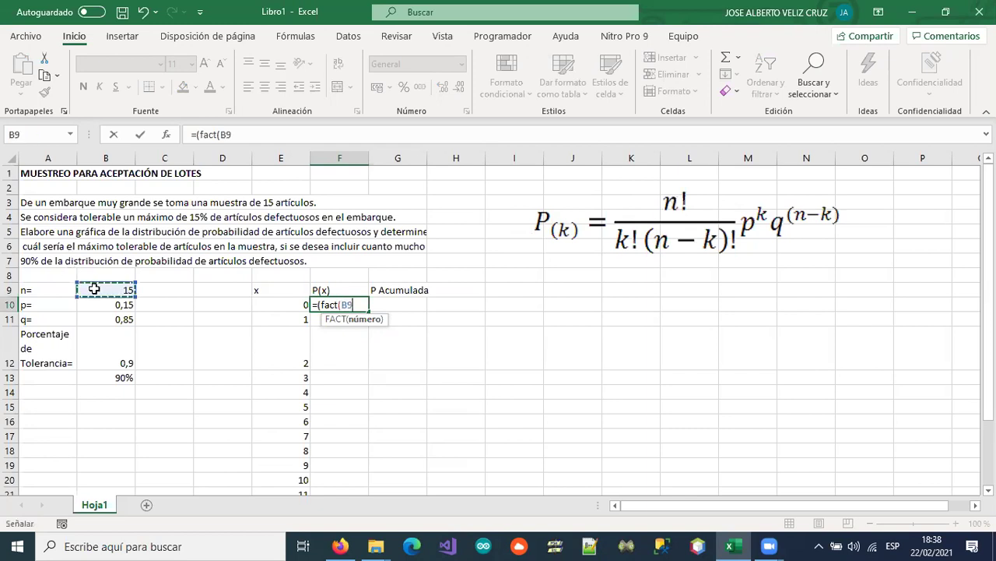
{"action": "type", "text": ")"}
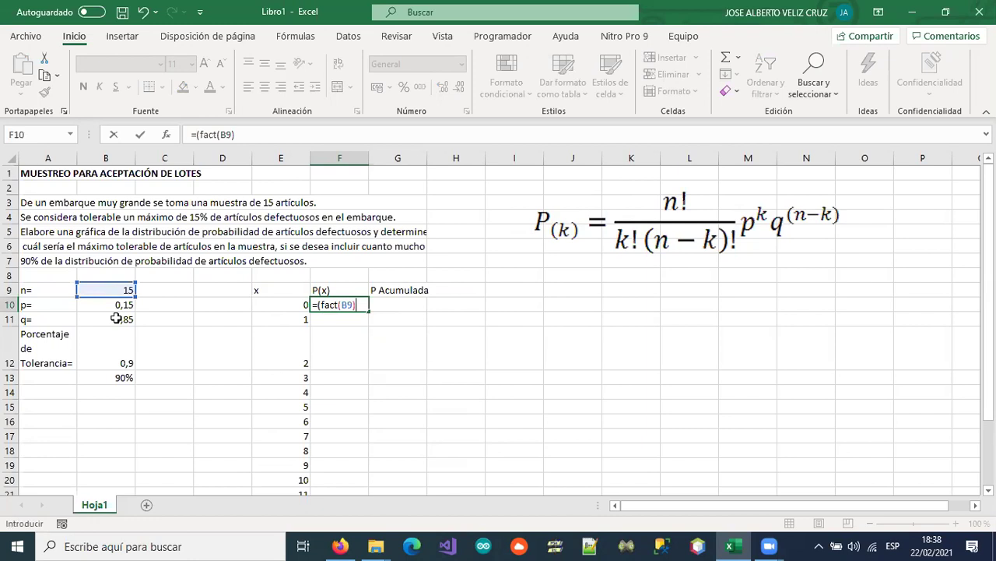
Divide by the factorials of x and n−x in the F10 formula, giving =(fact(B9)/(fact(E10)*fact(B9-E10))).
{"action": "type", "text": "/(fact("}
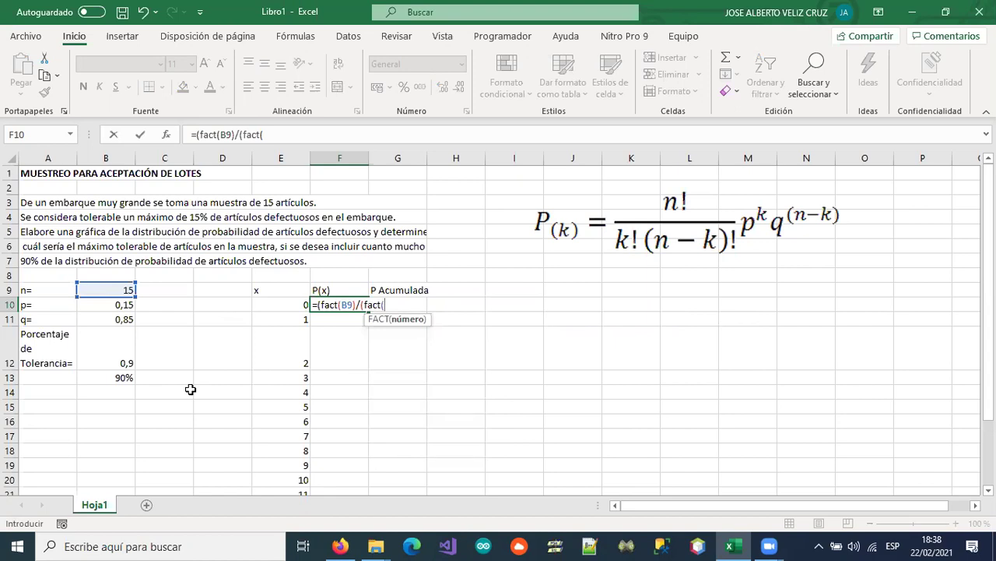
{"action": "left_click", "coordinate": [273, 304]}
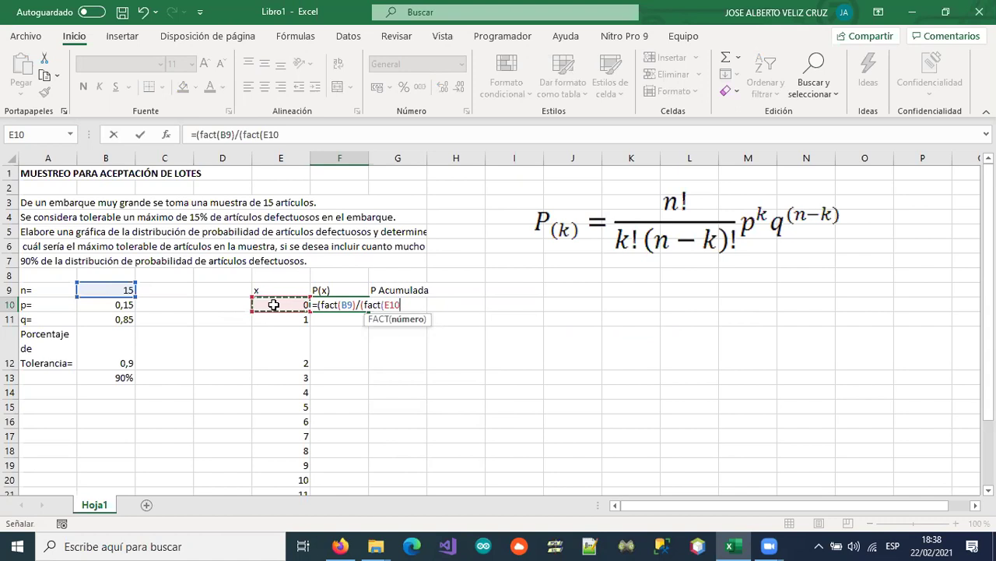
{"action": "type", "text": ")"}
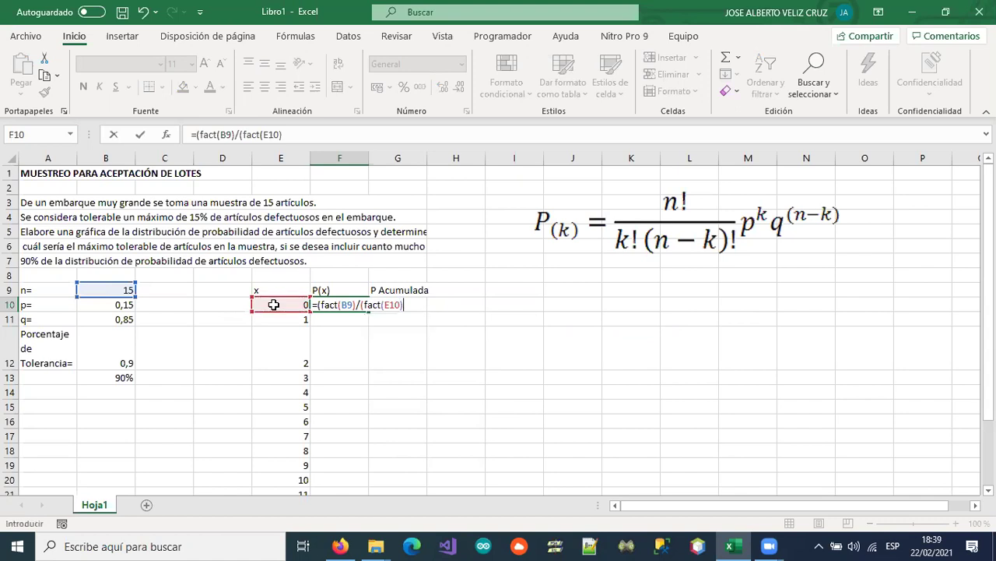
{"action": "type", "text": "*fact("}
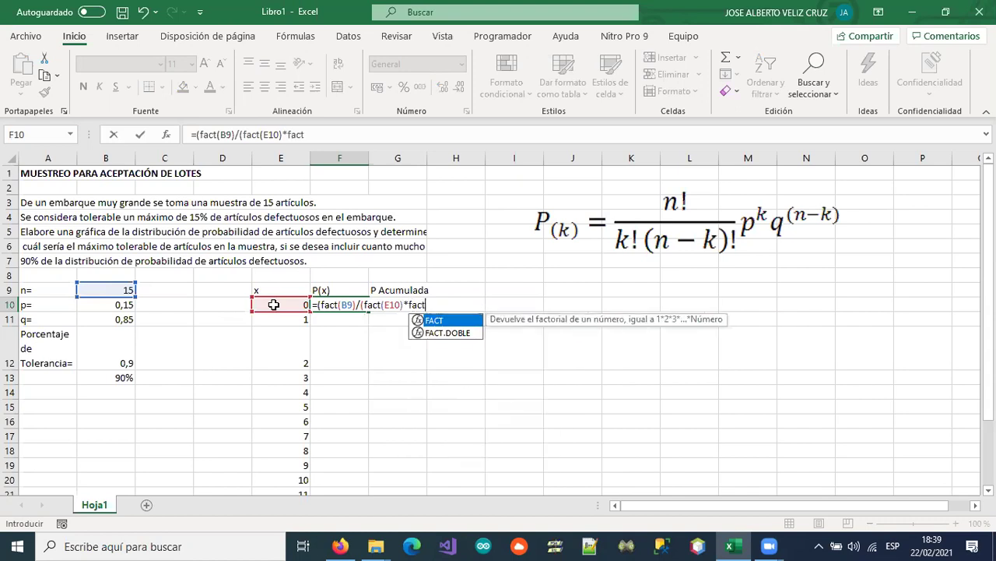
{"action": "left_click", "coordinate": [108, 288]}
{"action": "type", "text": "-"}
{"action": "left_click", "coordinate": [271, 307]}
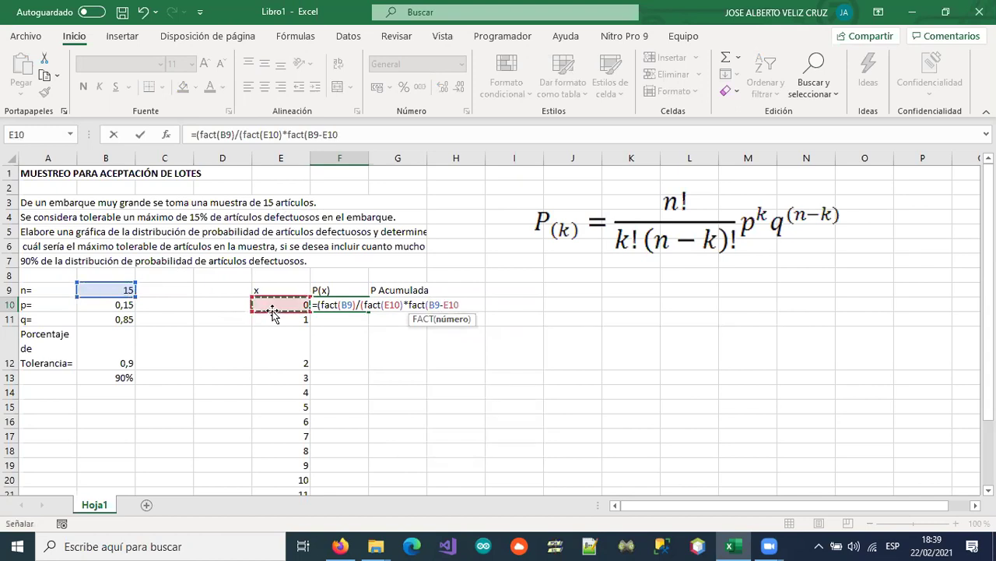
{"action": "type", "text": ")"}
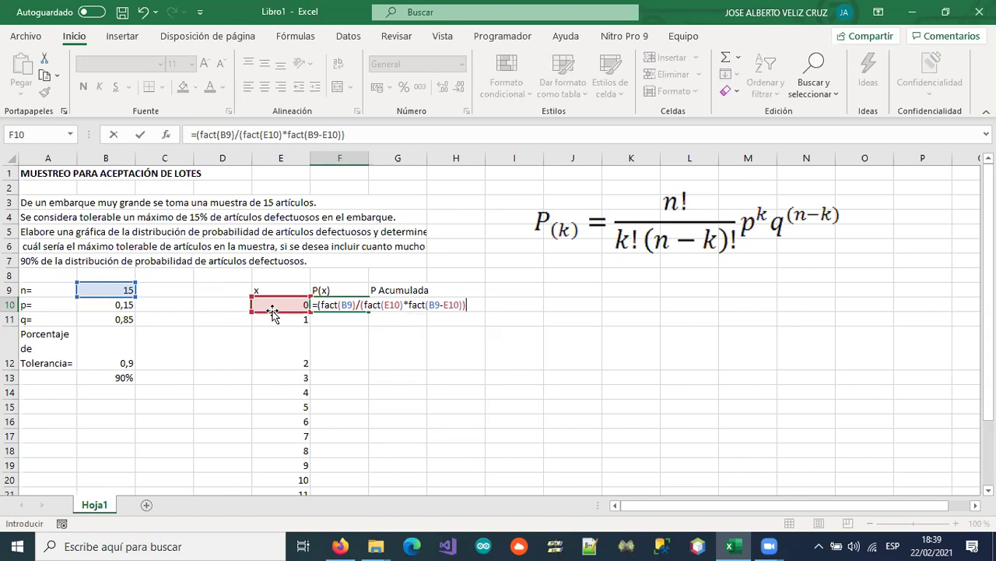
{"action": "type", "text": "))"}
Multiply the F10 formula by p raised to x, adding *potencia(B10;E10).
{"action": "type", "text": "*"}
{"action": "type", "text": "po"}
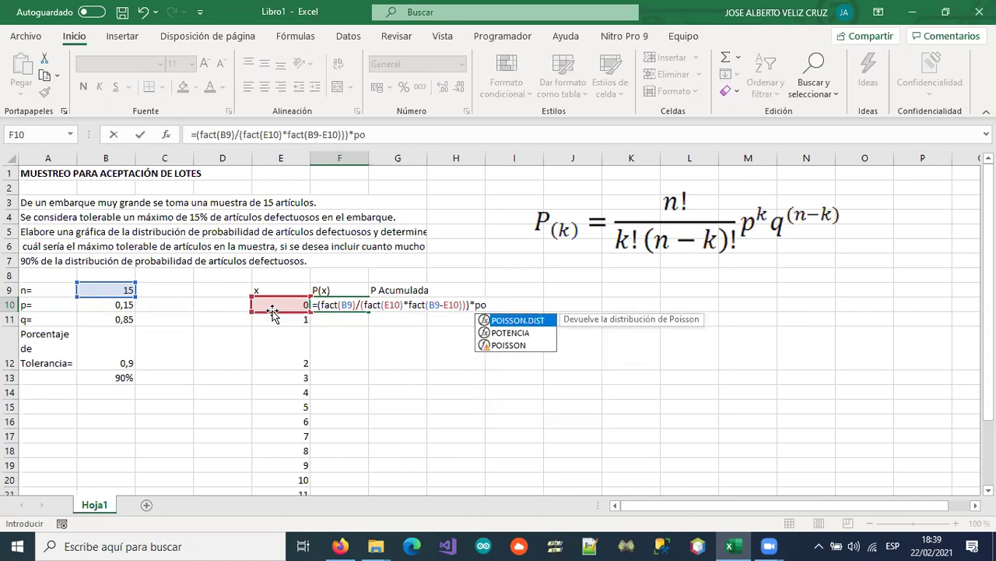
{"action": "type", "text": "tencia("}
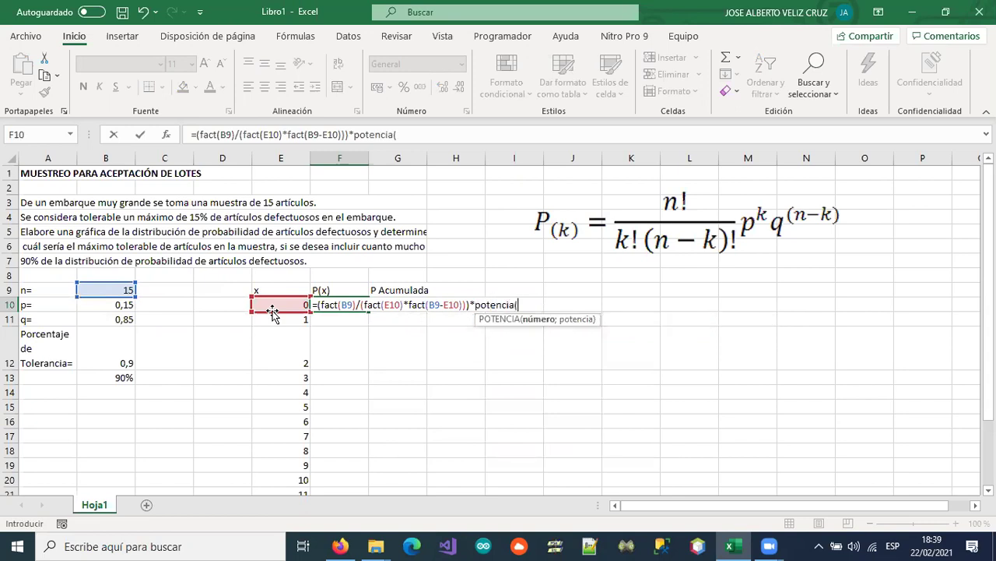
{"action": "left_click", "coordinate": [112, 305]}
{"action": "type", "text": ";"}
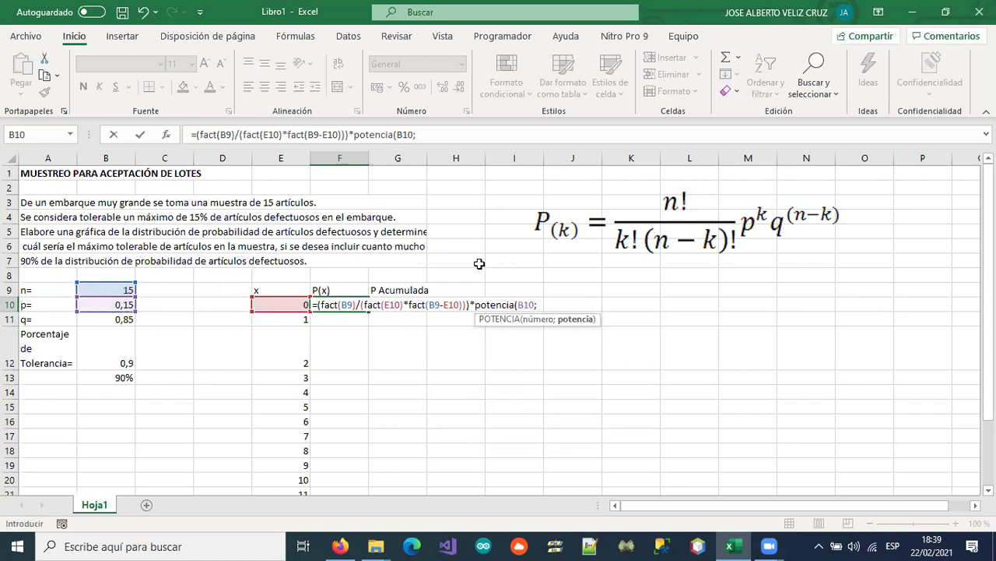
{"action": "left_click", "coordinate": [277, 306]}
{"action": "type", "text": ")"}
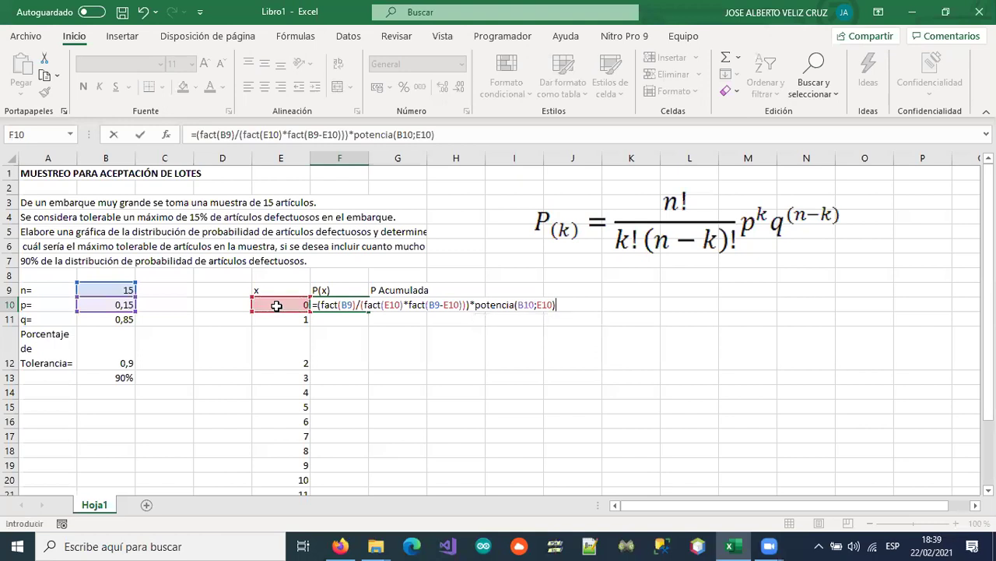
Multiply the F10 formula by q raised to n−x, adding *potencia(B11;(B9-E10)).
{"action": "type", "text": "*potencia"}
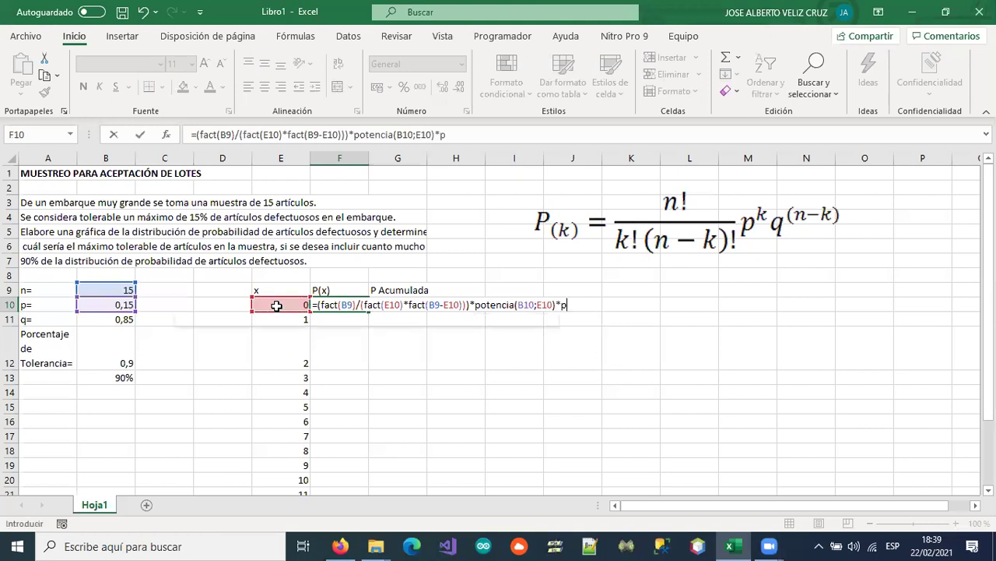
{"action": "type", "text": "("}
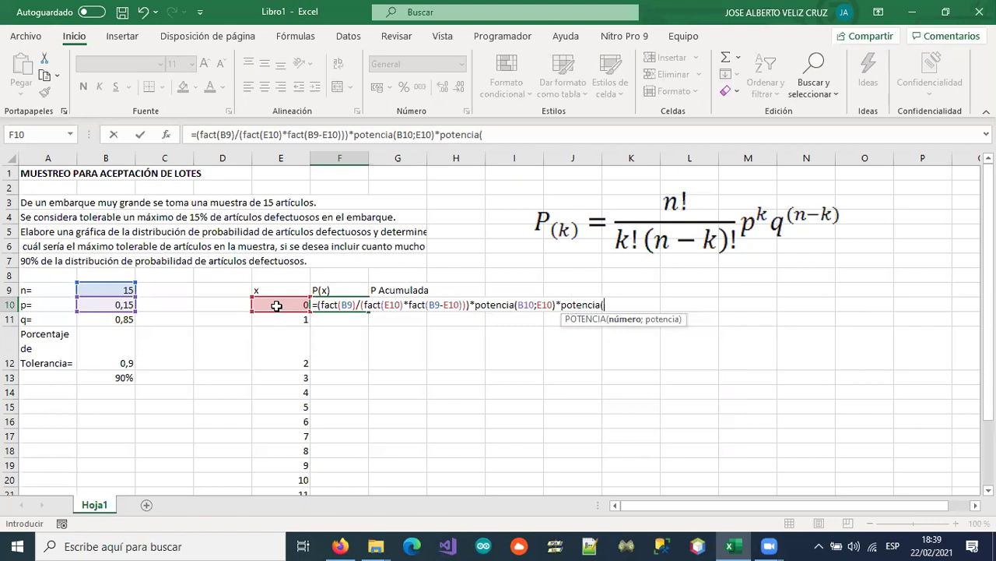
{"action": "left_click", "coordinate": [98, 322]}
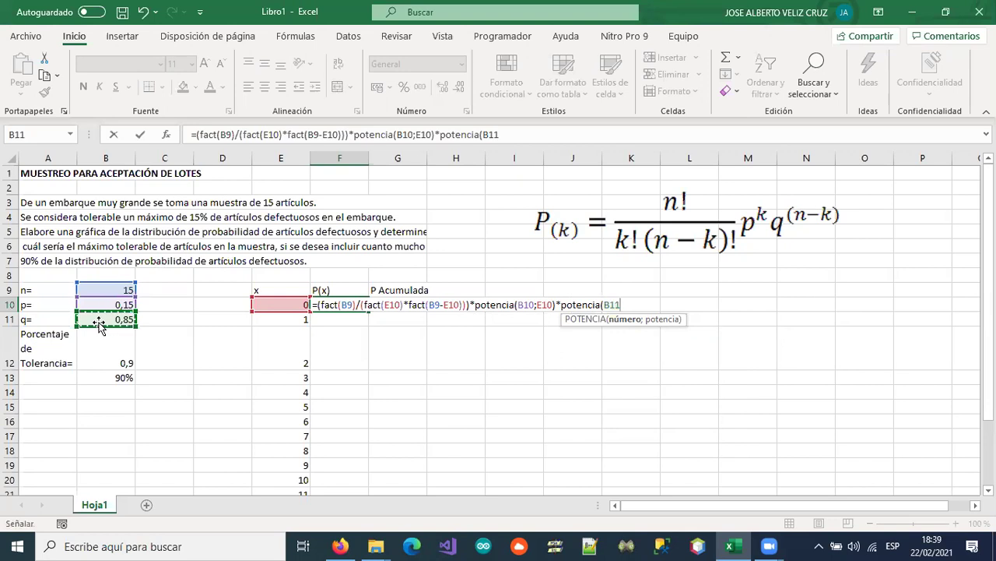
{"action": "type", "text": ";("}
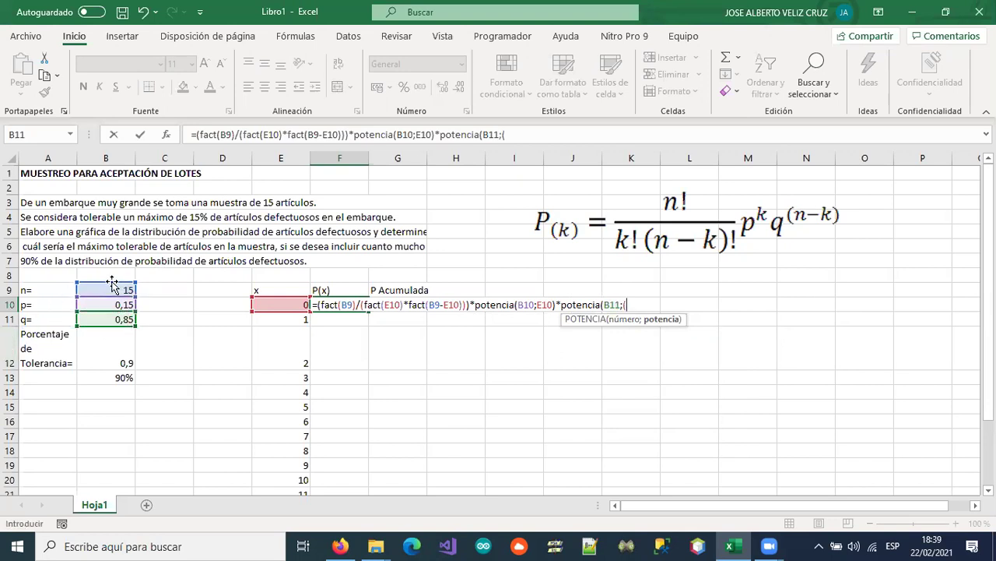
{"action": "left_click", "coordinate": [108, 290]}
{"action": "type", "text": "-"}
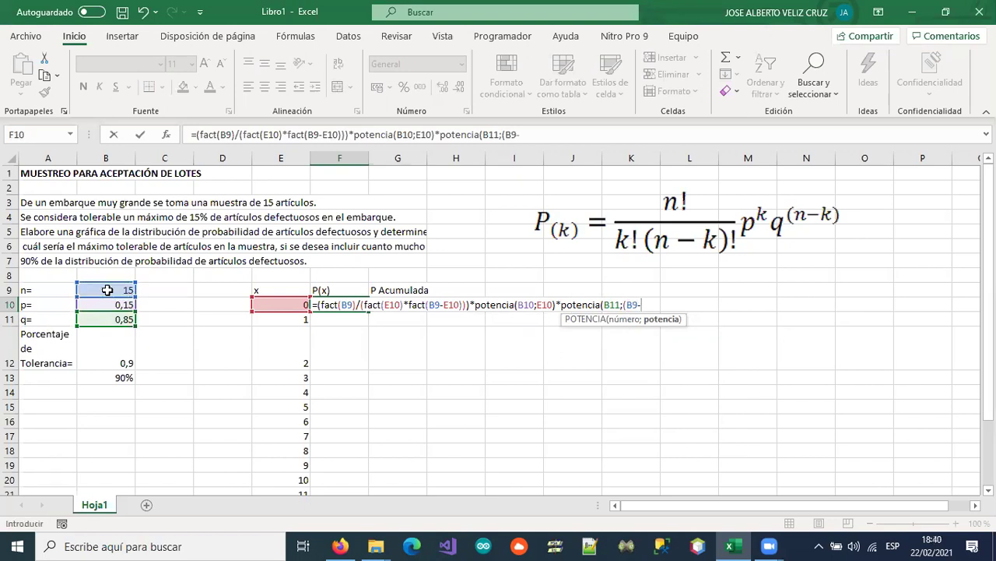
{"action": "left_click", "coordinate": [282, 304]}
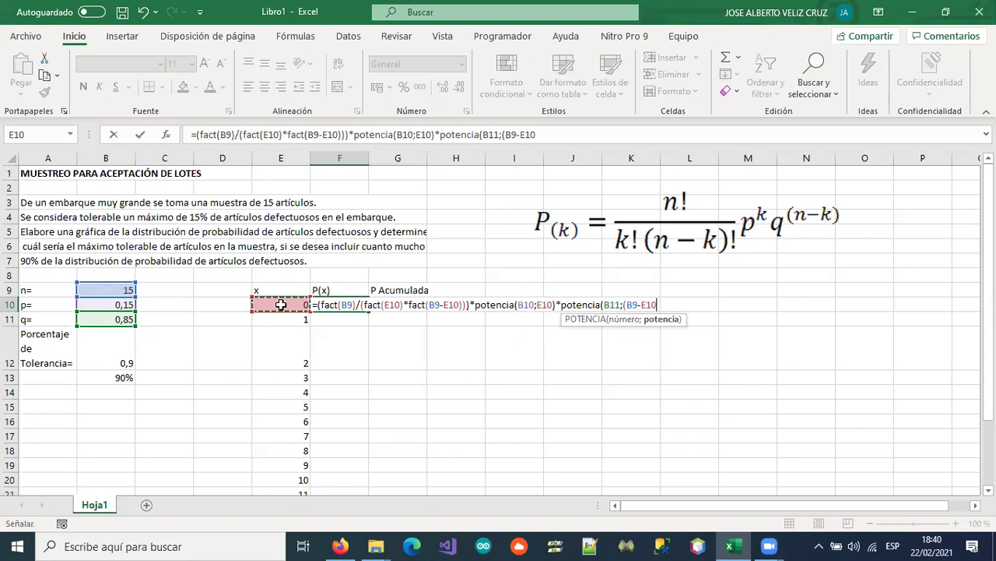
{"action": "type", "text": "))"}
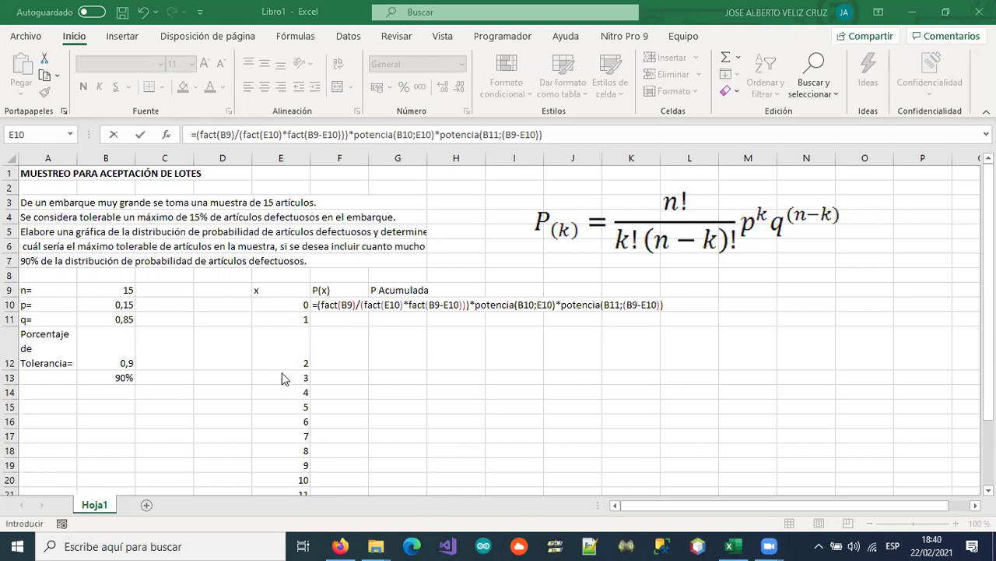
Make the n reference in the numerator of the F10 formula absolute as $B$9.
{"action": "double_click", "coordinate": [346, 310]}
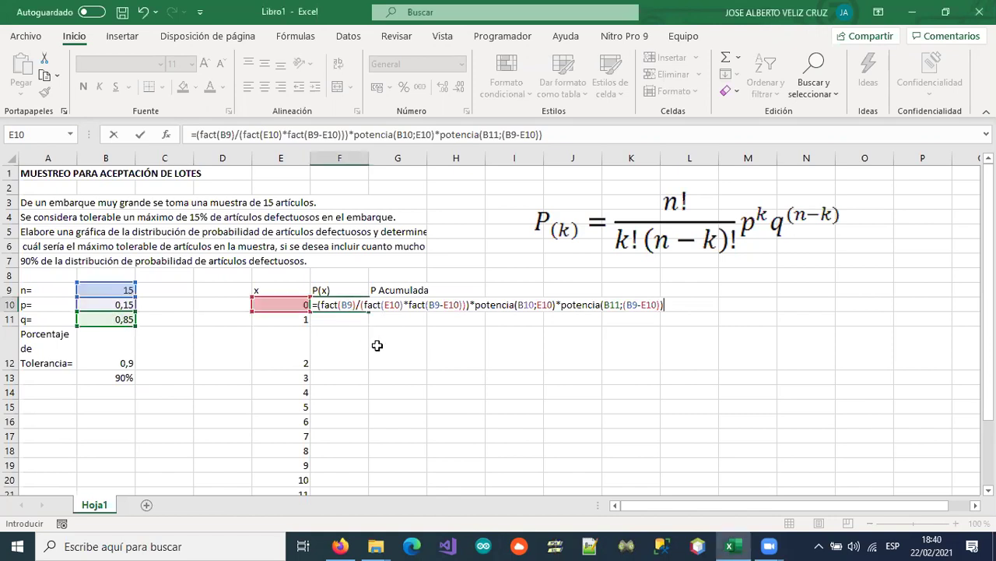
{"action": "left_click", "coordinate": [350, 306]}
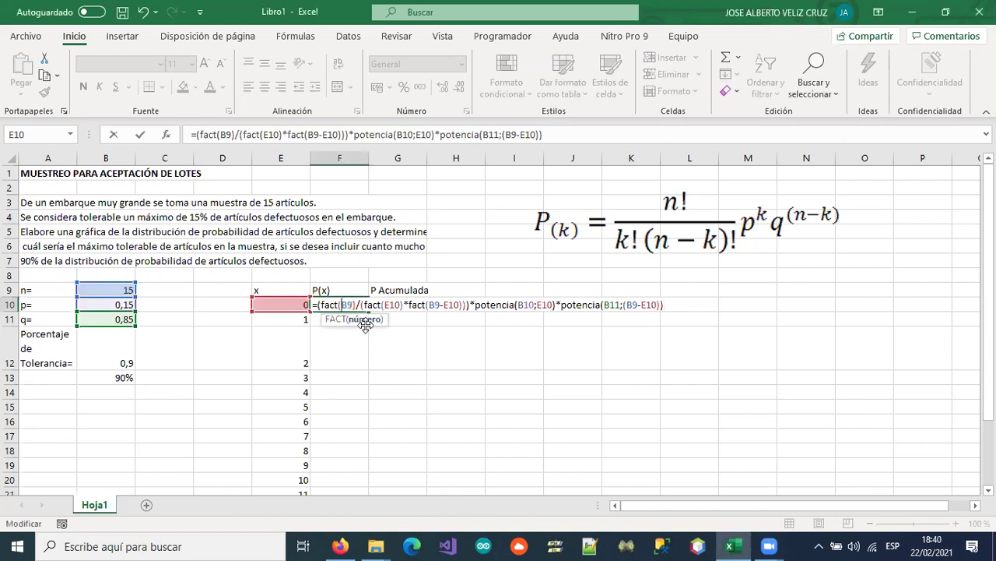
{"action": "key", "text": "Left"}
{"action": "key", "text": "Left"}
{"action": "type", "text": "$"}
{"action": "key", "text": "Right"}
{"action": "type", "text": "$"}
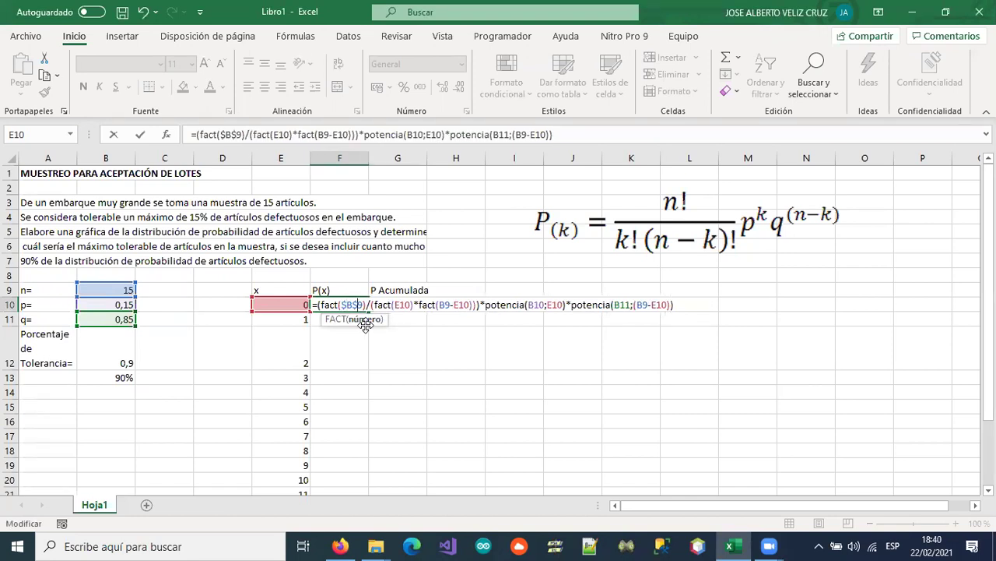
Make the n reference inside the denominator's second factorial absolute as $B$9.
{"action": "key", "text": "Right"}
{"action": "key", "text": "Right"}
{"action": "key", "text": "Right"}
{"action": "key", "text": "Right"}
{"action": "key", "text": "Right"}
{"action": "key", "text": "Right"}
{"action": "key", "text": "Right"}
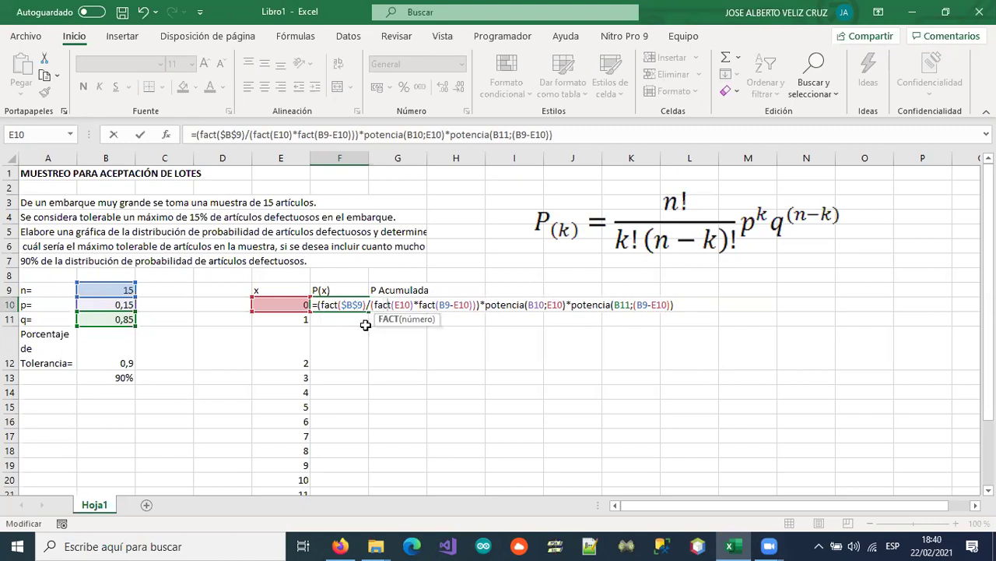
{"action": "key", "text": "Right"}
{"action": "key", "text": "Right"}
{"action": "key", "text": "Right"}
{"action": "key", "text": "Right"}
{"action": "key", "text": "Right"}
{"action": "key", "text": "Right"}
{"action": "key", "text": "Right"}
{"action": "key", "text": "Right"}
{"action": "key", "text": "Right"}
{"action": "key", "text": "Right"}
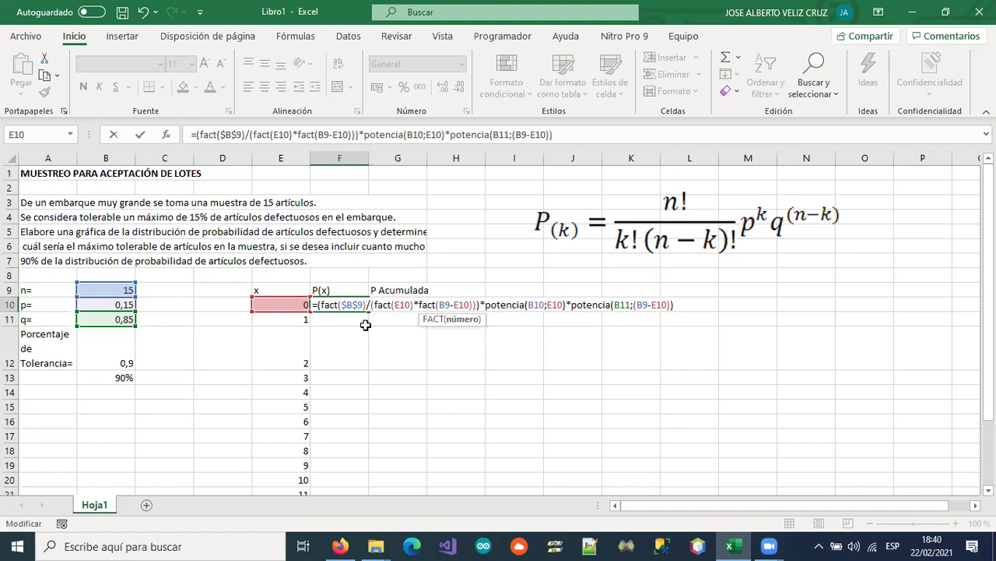
{"action": "type", "text": "$B"}
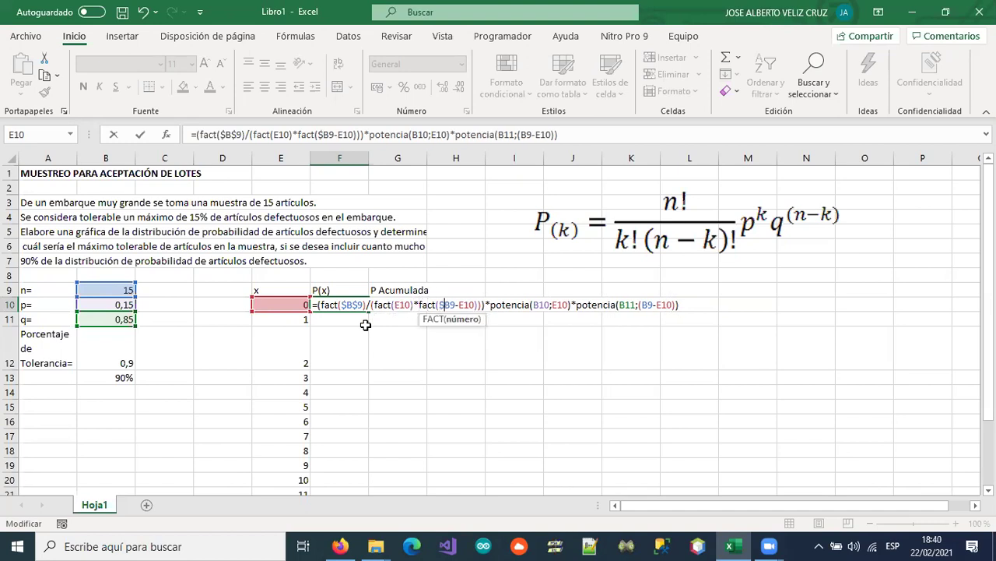
{"action": "type", "text": "$"}
Make the p reference in the first potencia function absolute as $B$10.
{"action": "key", "text": "Right"}
{"action": "key", "text": "Right"}
{"action": "key", "text": "Right"}
{"action": "key", "text": "Right"}
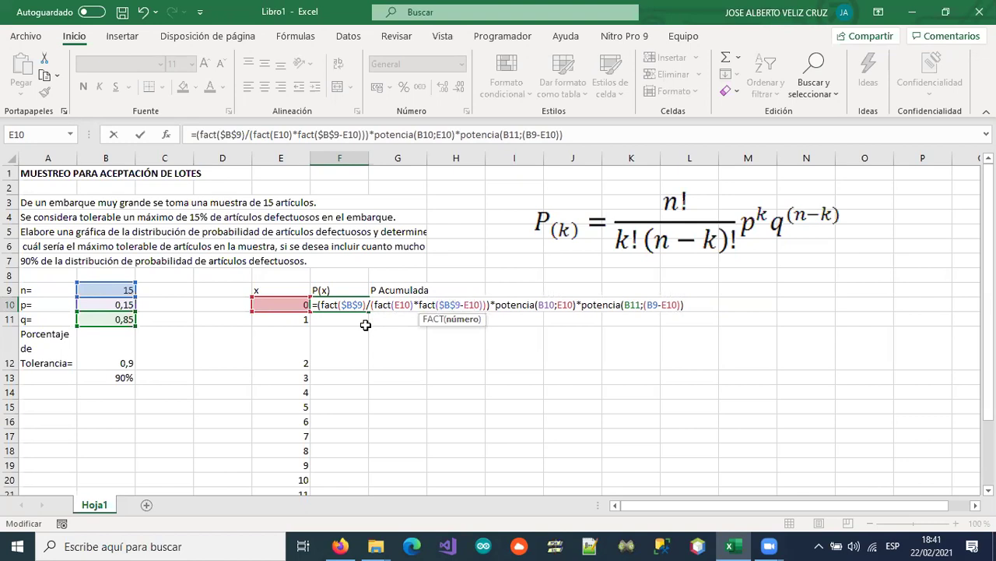
{"action": "key", "text": "Right"}
{"action": "key", "text": "Right"}
{"action": "key", "text": "Right"}
{"action": "key", "text": "Right"}
{"action": "key", "text": "Right"}
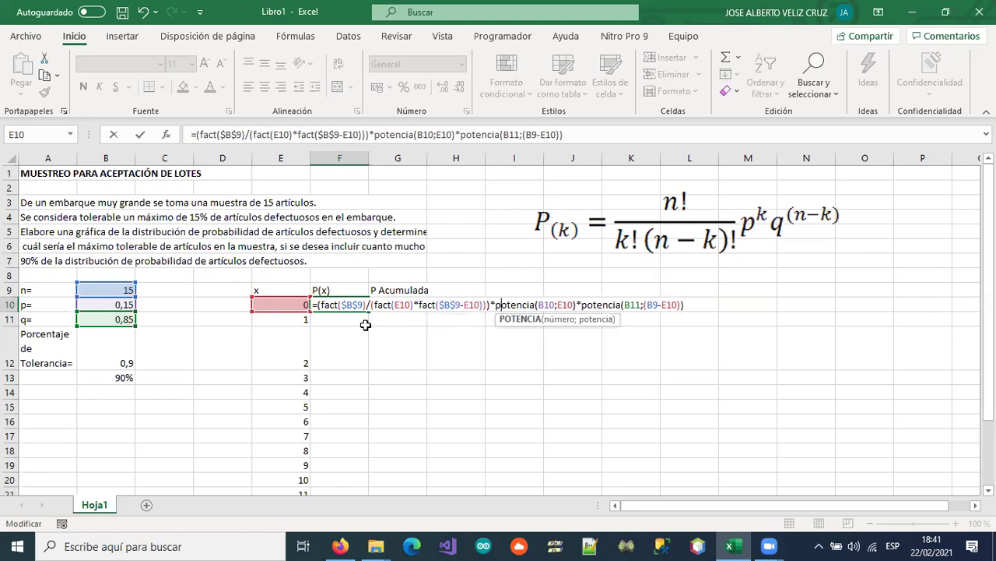
{"action": "key", "text": "Right"}
{"action": "key", "text": "Right"}
{"action": "key", "text": "Right"}
{"action": "key", "text": "Right"}
{"action": "key", "text": "Right"}
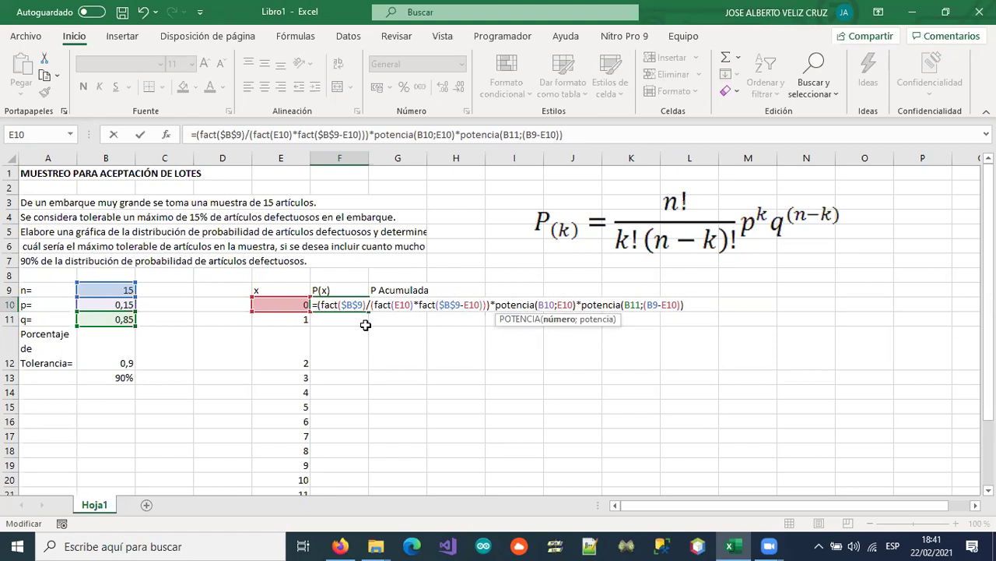
{"action": "type", "text": "$"}
{"action": "key", "text": "Right"}
{"action": "type", "text": "$"}
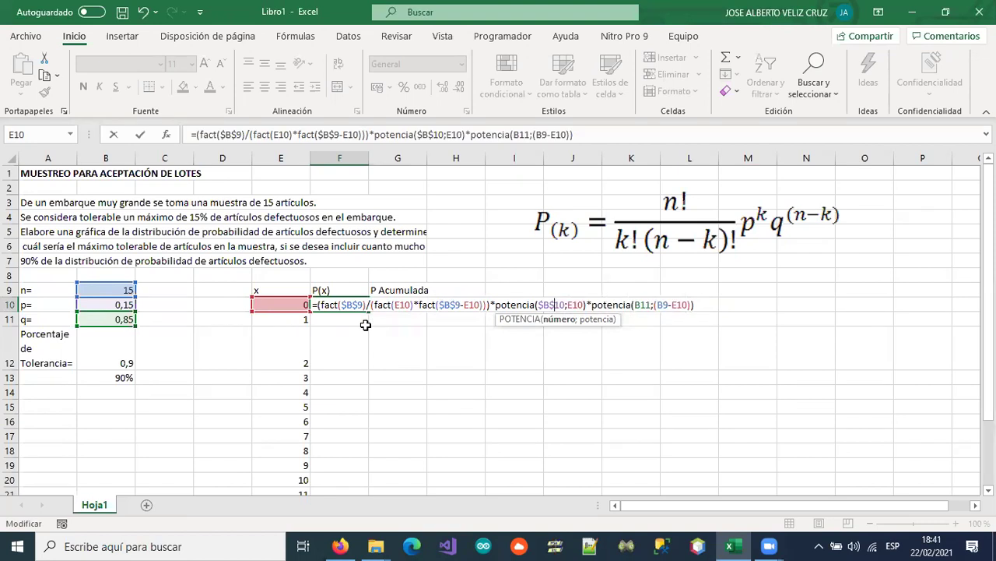
Make the q reference in the second potencia function absolute as $B$11.
{"action": "key", "text": "Right"}
{"action": "key", "text": "Right"}
{"action": "key", "text": "Right"}
{"action": "key", "text": "Right"}
{"action": "key", "text": "Right"}
{"action": "key", "text": "Right"}
{"action": "key", "text": "Right"}
{"action": "key", "text": "Right"}
{"action": "key", "text": "Right"}
{"action": "key", "text": "Right"}
{"action": "key", "text": "Right"}
{"action": "key", "text": "Right"}
{"action": "key", "text": "Right"}
{"action": "key", "text": "Right"}
{"action": "key", "text": "Right"}
{"action": "key", "text": "Right"}
{"action": "key", "text": "Right"}
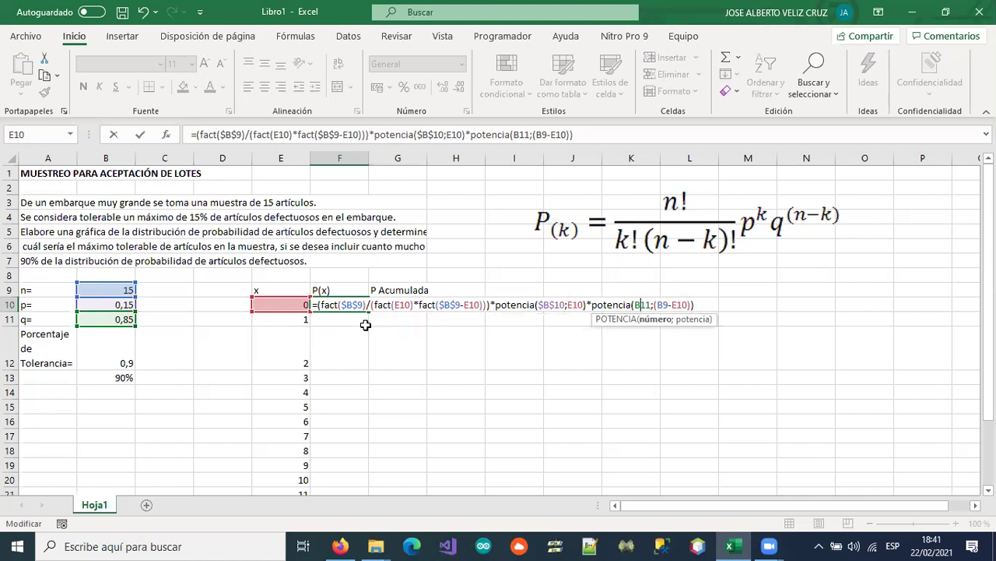
{"action": "type", "text": "$"}
{"action": "key", "text": "Right"}
{"action": "type", "text": "$"}
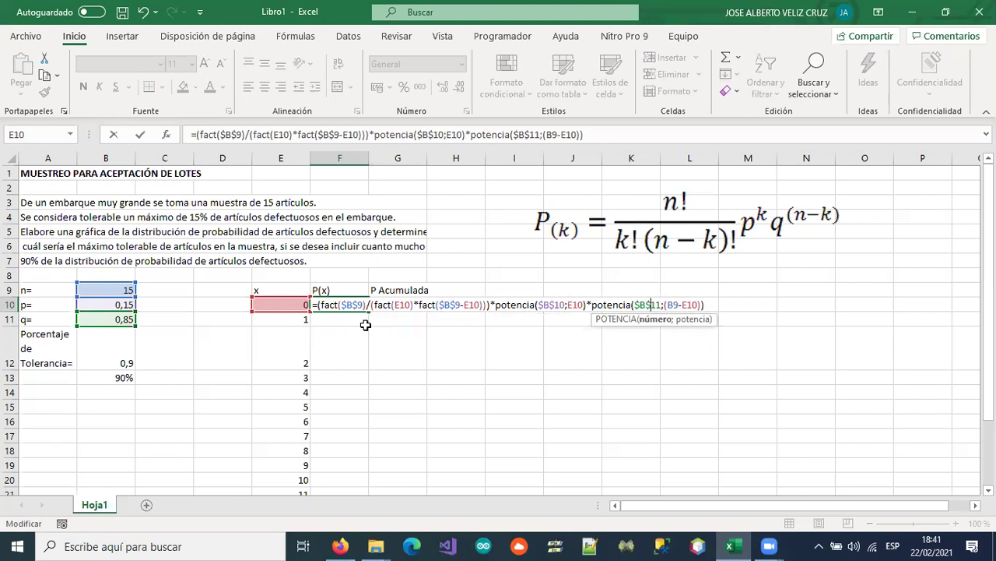
Make the n reference in the exponent of q absolute as $B$9 and enter the completed formula in F10.
{"action": "key", "text": "Right"}
{"action": "key", "text": "Right"}
{"action": "key", "text": "Right"}
{"action": "key", "text": "Right"}
{"action": "type", "text": "$"}
{"action": "key", "text": "Right"}
{"action": "type", "text": "$"}
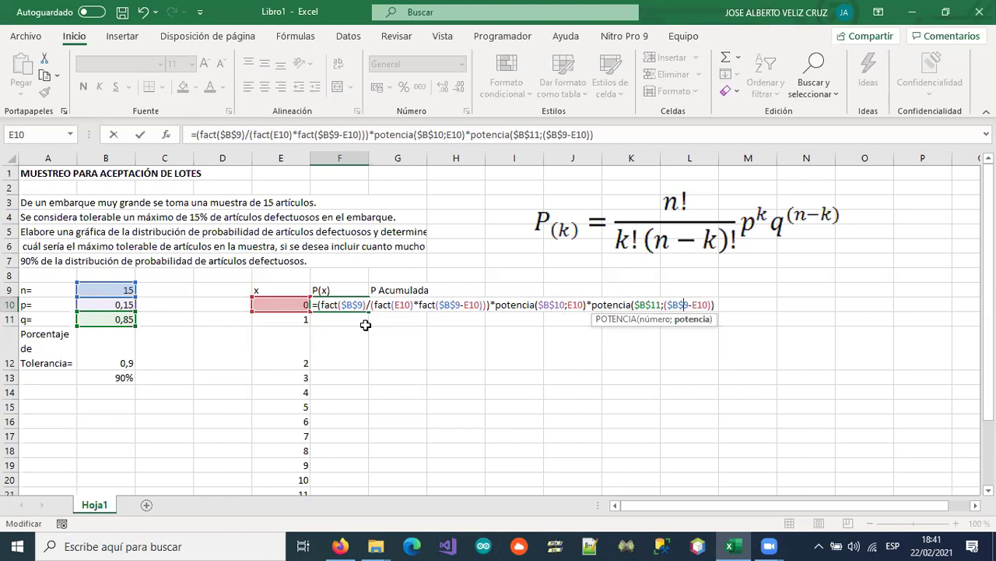
{"action": "key", "text": "Return"}
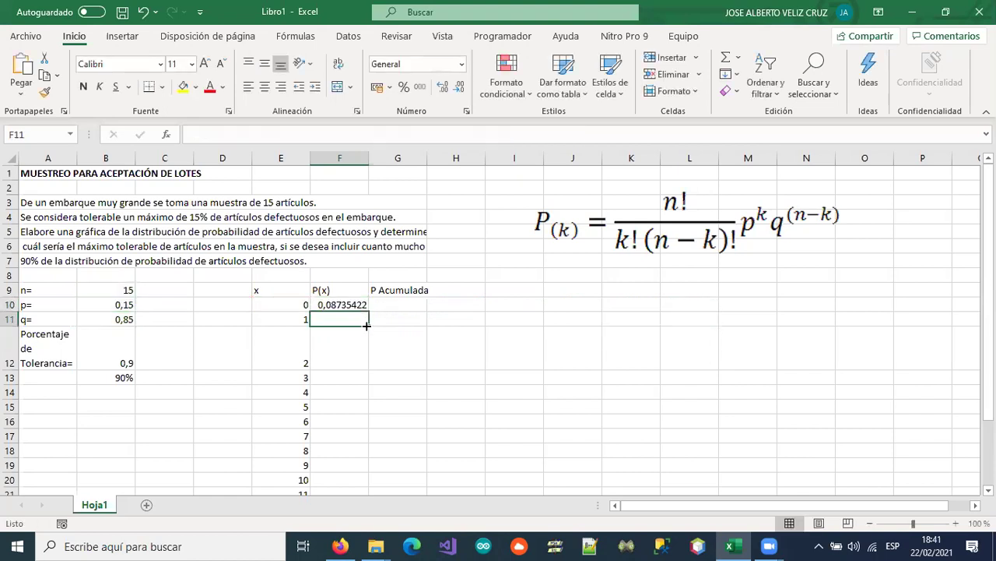
Fill the P(x) formula from F10 down through F25 and select the probabilities in F17:F25.
{"action": "key", "text": "Up"}
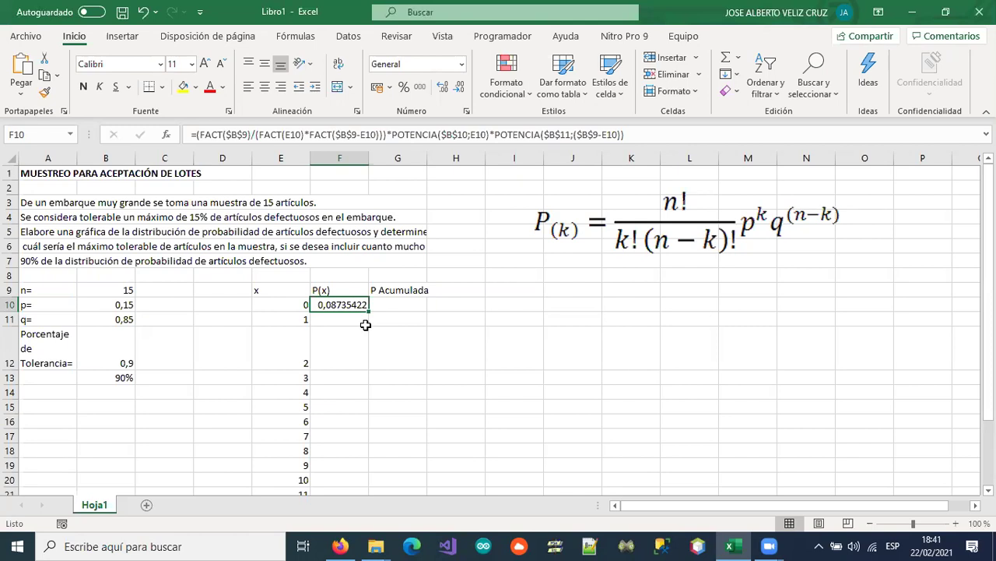
{"action": "key", "text": "shift+Down"}
{"action": "key", "text": "shift+Down"}
{"action": "key", "text": "shift+Down"}
{"action": "key", "text": "shift+Down"}
{"action": "key", "text": "shift+Down"}
{"action": "key", "text": "shift+Down"}
{"action": "key", "text": "shift+Down"}
{"action": "key", "text": "shift+Down"}
{"action": "key", "text": "shift+Down"}
{"action": "key", "text": "shift+Down"}
{"action": "key", "text": "shift+Down"}
{"action": "key", "text": "shift+Down"}
{"action": "key", "text": "shift+Down"}
{"action": "key", "text": "shift+Down"}
{"action": "key", "text": "shift+Down"}
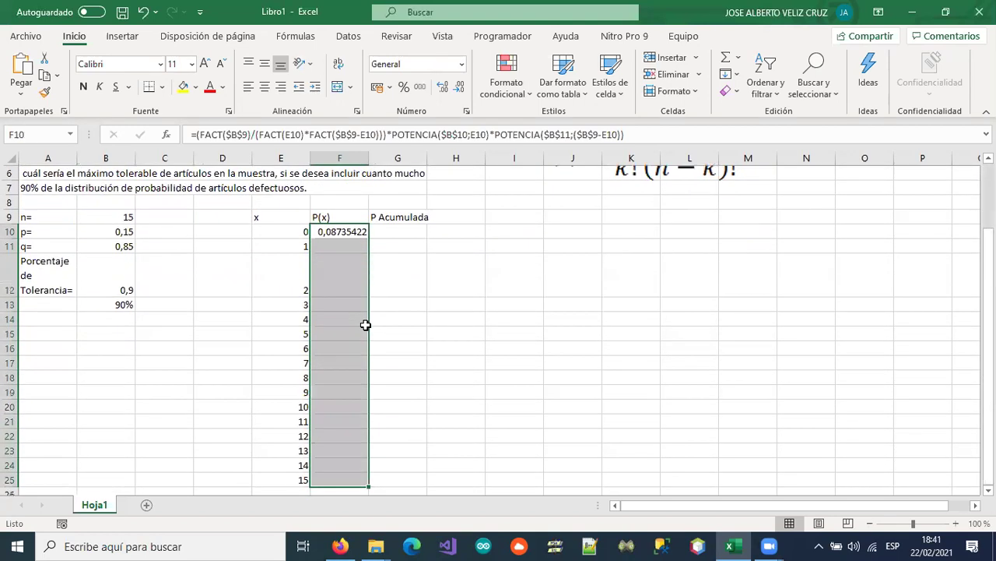
{"action": "key", "text": "ctrl+v"}
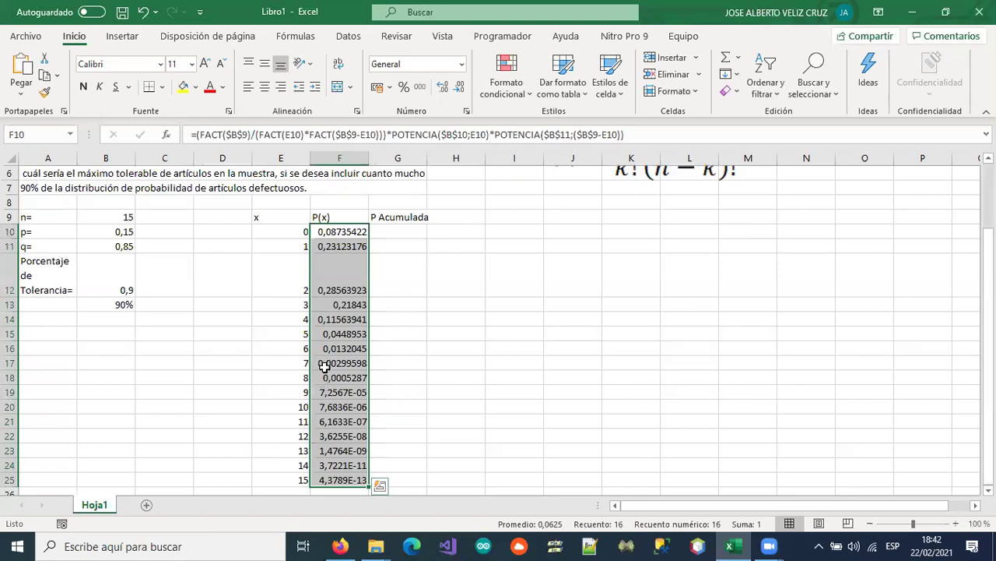
{"action": "left_click_drag", "start_coordinate": [322, 363], "coordinate": [319, 480]}
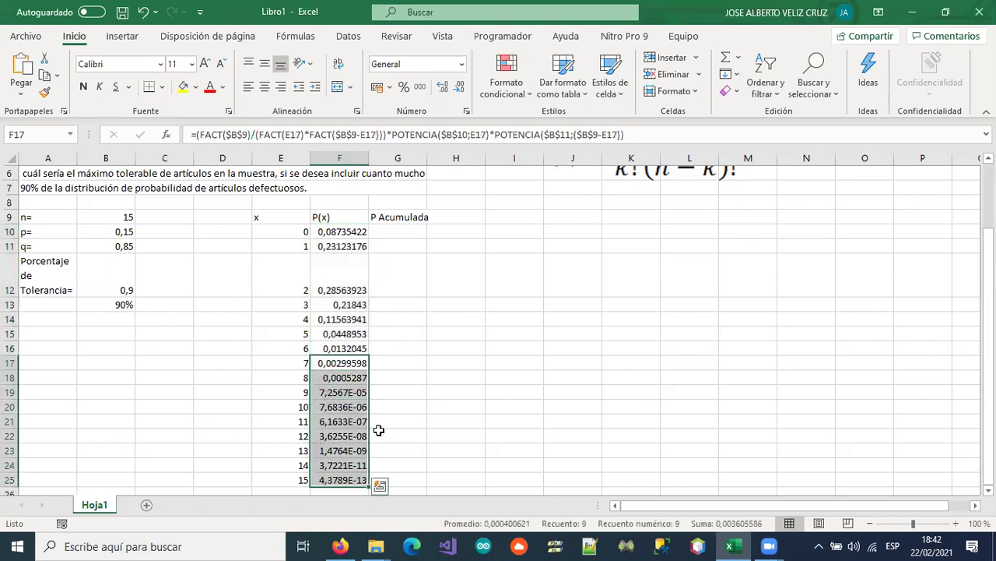
Start the P Acumulada column by entering =F10 in cell G10.
{"action": "left_click", "coordinate": [423, 365]}
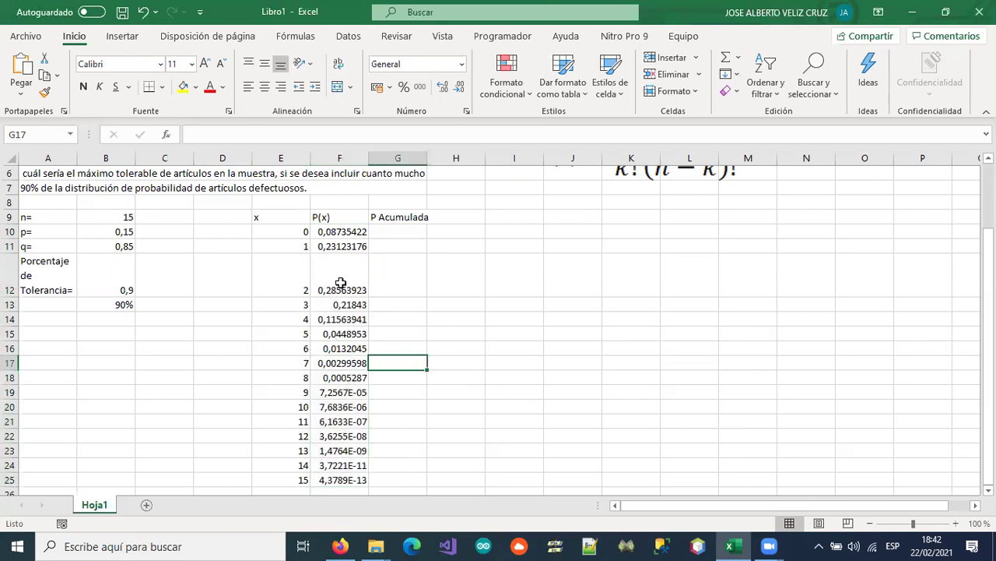
{"action": "left_click", "coordinate": [384, 233]}
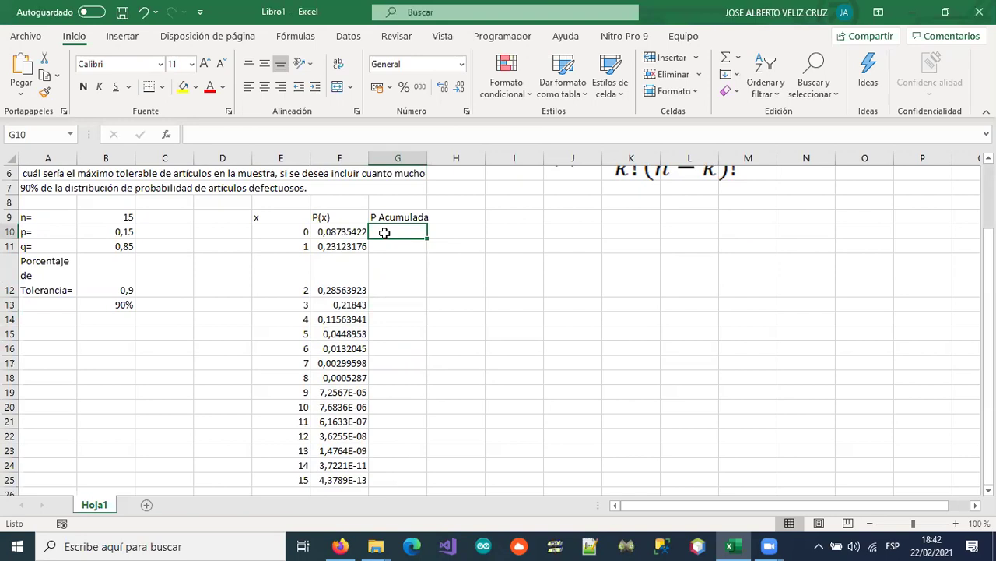
{"action": "key", "text": "ctrl+0"}
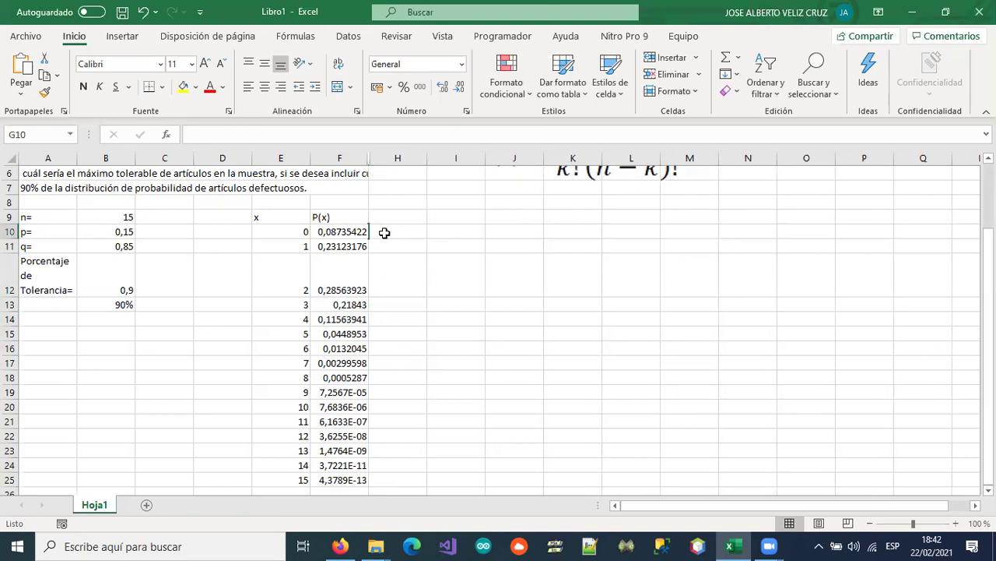
{"action": "key", "text": "ctrl+z"}
{"action": "type", "text": "="}
{"action": "key", "text": "Left"}
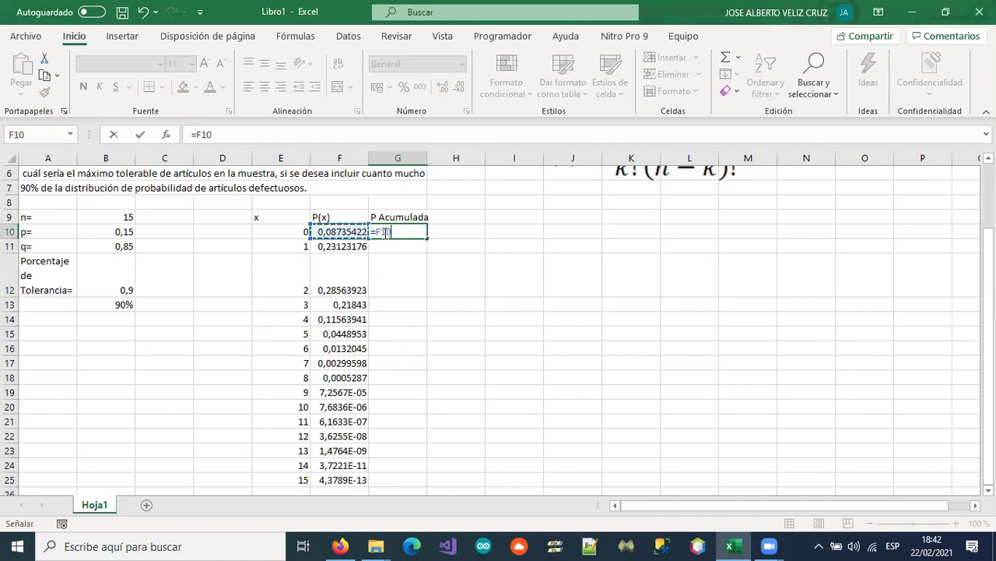
{"action": "key", "text": "ctrl+Return"}
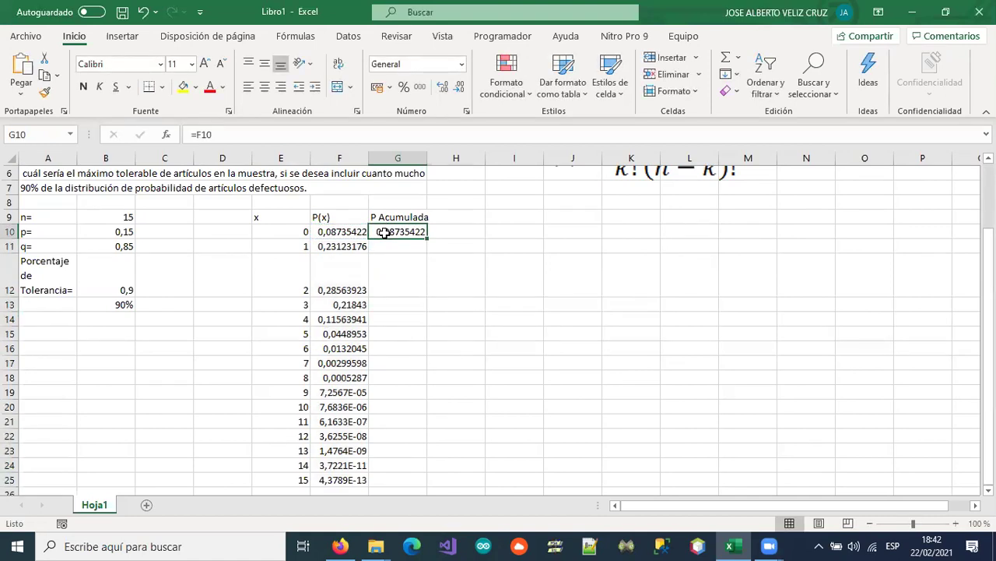
Enter the running-total formula =G10+F11 in cell G11.
{"action": "key", "text": "Down"}
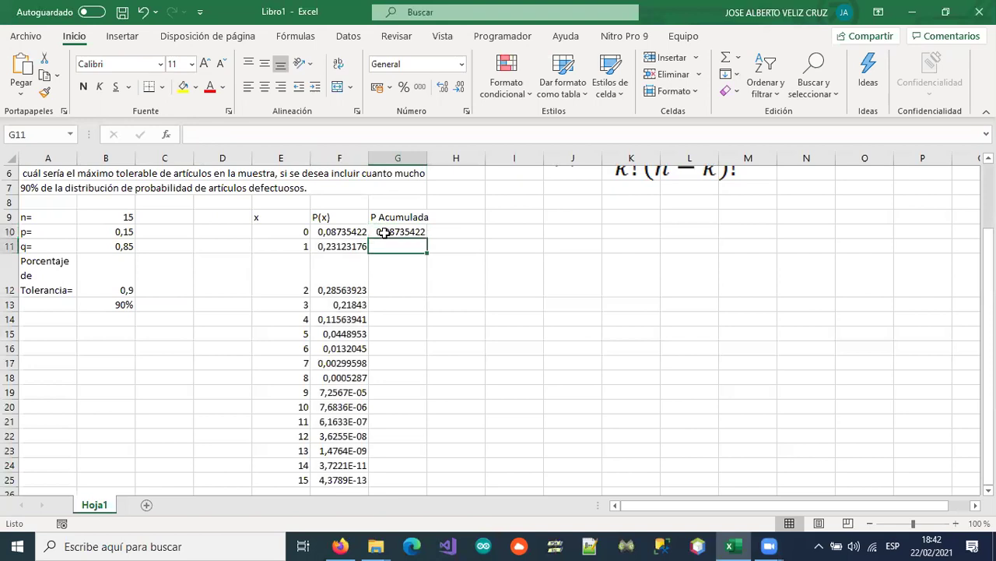
{"action": "type", "text": "="}
{"action": "left_click", "coordinate": [384, 232]}
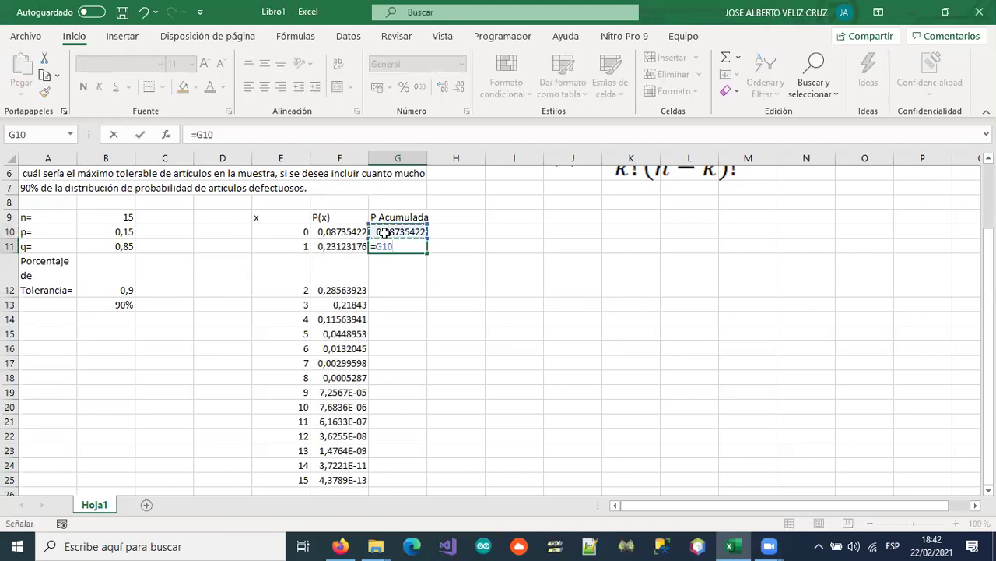
{"action": "key", "text": "Left"}
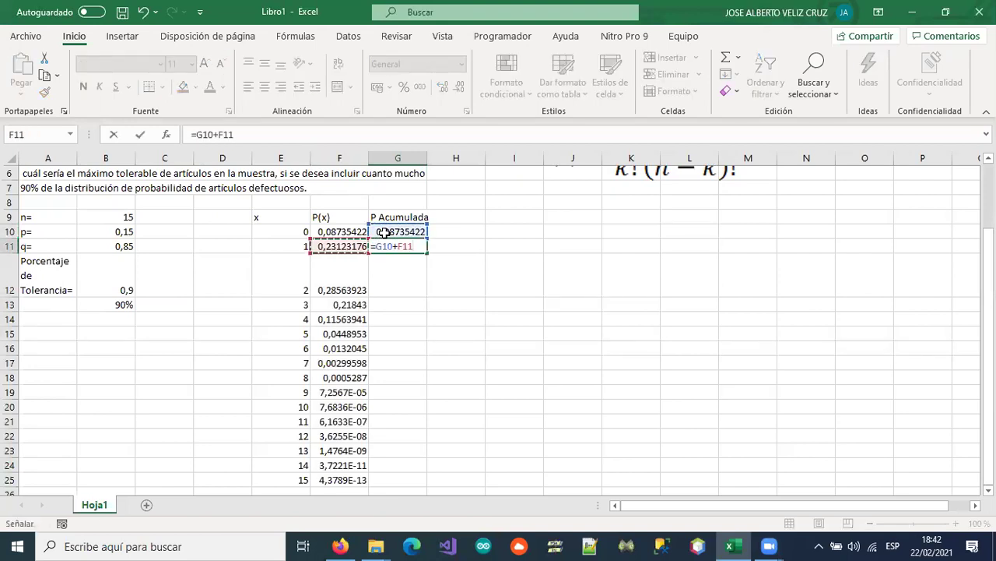
{"action": "key", "text": "Return"}
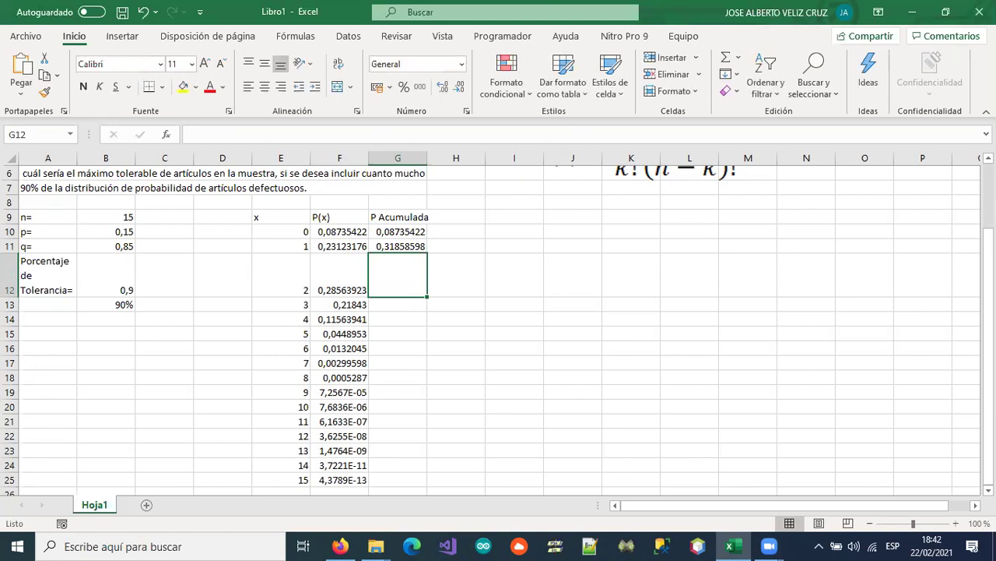
Fill the cumulative formula from G11 down through G25.
{"action": "left_click", "coordinate": [405, 253]}
{"action": "left_click_drag", "start_coordinate": [404, 255], "coordinate": [381, 479]}
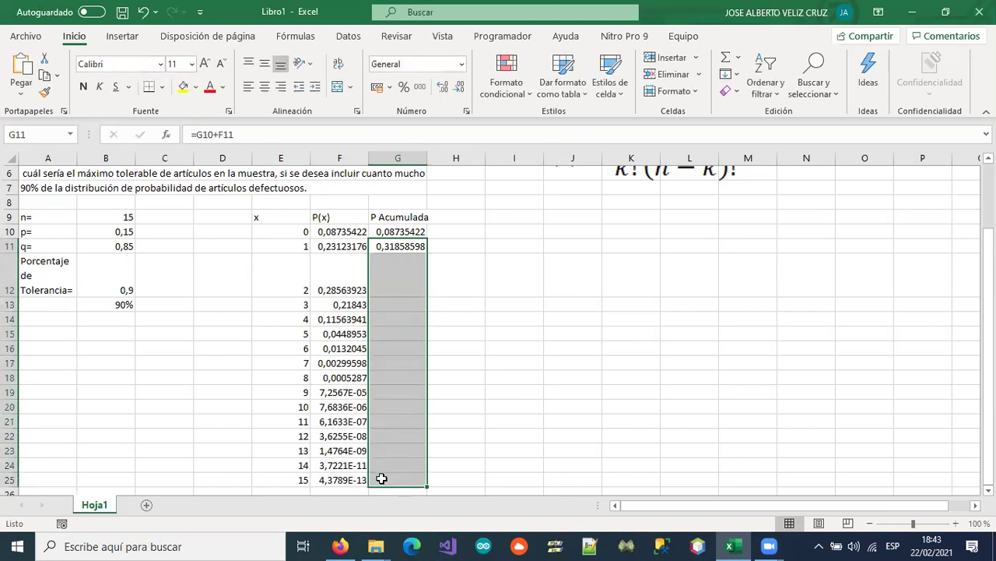
{"action": "key", "text": "ctrl+v"}
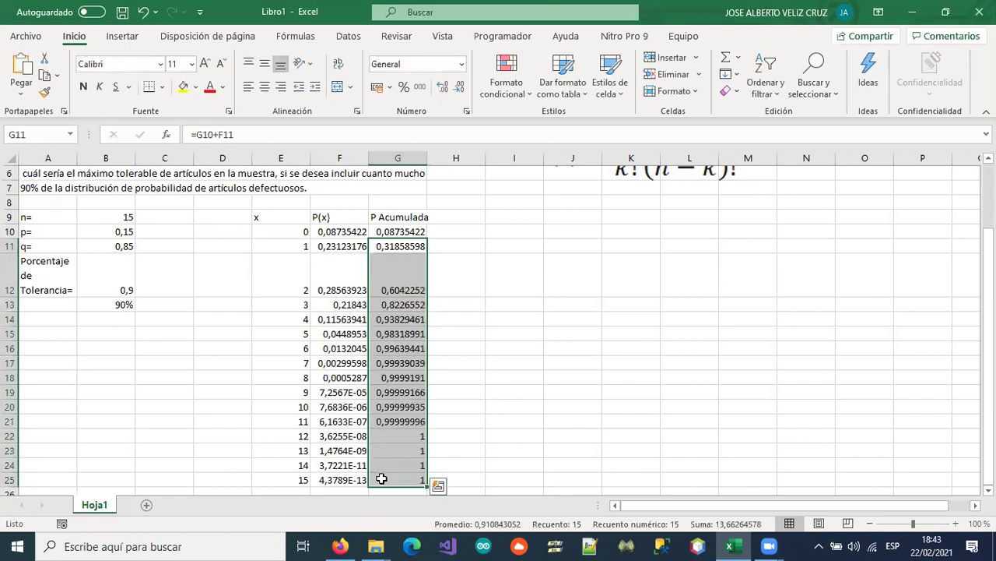
{"action": "left_click", "coordinate": [408, 437]}
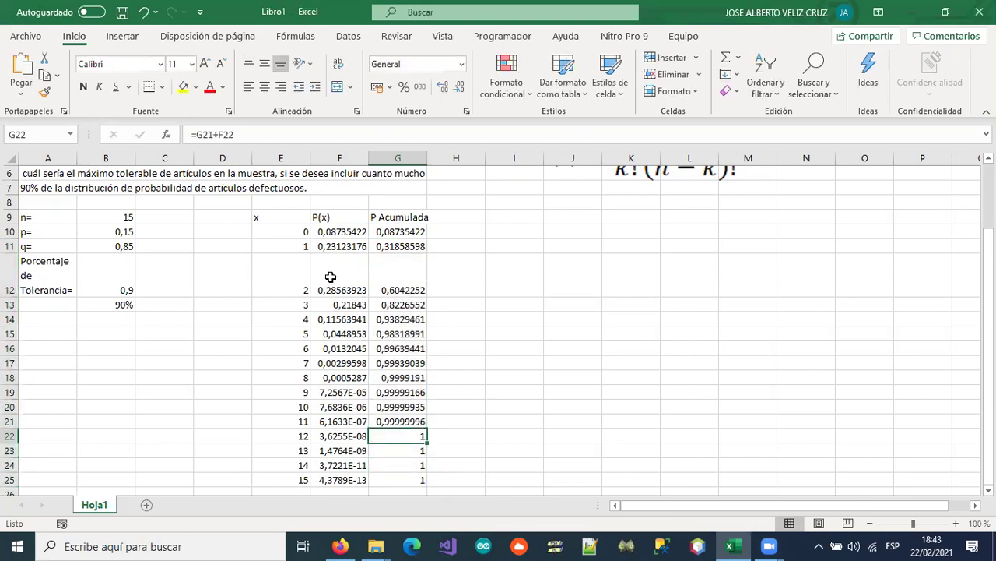
Apply all borders to the probability table in E9:G25.
{"action": "left_click_drag", "start_coordinate": [278, 220], "coordinate": [390, 475]}
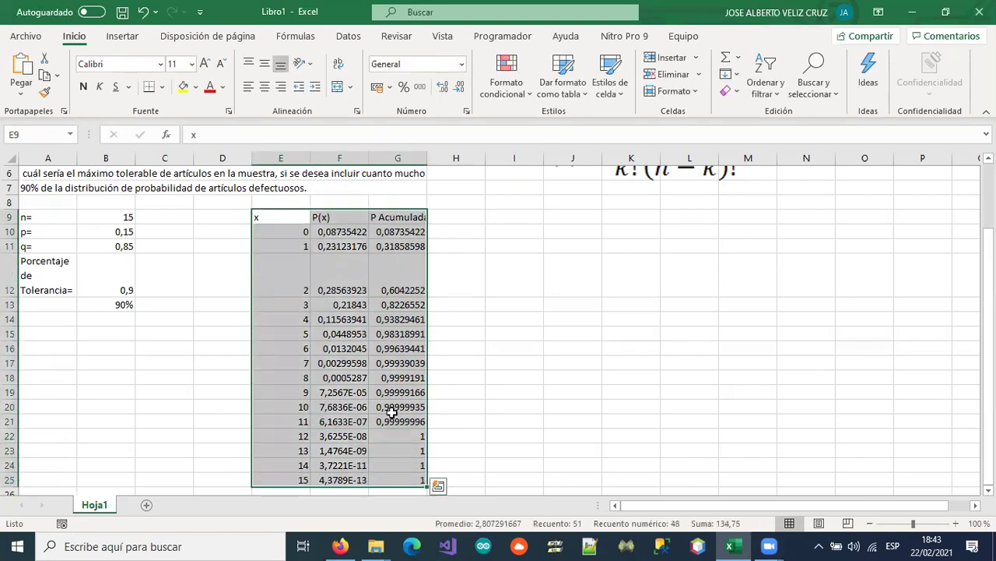
{"action": "left_click", "coordinate": [149, 86]}
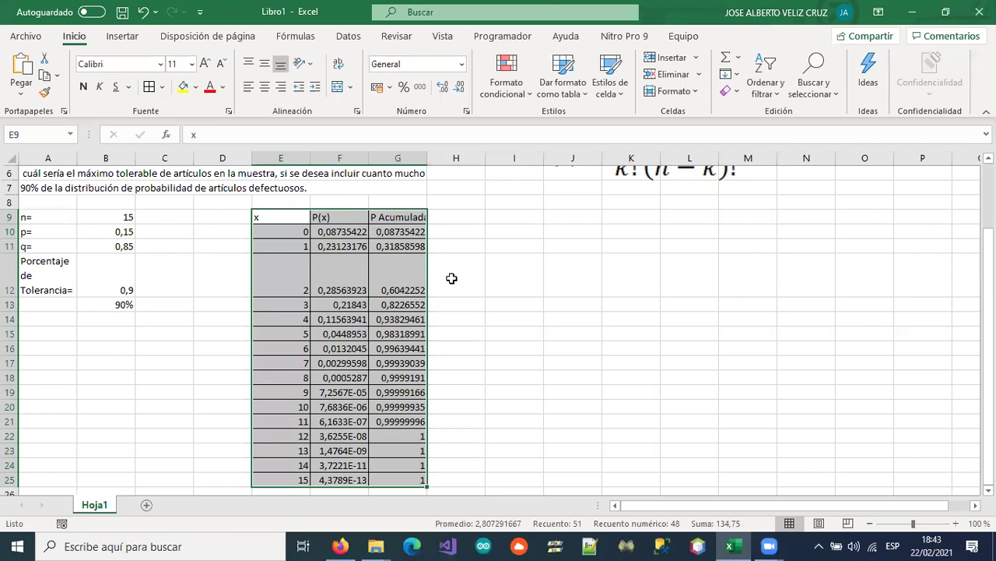
{"action": "left_click", "coordinate": [510, 284]}
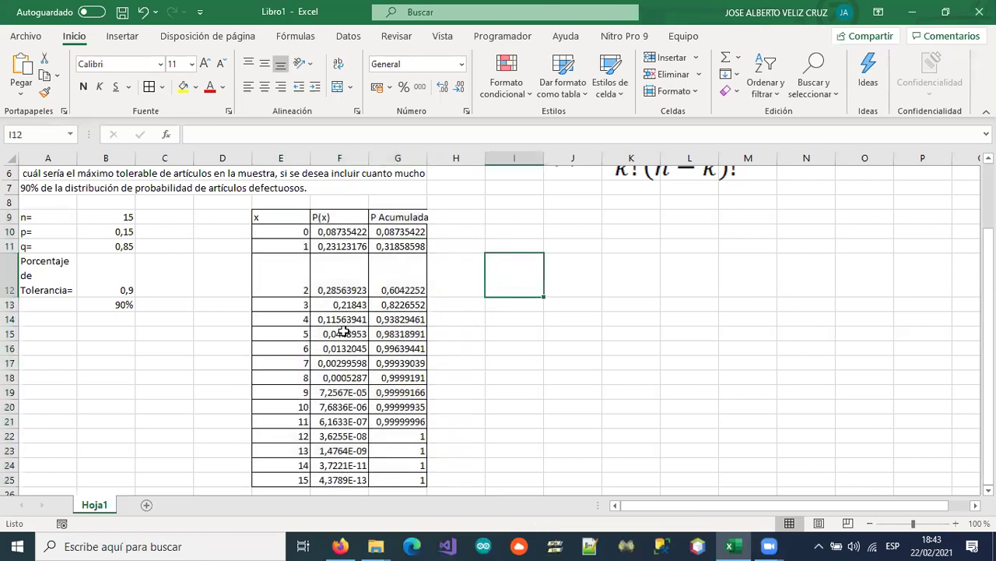
{"action": "left_click_drag", "start_coordinate": [286, 406], "coordinate": [385, 450]}
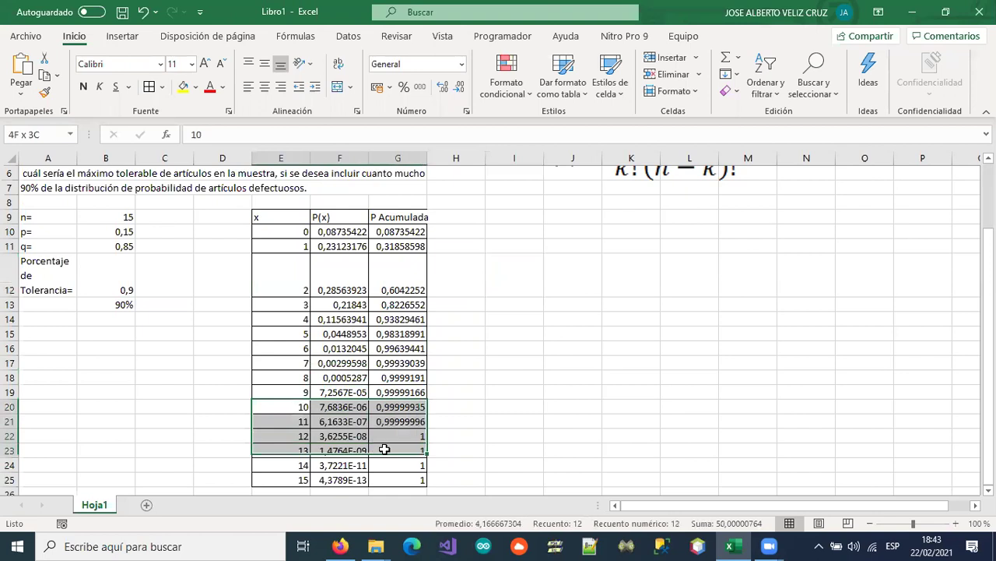
{"action": "left_click", "coordinate": [289, 380]}
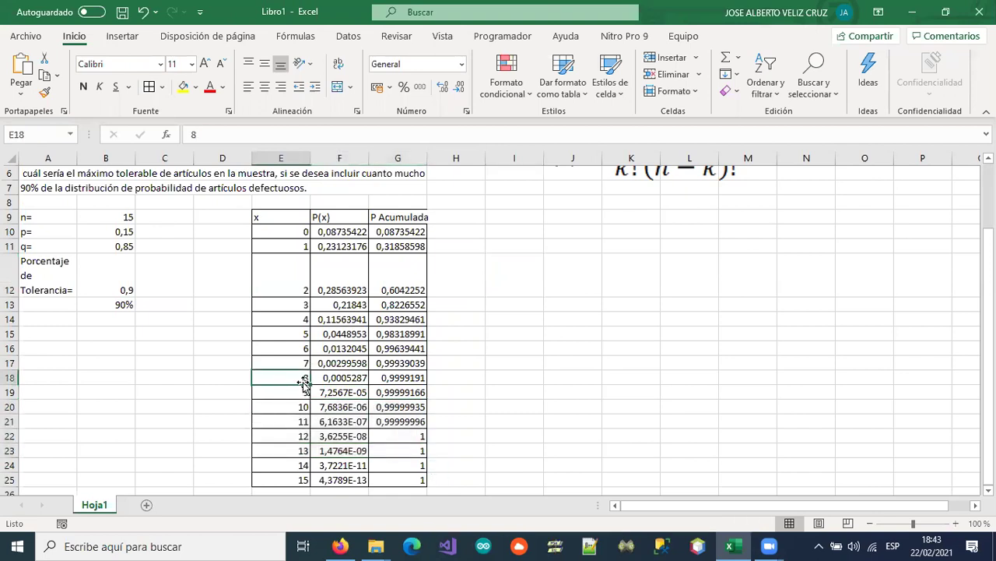
{"action": "left_click_drag", "start_coordinate": [295, 380], "coordinate": [391, 481]}
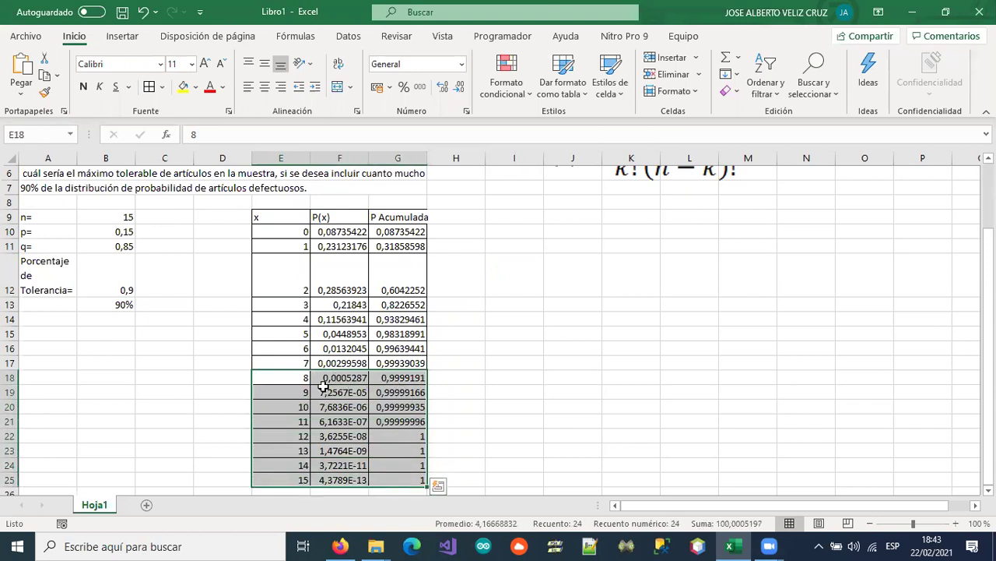
{"action": "left_click_drag", "start_coordinate": [288, 364], "coordinate": [379, 467]}
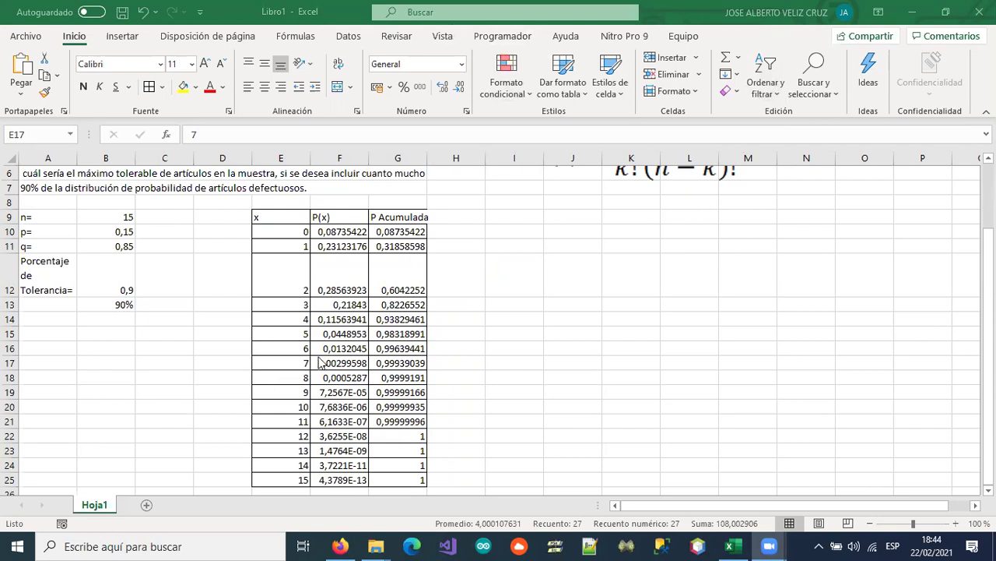
Center the contents of the table E9:G25 and make its header row bold.
{"action": "left_click_drag", "start_coordinate": [269, 217], "coordinate": [374, 476]}
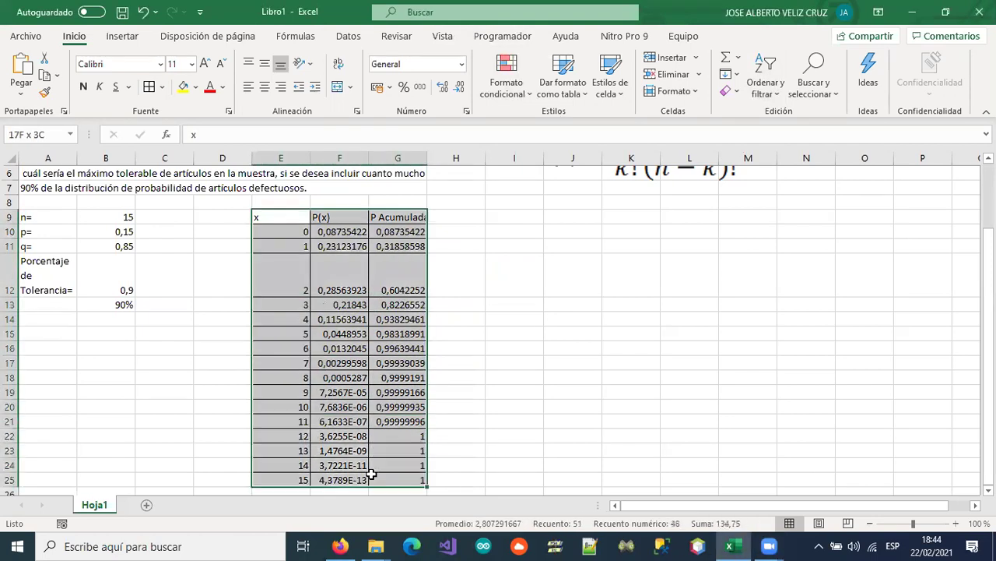
{"action": "left_click", "coordinate": [269, 88]}
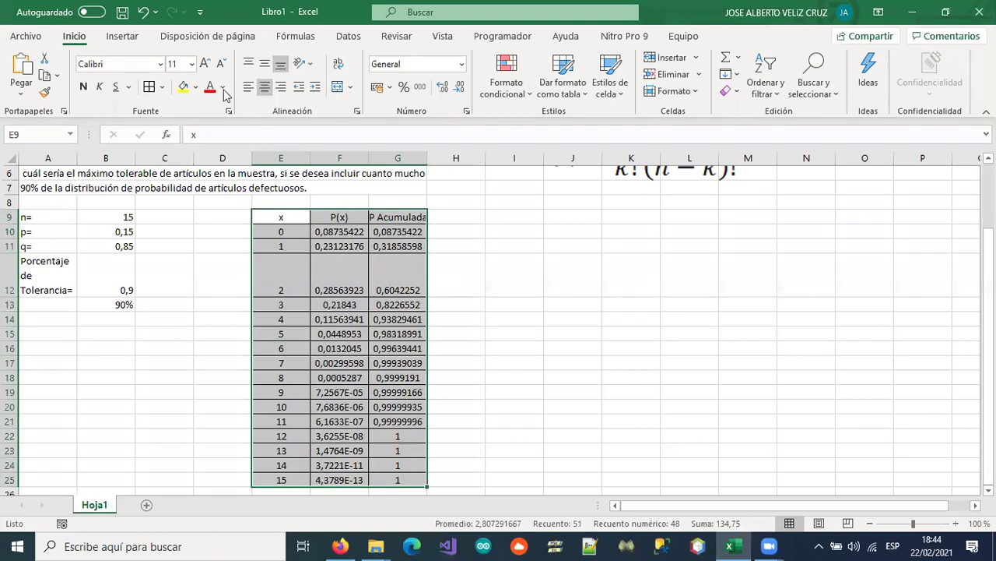
{"action": "key", "text": "ctrl+shift+Up"}
{"action": "left_click", "coordinate": [84, 86]}
{"action": "left_click", "coordinate": [534, 320]}
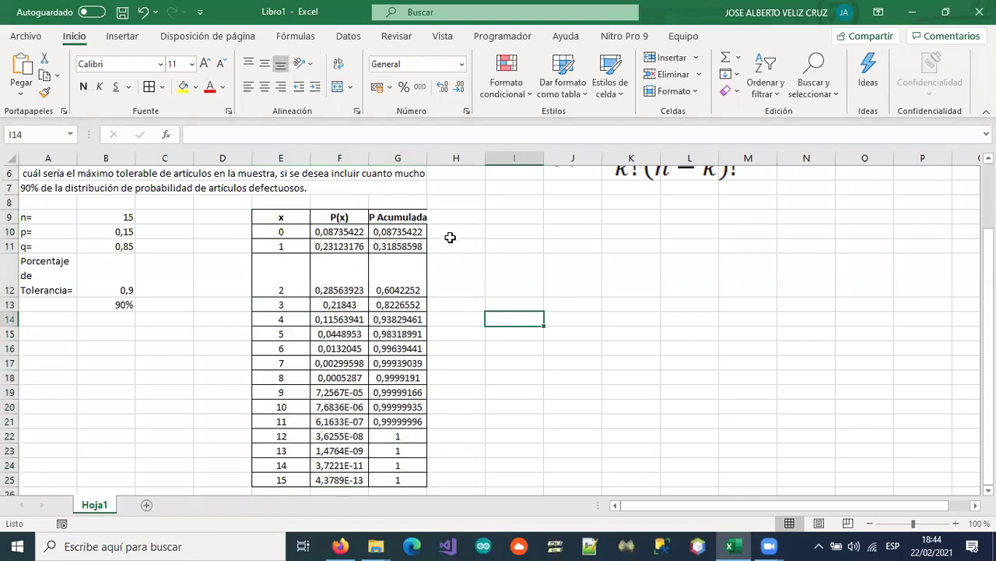
Add the headers % in H9 and % Acumulado in I9, and fit column I's width to its header.
{"action": "left_click", "coordinate": [471, 220]}
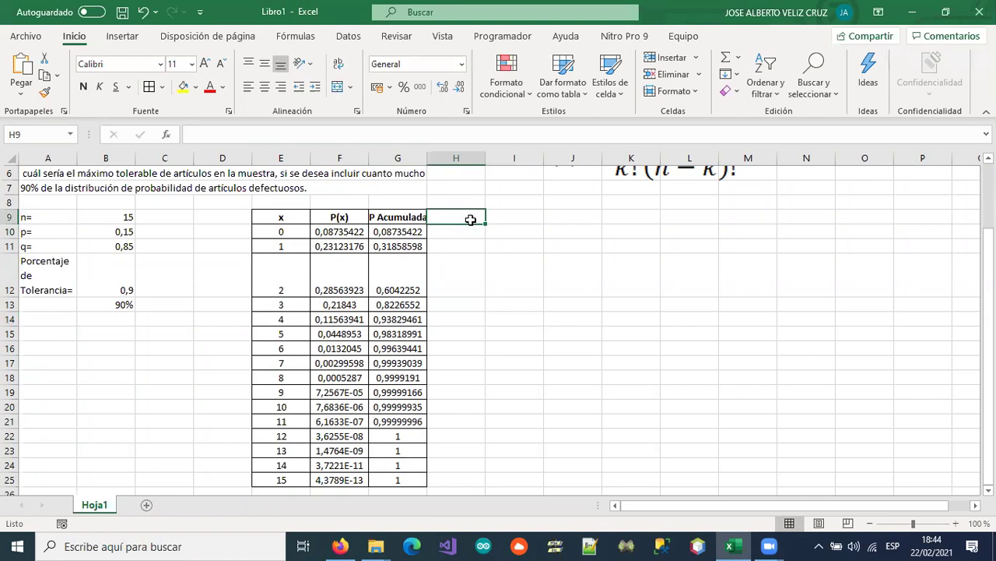
{"action": "type", "text": "%"}
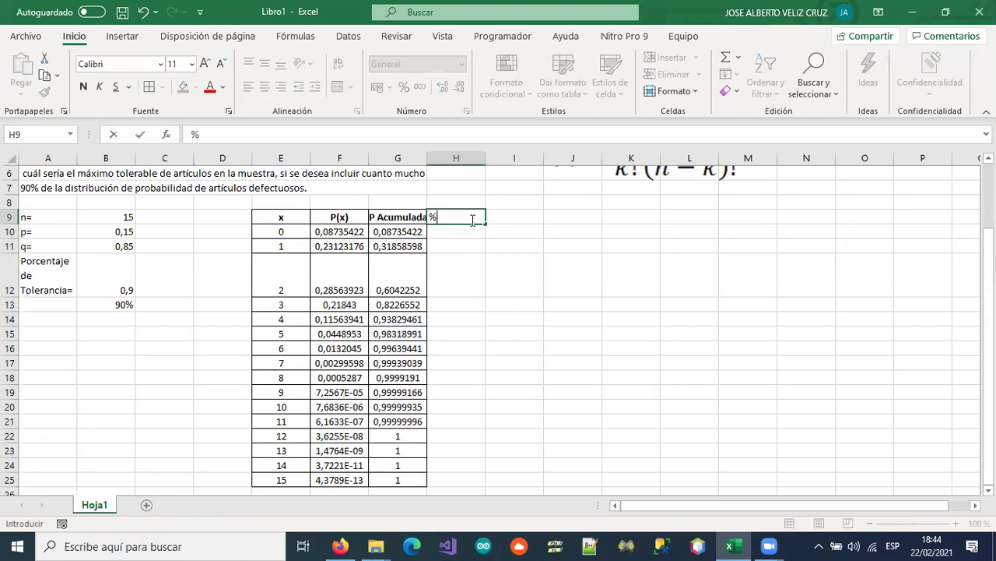
{"action": "key", "text": "Tab"}
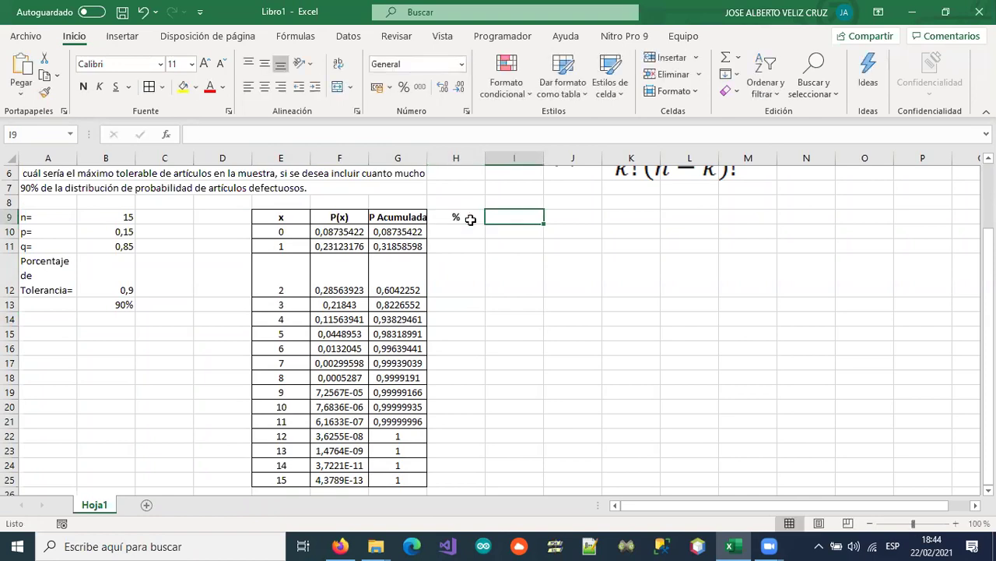
{"action": "type", "text": "% Acumulado"}
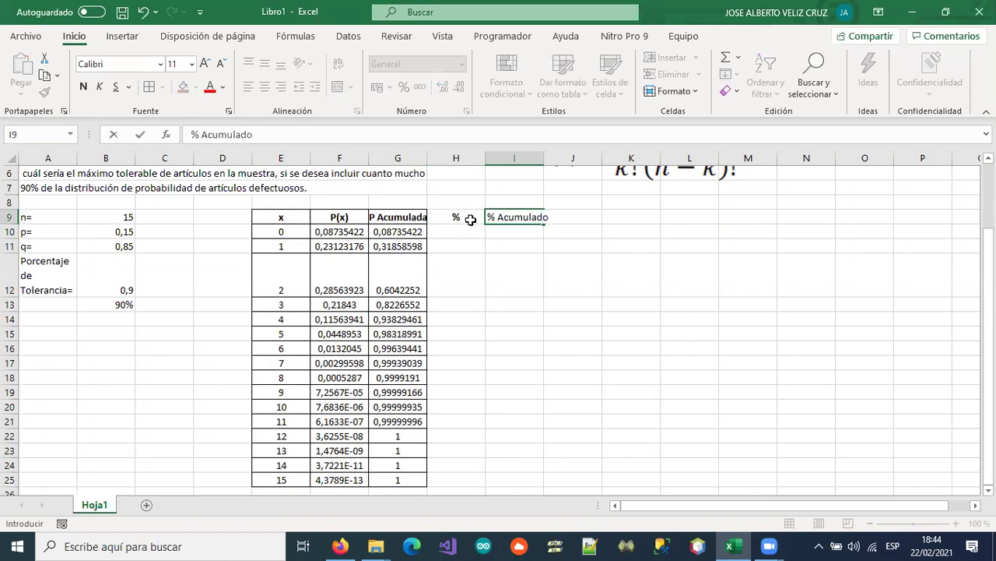
{"action": "key", "text": "Return"}
{"action": "key", "text": "Up"}
{"action": "key", "text": "Right"}
{"action": "key", "text": "ctrl+n"}
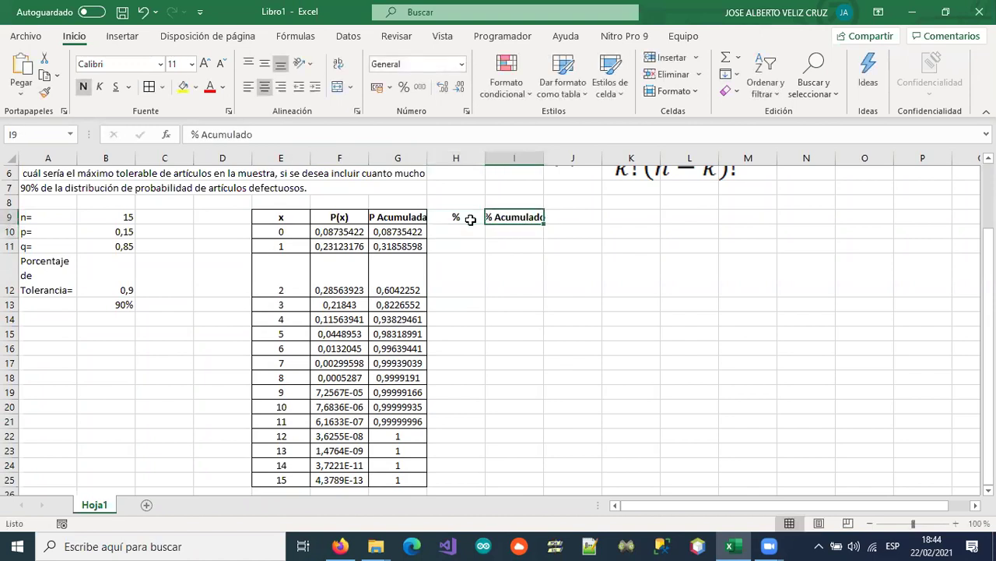
{"action": "double_click", "coordinate": [544, 158]}
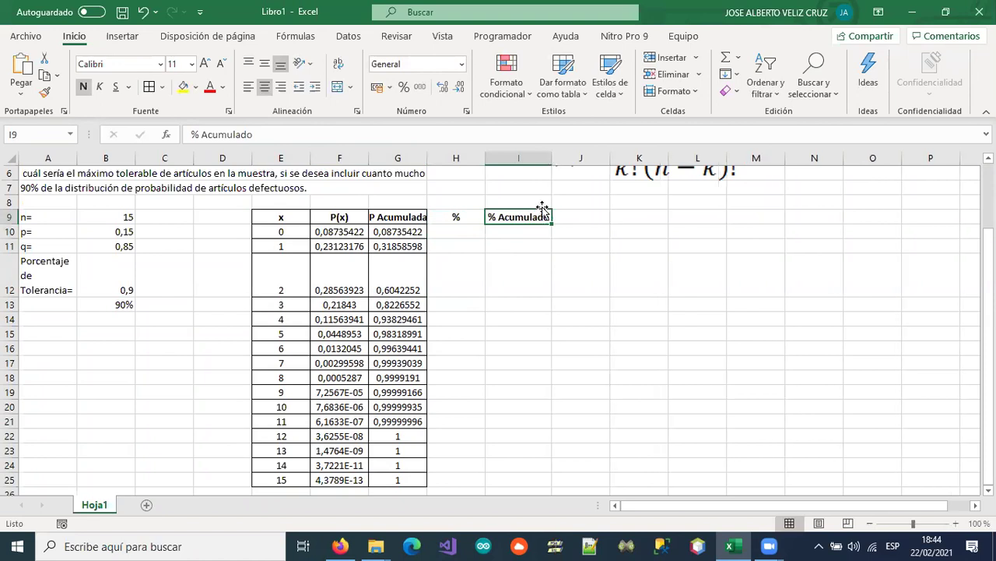
Enter =F10*100 in H10 and fill it down through H25.
{"action": "left_click", "coordinate": [458, 231]}
{"action": "type", "text": "="}
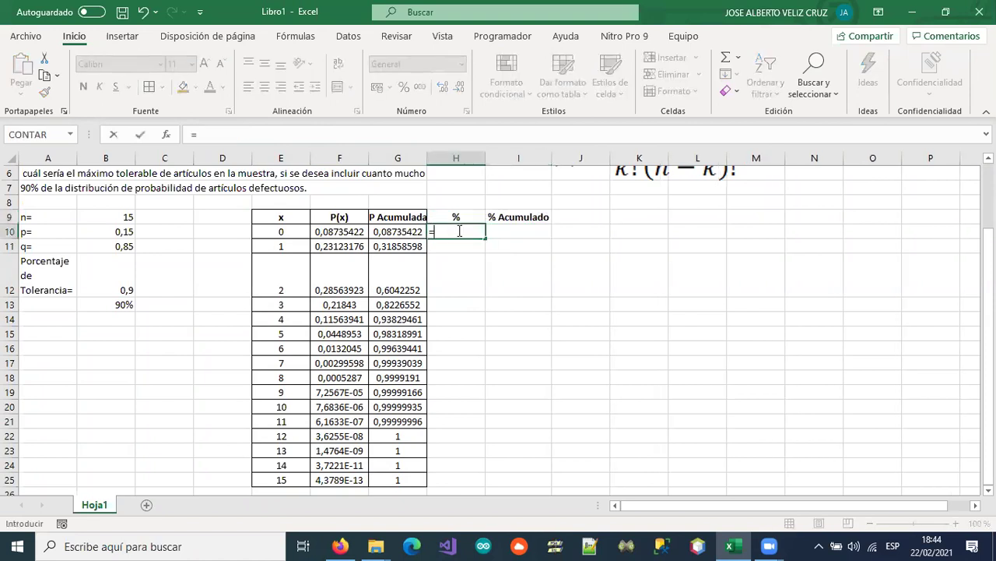
{"action": "left_click", "coordinate": [336, 227]}
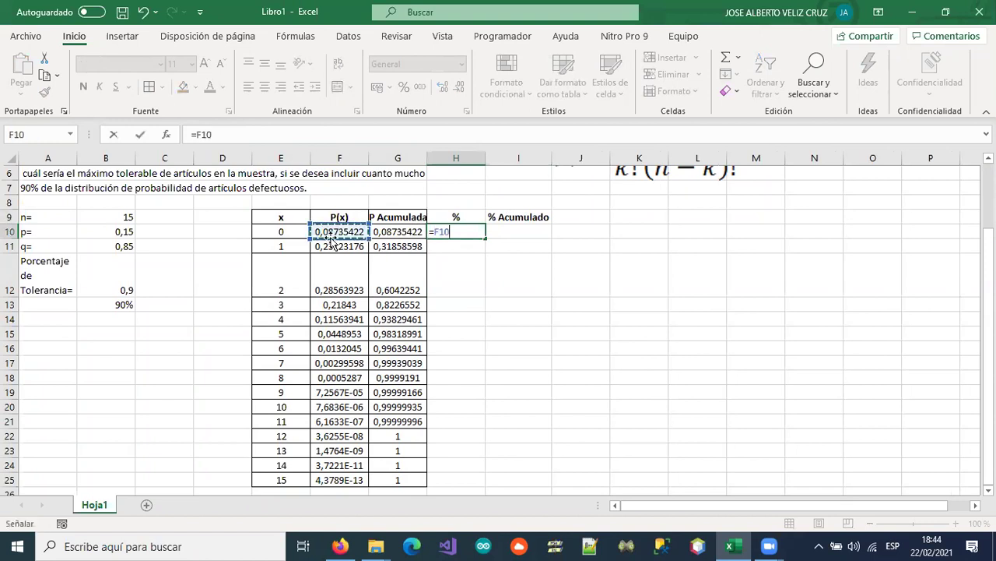
{"action": "type", "text": "*100"}
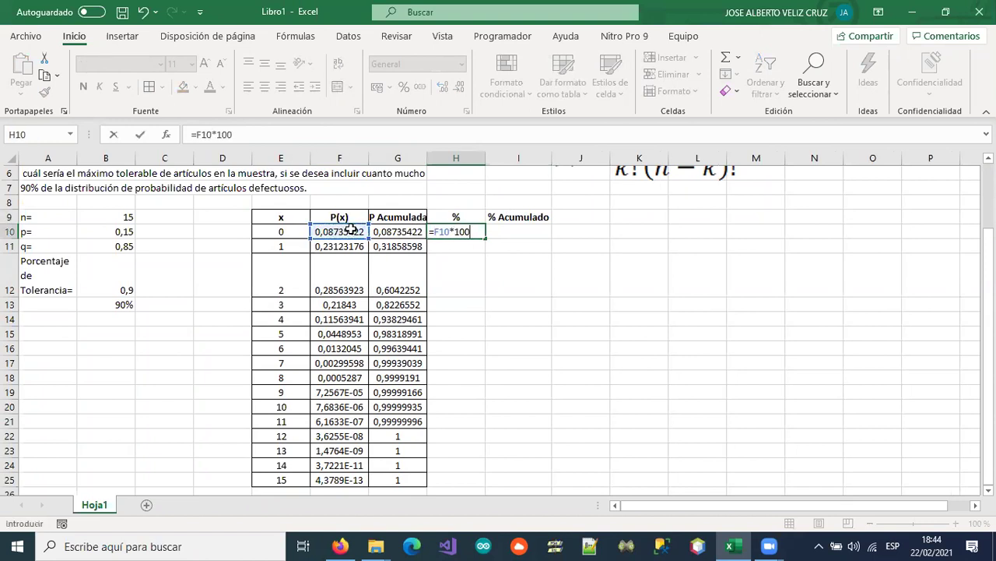
{"action": "key", "text": "Return"}
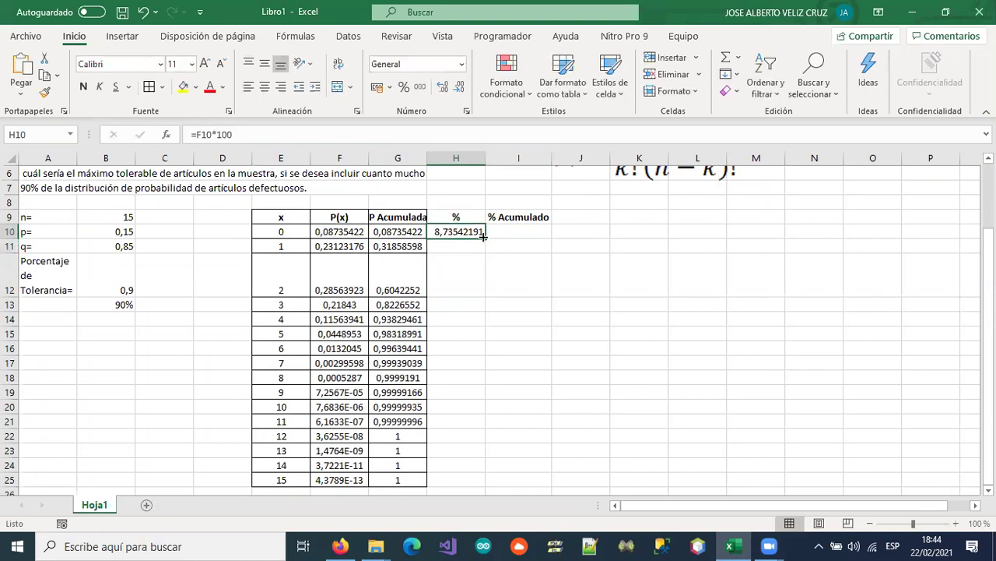
{"action": "left_click_drag", "start_coordinate": [485, 238], "coordinate": [476, 487]}
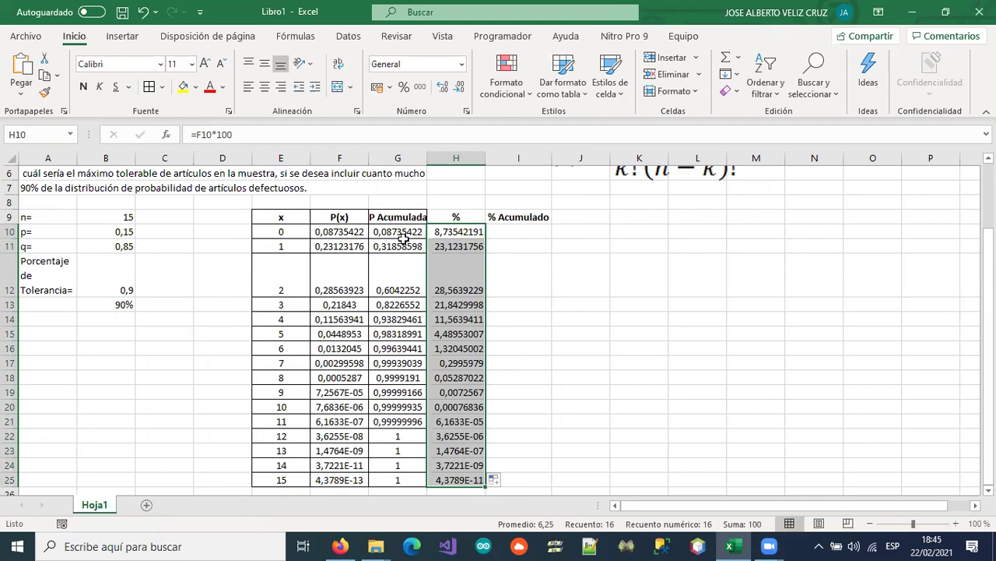
Copy the percentage formulas in H10:H25 into the % Acumulado column, I10:I25.
{"action": "key", "text": "ctrl+c"}
{"action": "left_click", "coordinate": [513, 228]}
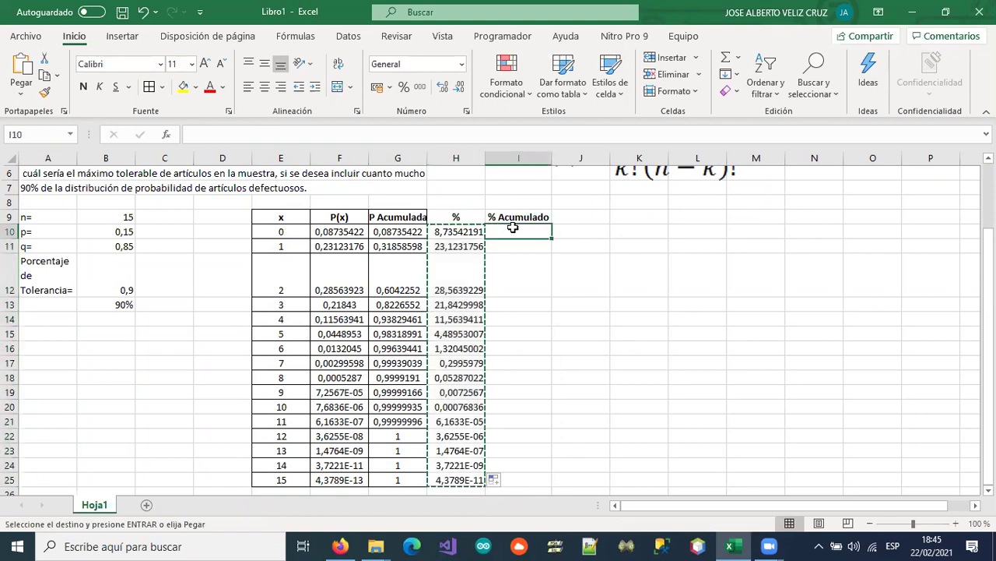
{"action": "key", "text": "ctrl+v"}
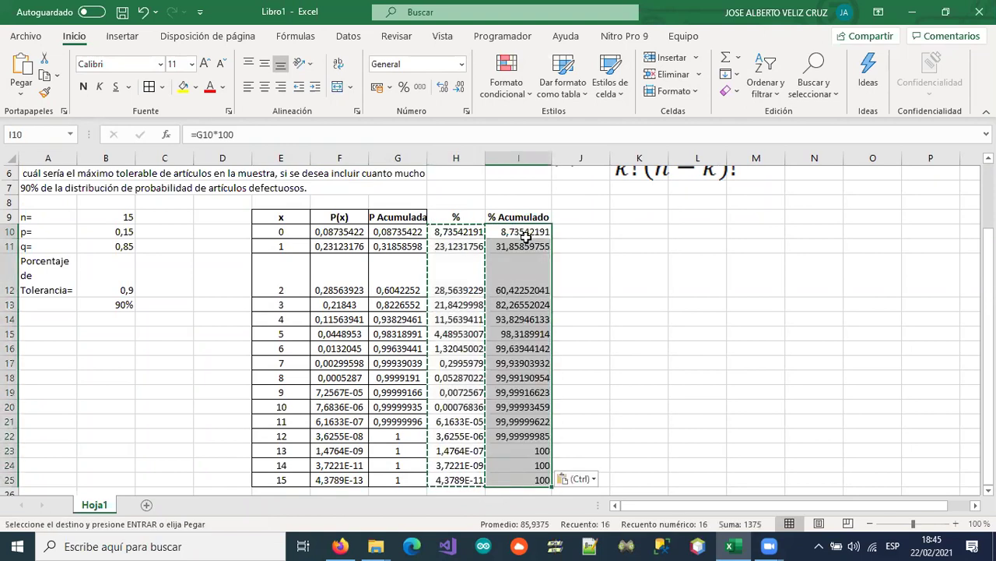
Apply borders to all cells of the probability table E9:I25, including the two percentage columns.
{"action": "left_click", "coordinate": [638, 294]}
{"action": "left_click_drag", "start_coordinate": [281, 218], "coordinate": [517, 478]}
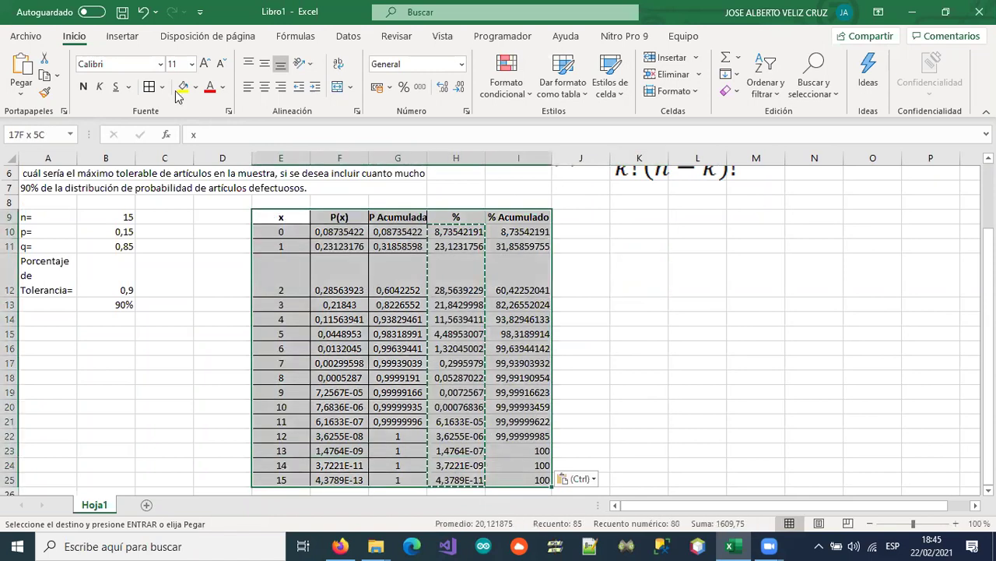
{"action": "left_click", "coordinate": [149, 87]}
{"action": "left_click", "coordinate": [536, 305]}
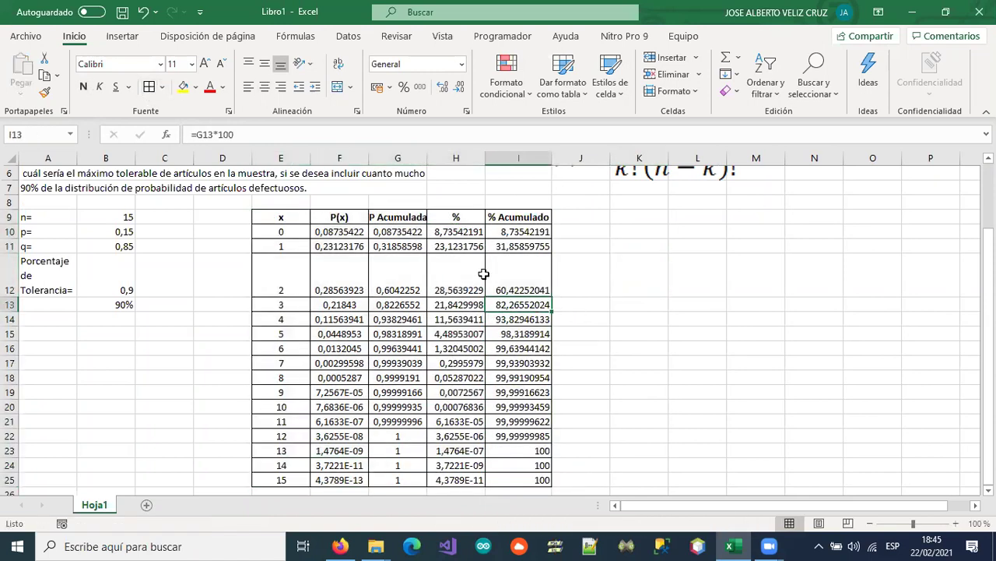
{"action": "left_click_drag", "start_coordinate": [461, 232], "coordinate": [467, 479]}
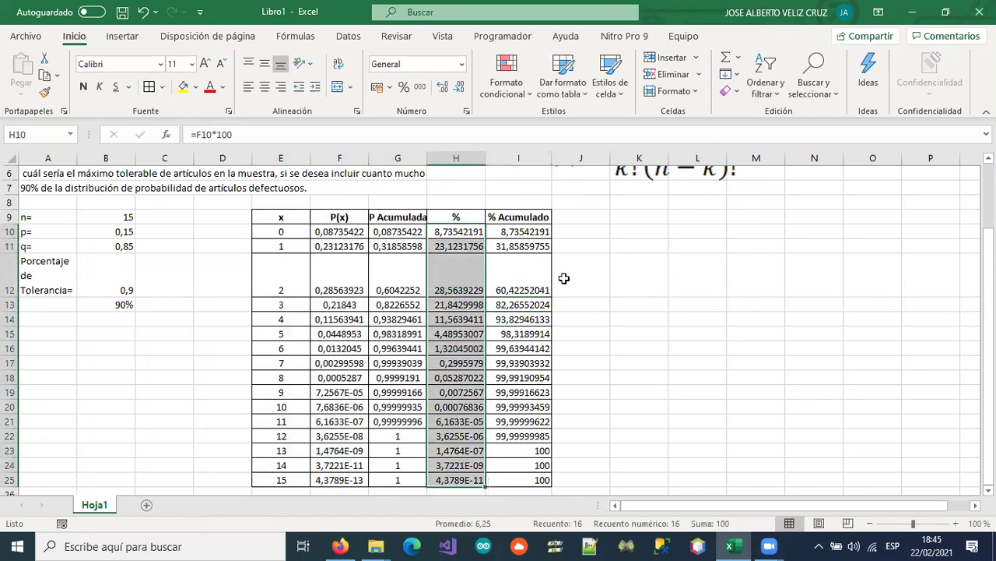
{"action": "left_click_drag", "start_coordinate": [540, 232], "coordinate": [526, 481]}
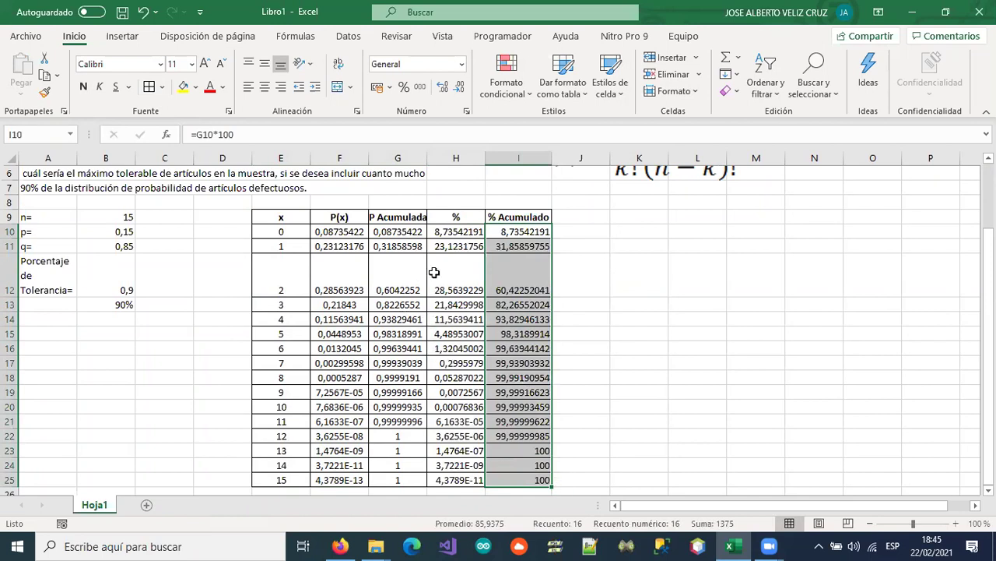
{"action": "left_click_drag", "start_coordinate": [397, 232], "coordinate": [393, 480]}
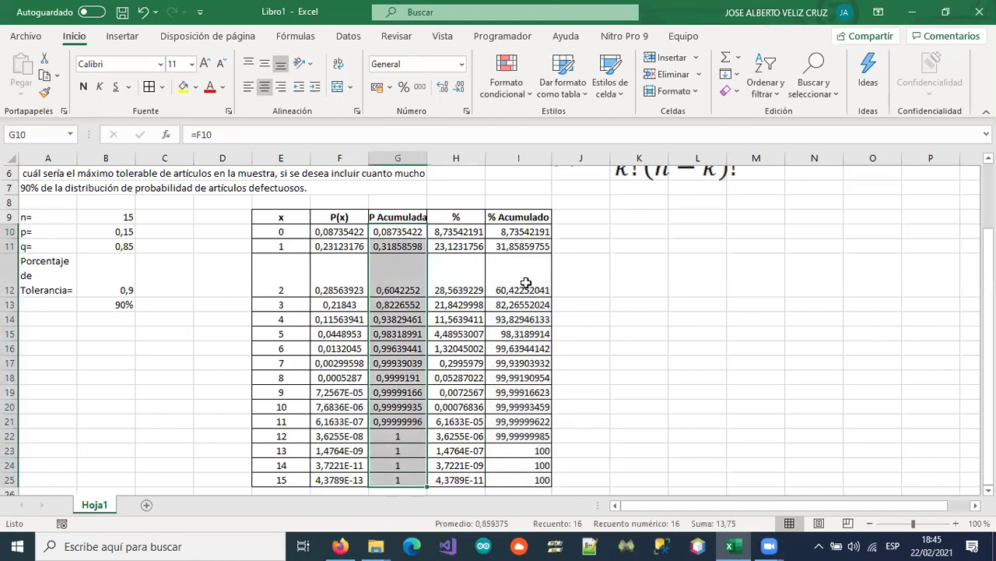
{"action": "left_click", "coordinate": [662, 393]}
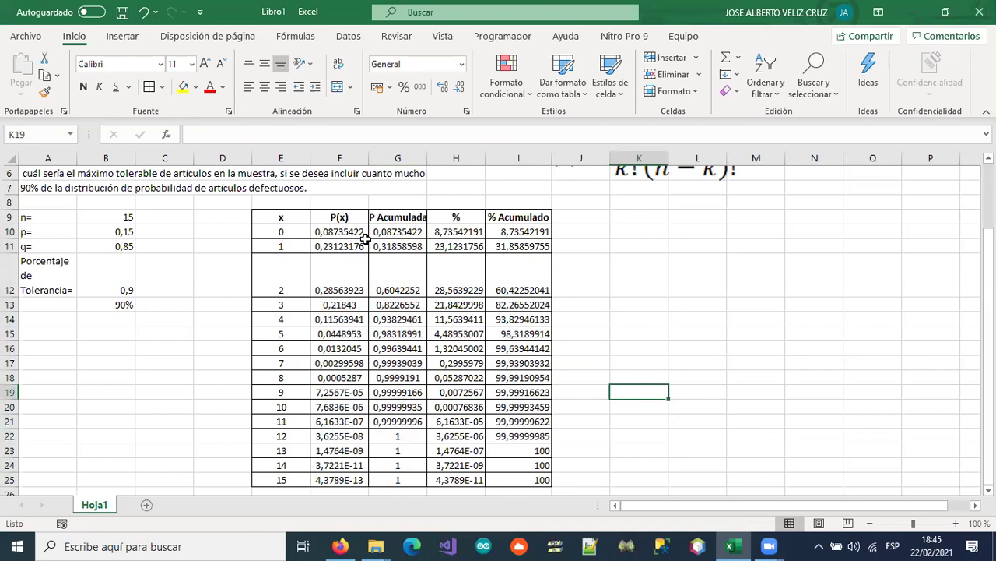
Reduce the probability and percentage values in F10:I25 to two decimal places.
{"action": "left_click_drag", "start_coordinate": [338, 233], "coordinate": [537, 481]}
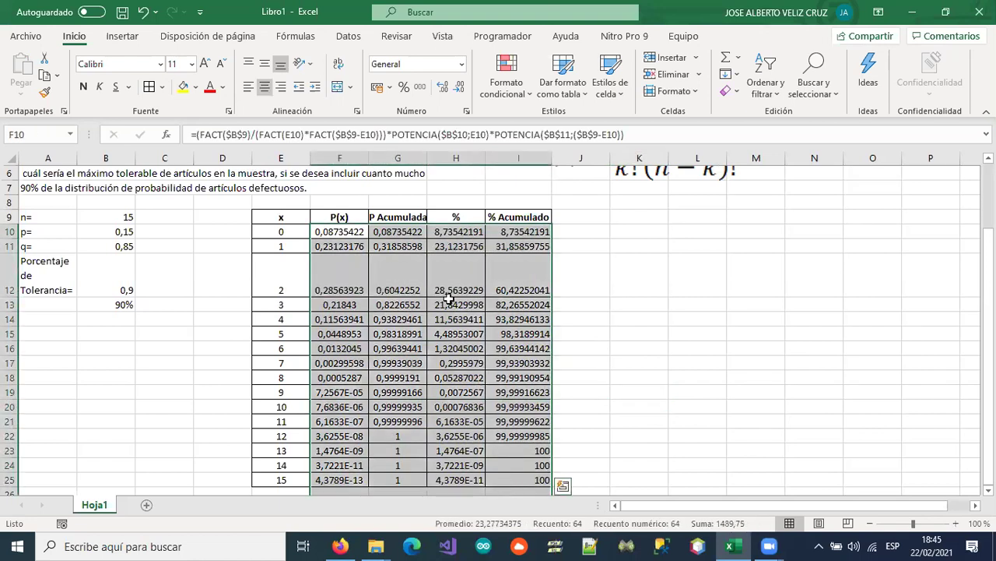
{"action": "left_click", "coordinate": [458, 89]}
{"action": "left_click", "coordinate": [459, 89]}
{"action": "left_click", "coordinate": [459, 89]}
{"action": "left_click", "coordinate": [458, 88]}
{"action": "left_click", "coordinate": [459, 89]}
{"action": "left_click", "coordinate": [458, 89]}
{"action": "left_click", "coordinate": [458, 89]}
{"action": "left_click", "coordinate": [458, 89]}
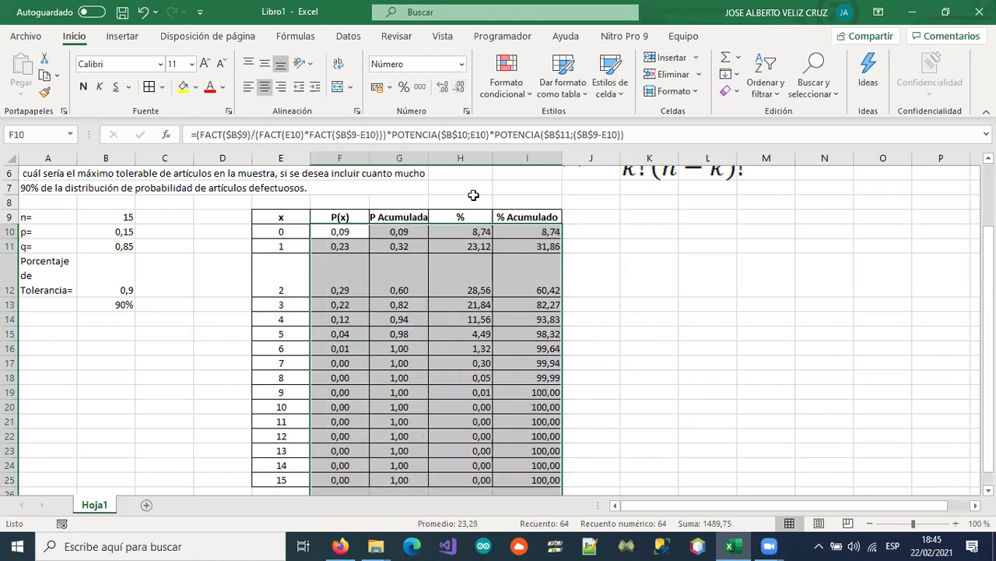
{"action": "left_click", "coordinate": [686, 322]}
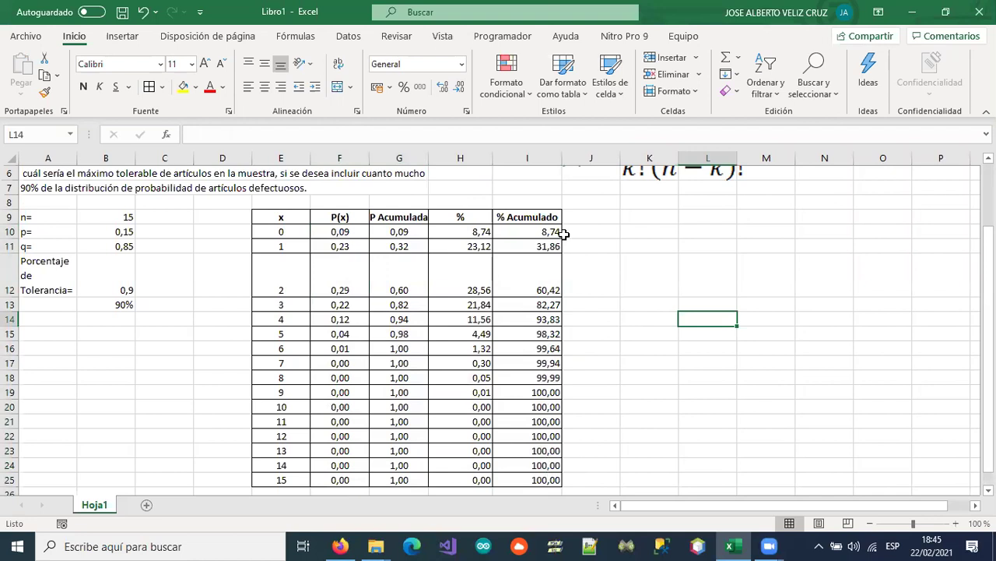
Make the x values in E10:E25 bold.
{"action": "scroll", "coordinate": [458, 274], "scroll_direction": "up", "scroll_amount": 1}
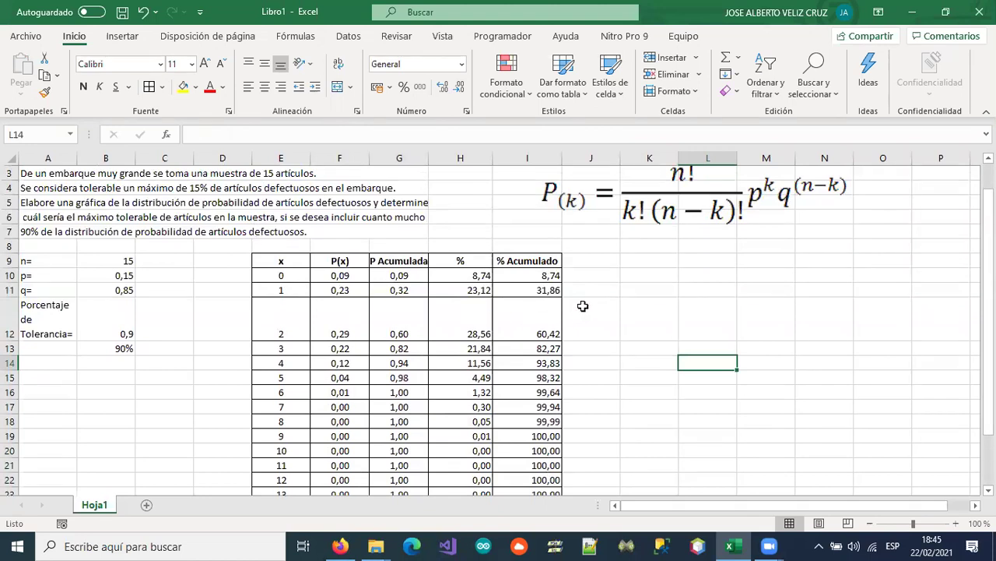
{"action": "scroll", "coordinate": [586, 295], "scroll_direction": "down", "scroll_amount": 1}
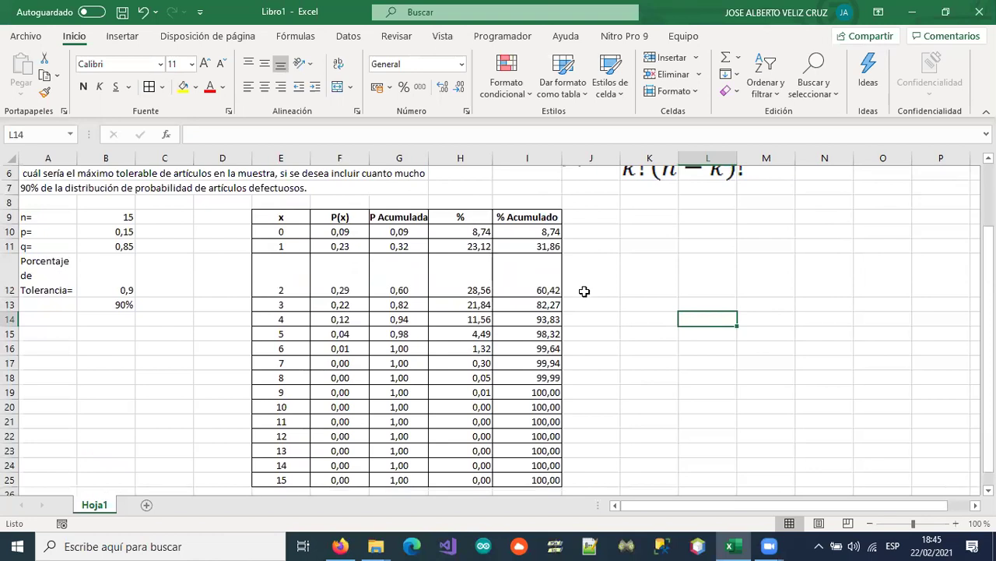
{"action": "scroll", "coordinate": [583, 289], "scroll_direction": "down", "scroll_amount": 1}
{"action": "scroll", "coordinate": [583, 290], "scroll_direction": "up", "scroll_amount": 1}
{"action": "left_click", "coordinate": [10, 305]}
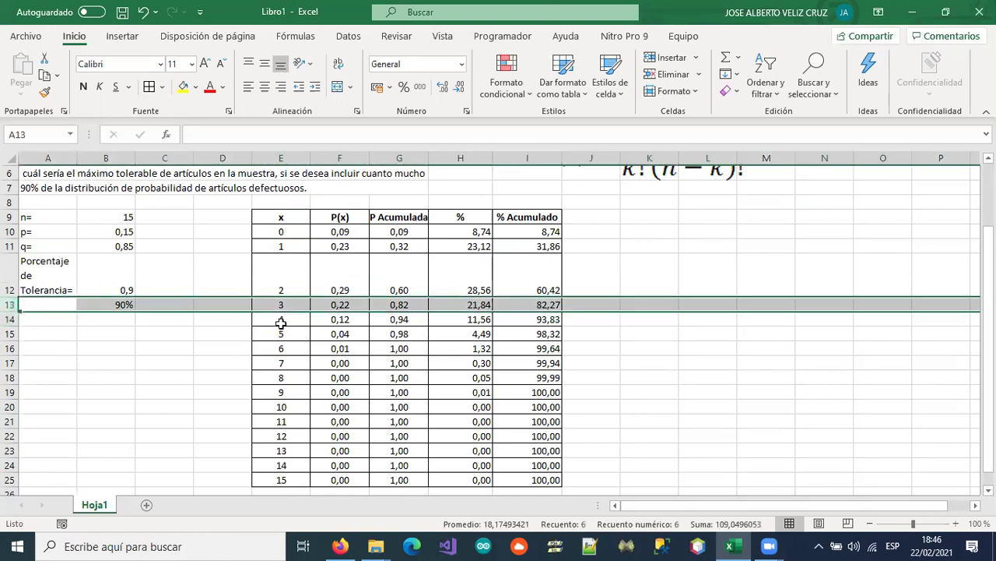
{"action": "left_click_drag", "start_coordinate": [281, 231], "coordinate": [277, 477]}
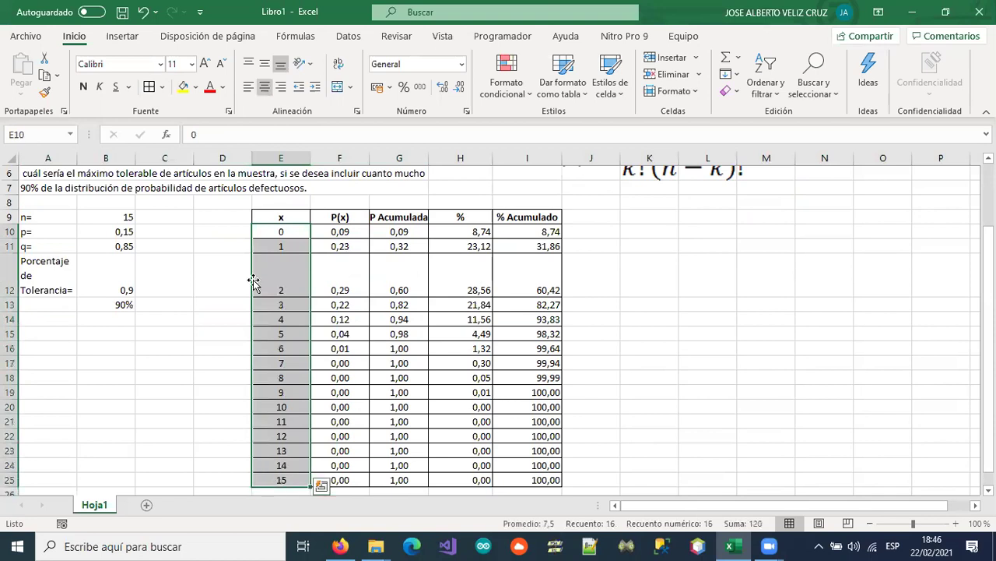
{"action": "left_click", "coordinate": [84, 87]}
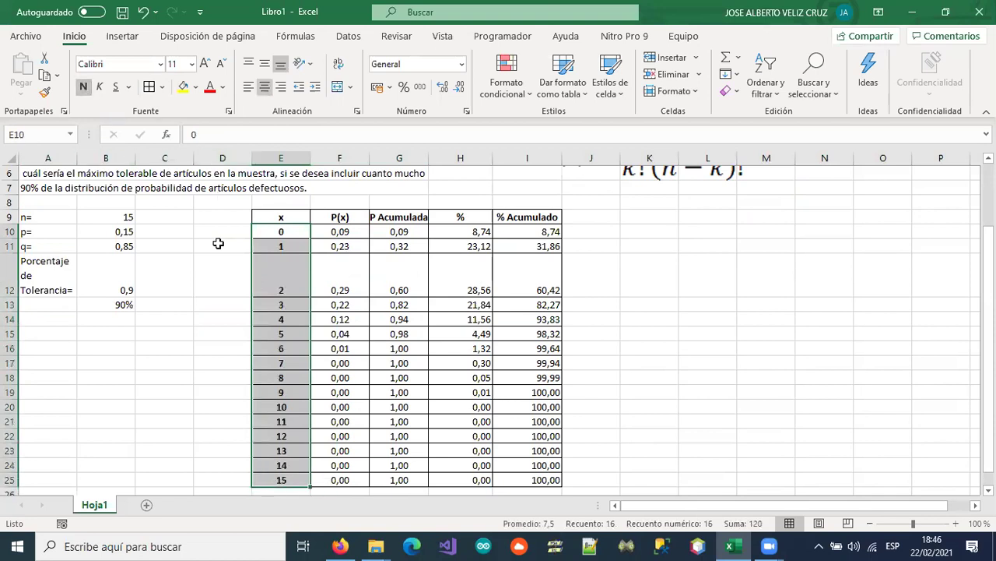
Compare the rows for x = 3 and x = 4, and highlight I13 in bold with a yellow fill.
{"action": "left_click", "coordinate": [276, 305]}
{"action": "left_click_drag", "start_coordinate": [276, 305], "coordinate": [513, 300]}
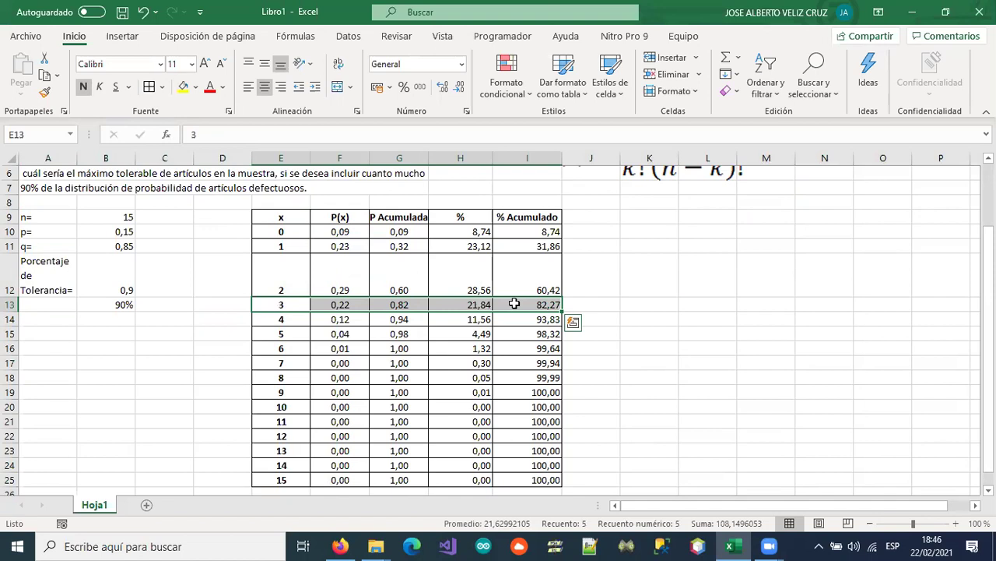
{"action": "left_click", "coordinate": [267, 319]}
{"action": "left_click_drag", "start_coordinate": [268, 319], "coordinate": [519, 307]}
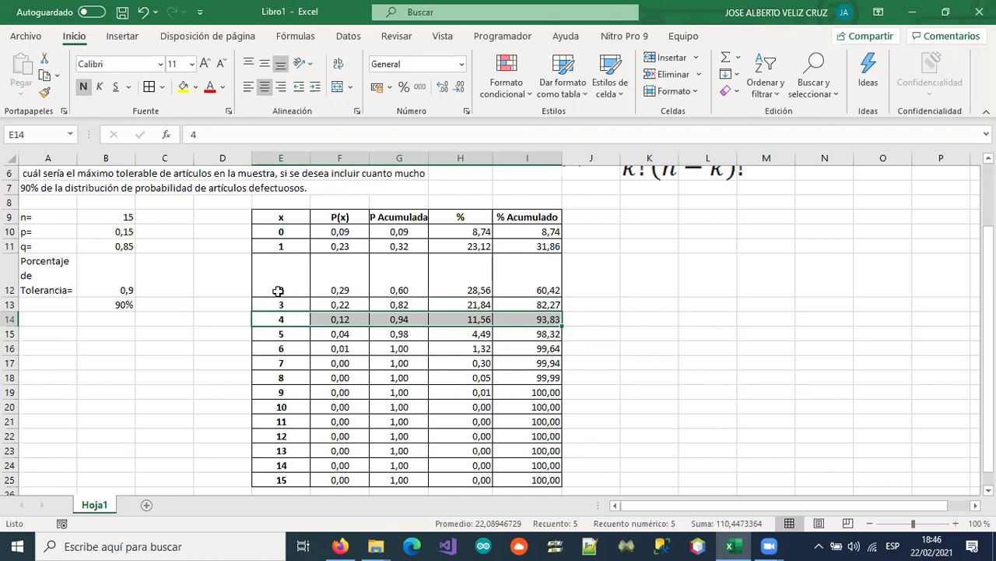
{"action": "left_click", "coordinate": [530, 306]}
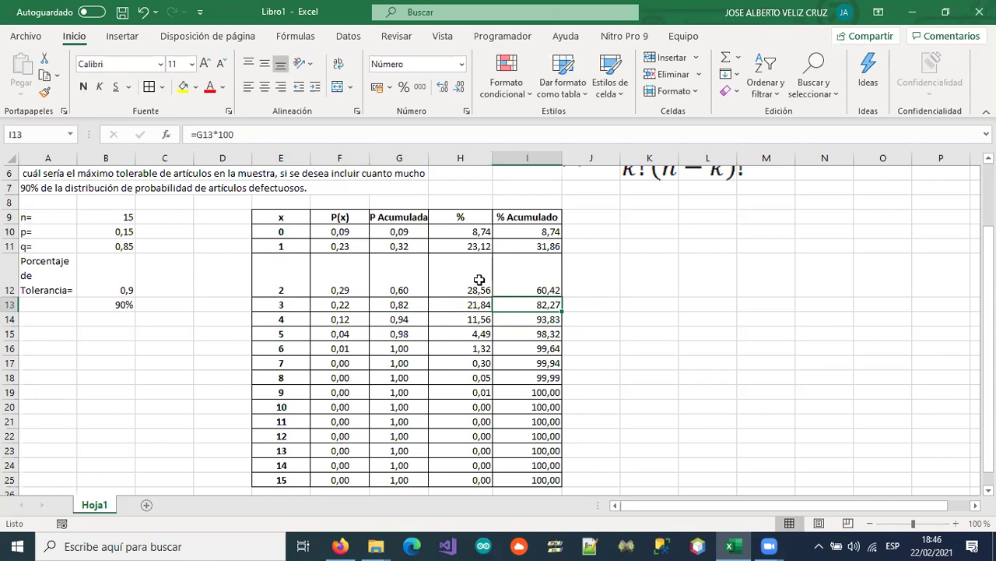
{"action": "left_click", "coordinate": [83, 86]}
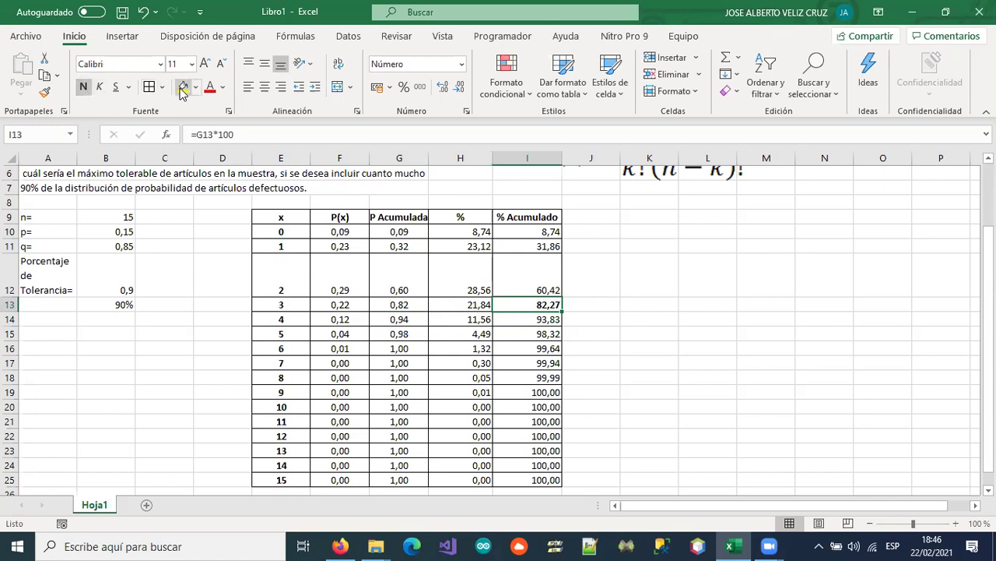
{"action": "left_click", "coordinate": [183, 86]}
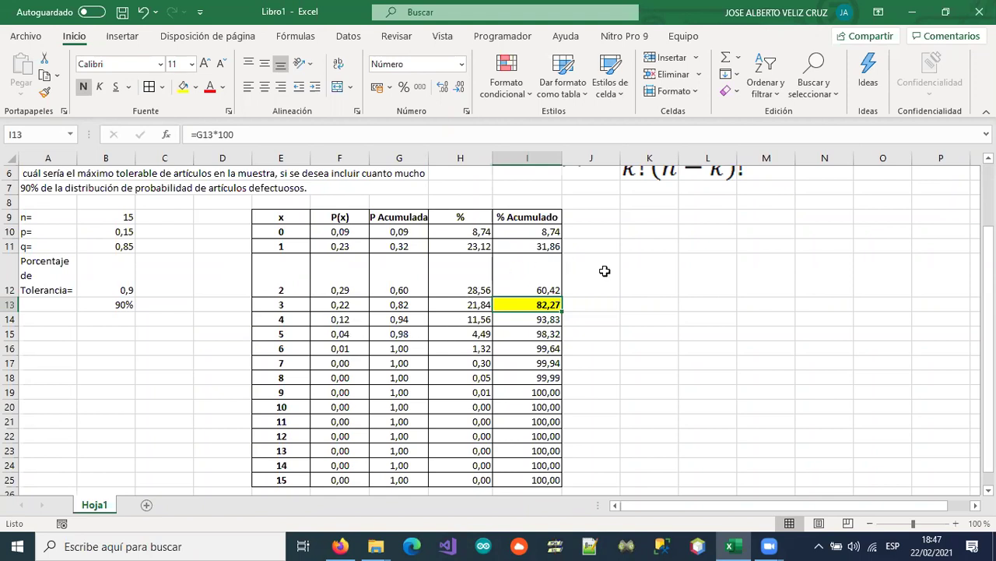
Fill the rows for x = 0 to 3 (E10:I13) yellow and make their cumulative percentages in I10:I13 bold.
{"action": "left_click_drag", "start_coordinate": [279, 306], "coordinate": [531, 233]}
{"action": "left_click", "coordinate": [183, 86]}
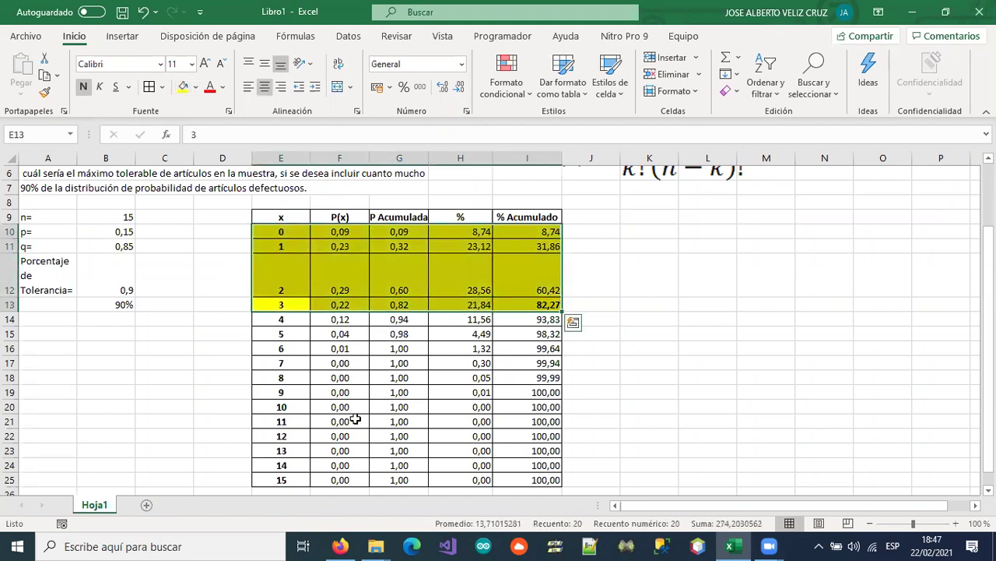
{"action": "left_click", "coordinate": [506, 378]}
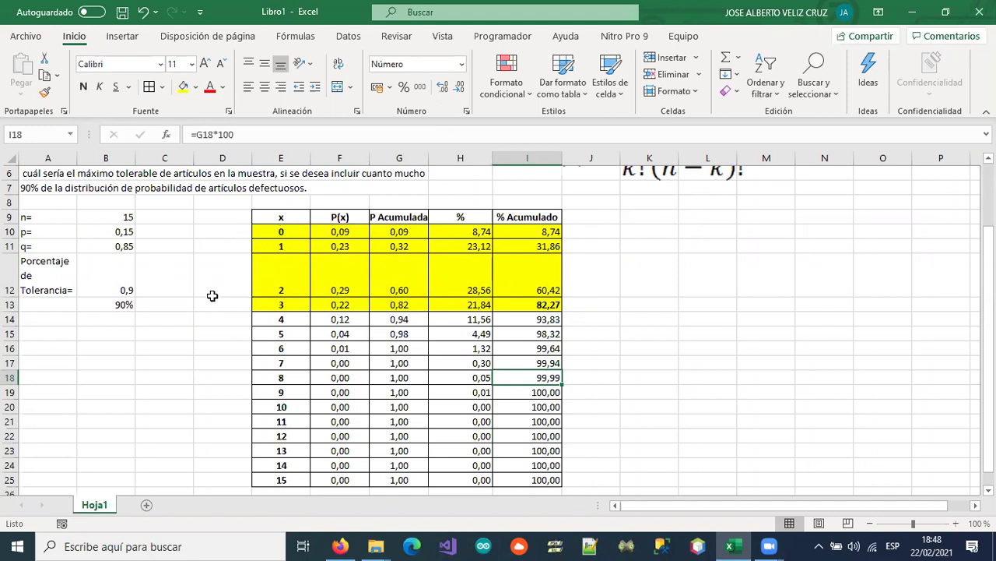
{"action": "left_click_drag", "start_coordinate": [525, 237], "coordinate": [526, 304]}
{"action": "left_click", "coordinate": [83, 86]}
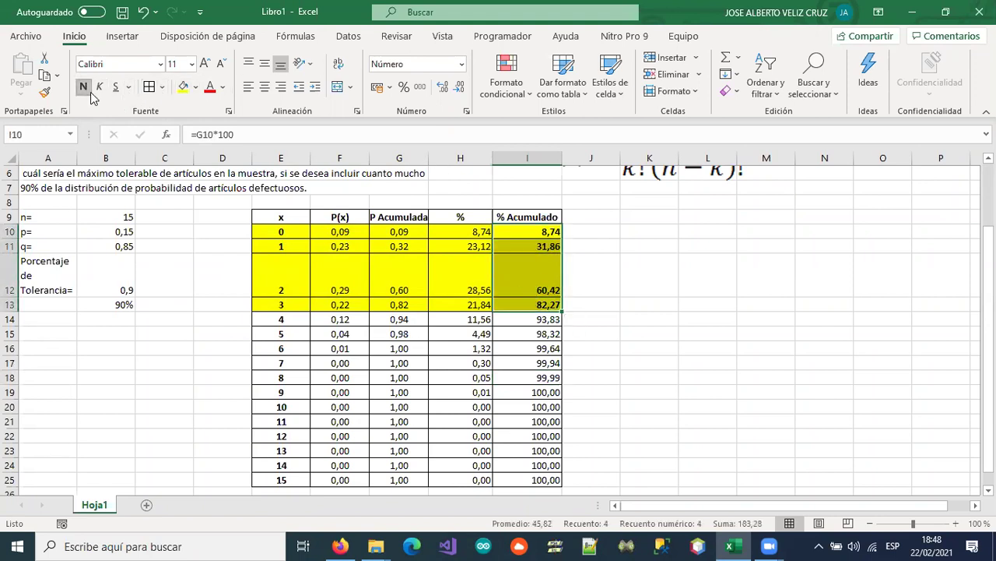
{"action": "left_click", "coordinate": [520, 304]}
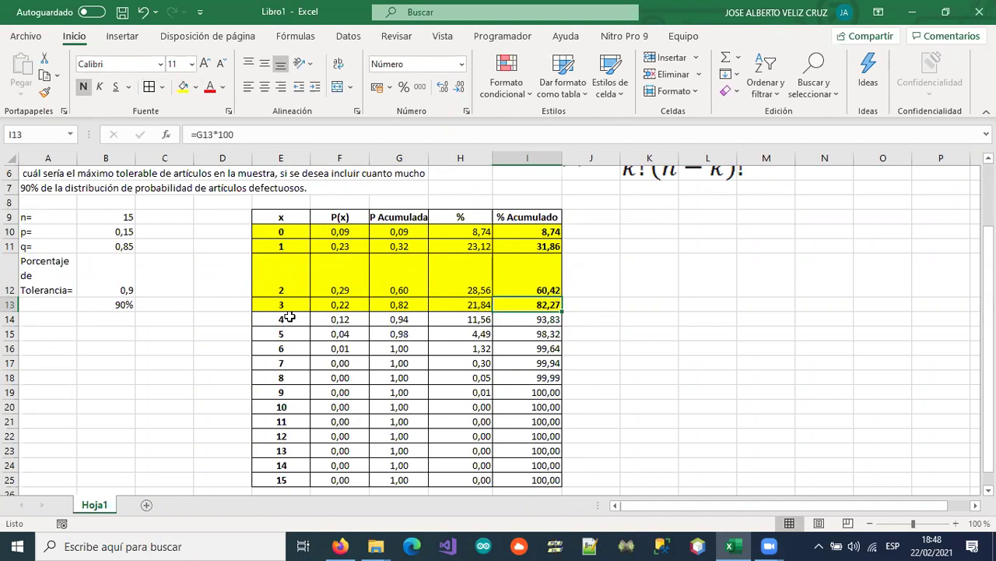
{"action": "left_click_drag", "start_coordinate": [282, 304], "coordinate": [537, 300]}
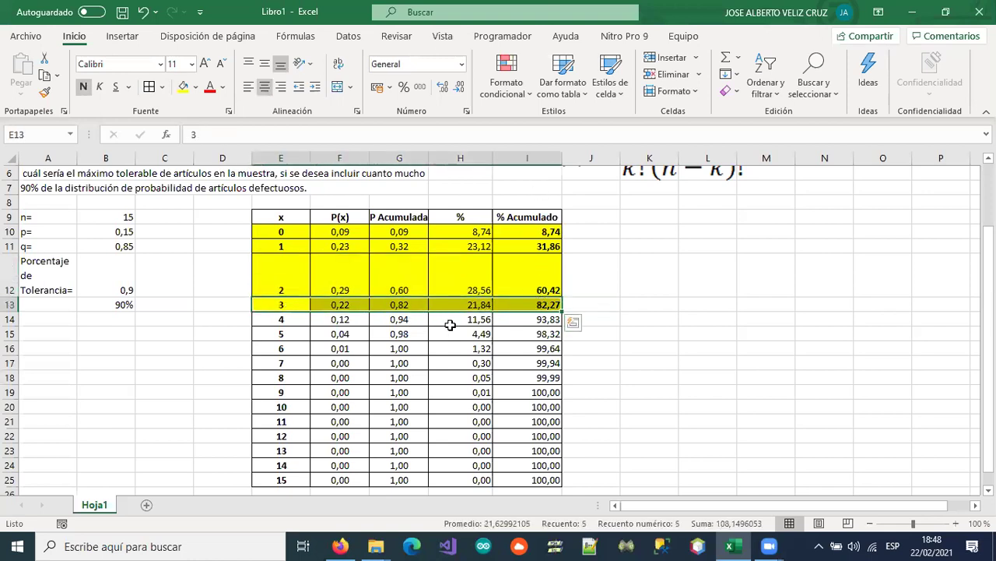
{"action": "left_click_drag", "start_coordinate": [266, 322], "coordinate": [504, 327]}
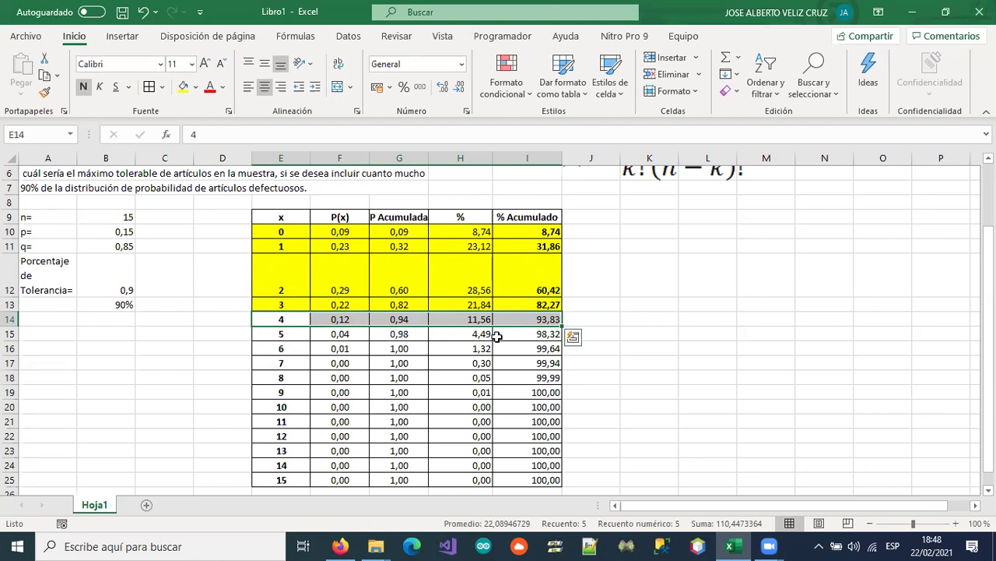
{"action": "left_click_drag", "start_coordinate": [274, 220], "coordinate": [528, 478]}
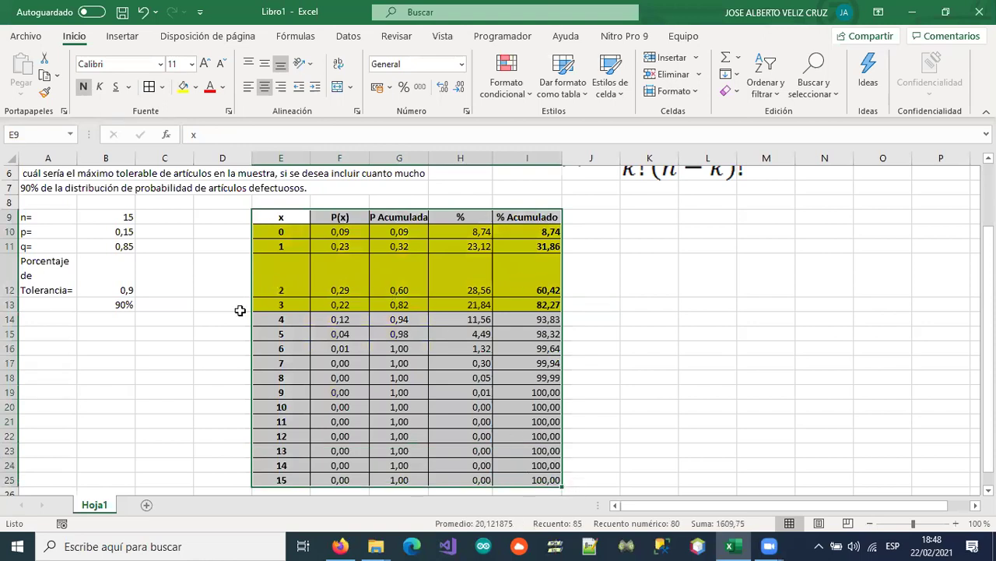
{"action": "left_click", "coordinate": [274, 302]}
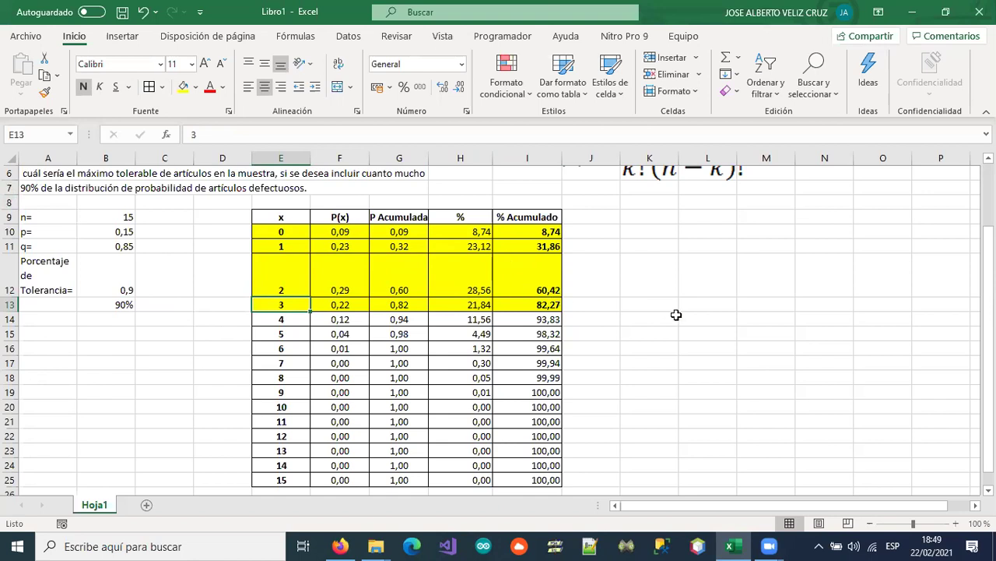
Select the x column E9:E25 together with the % column H9:H25 as chart data.
{"action": "left_click_drag", "start_coordinate": [703, 504], "coordinate": [741, 485]}
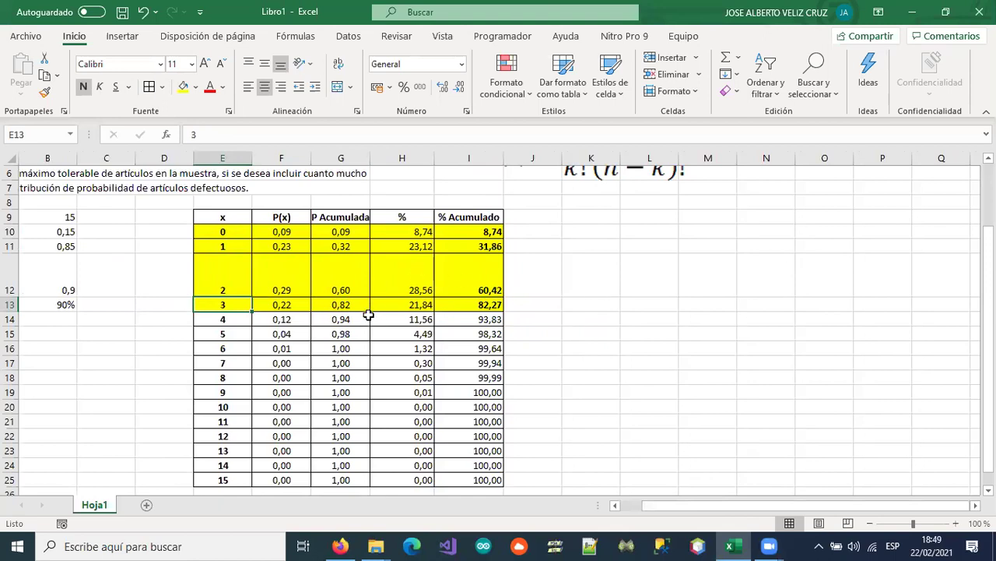
{"action": "left_click_drag", "start_coordinate": [222, 217], "coordinate": [215, 478]}
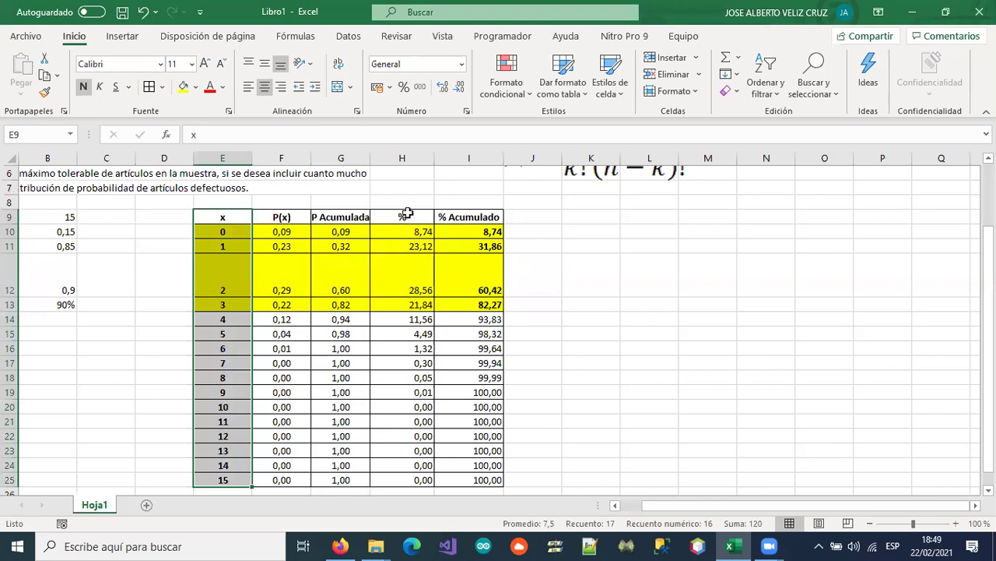
{"action": "left_click_drag", "start_coordinate": [406, 216], "coordinate": [392, 478]}
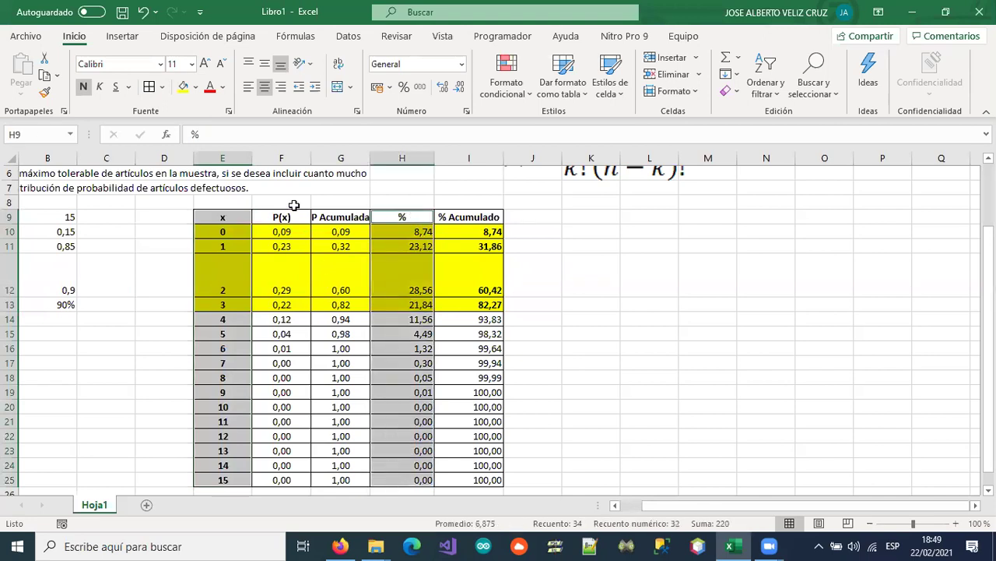
Try to plot the selected x and % columns as a histogram chart.
{"action": "left_click", "coordinate": [123, 39]}
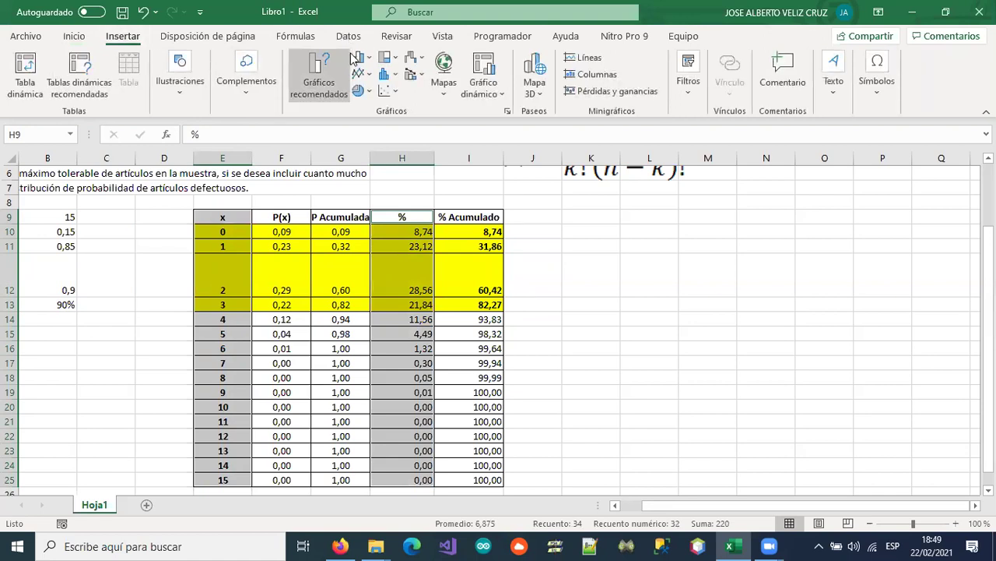
{"action": "left_click", "coordinate": [386, 74]}
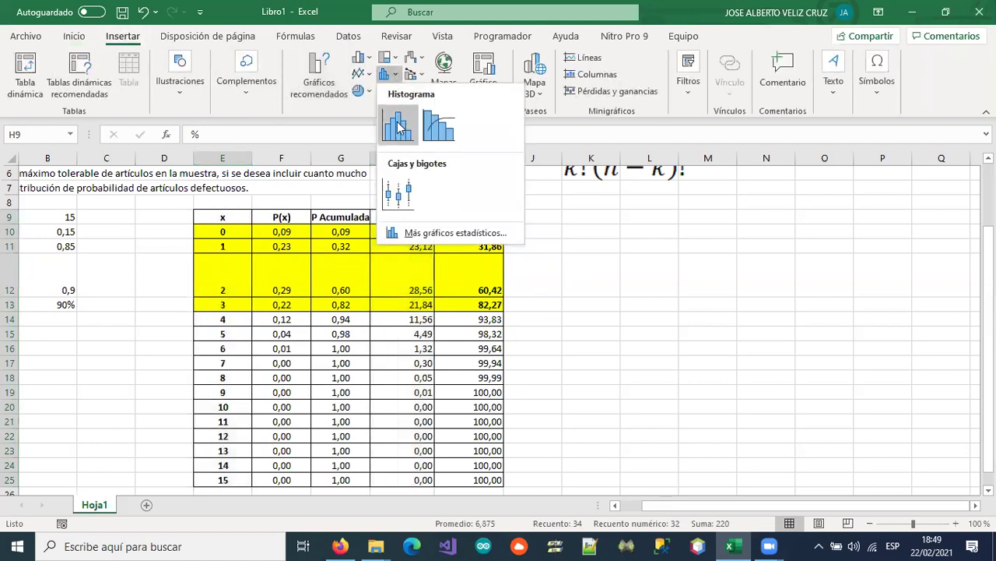
{"action": "left_click", "coordinate": [399, 127]}
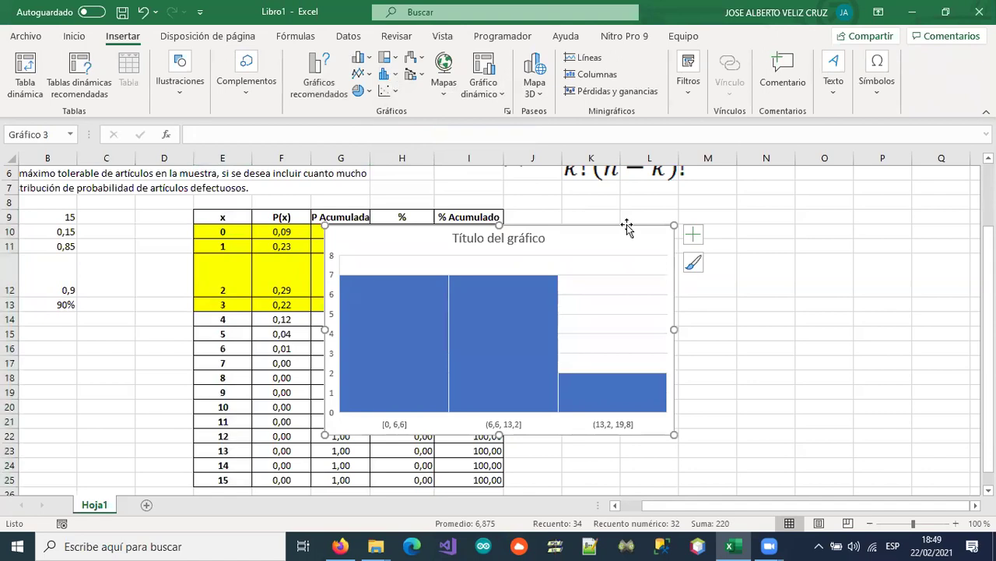
{"action": "key", "text": "Delete"}
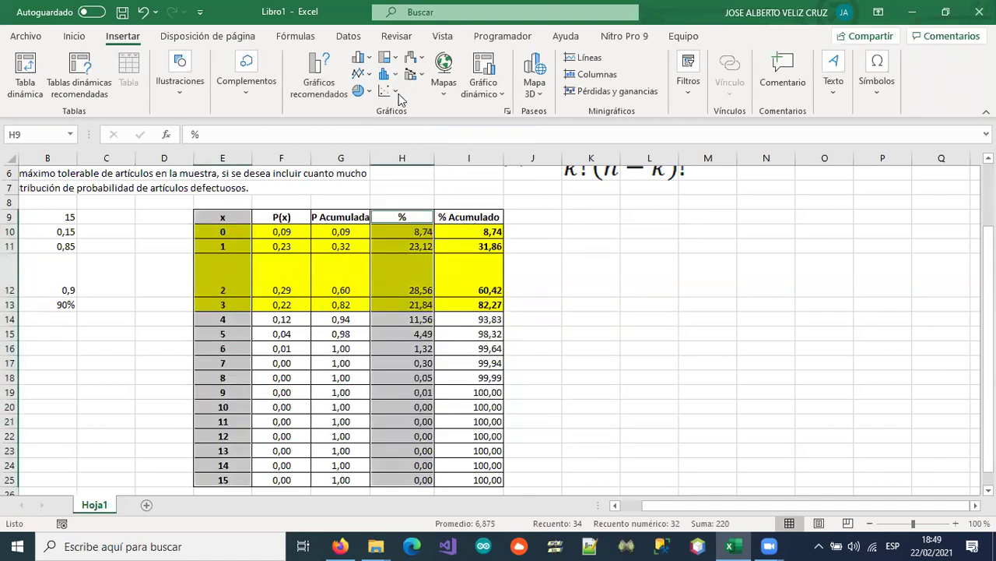
Insert a 2-D clustered column chart of the x and % columns, and enlarge it in the empty area beside the table.
{"action": "left_click", "coordinate": [370, 61]}
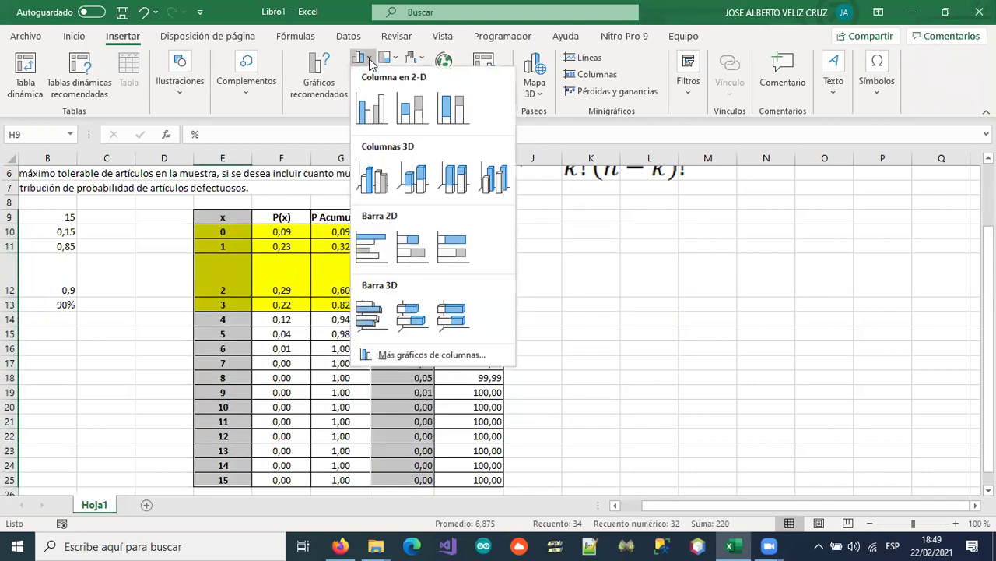
{"action": "left_click", "coordinate": [369, 113]}
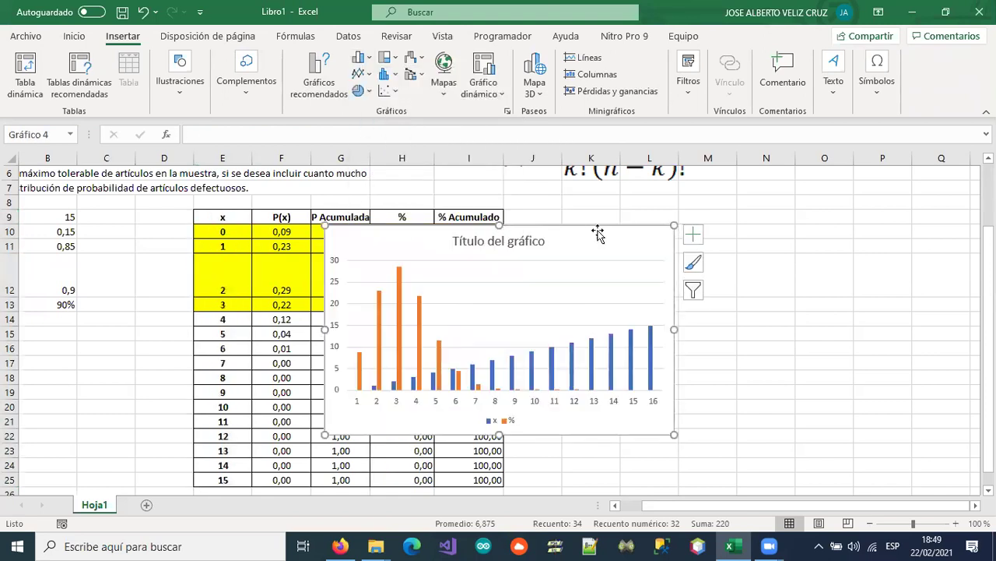
{"action": "left_click_drag", "start_coordinate": [671, 246], "coordinate": [788, 208]}
{"action": "left_click_drag", "start_coordinate": [873, 407], "coordinate": [932, 467]}
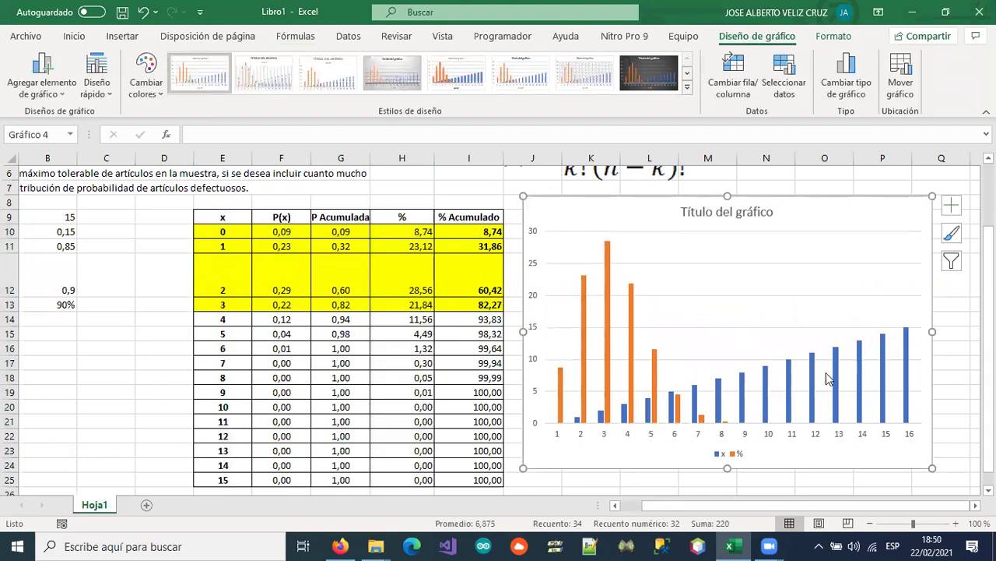
{"action": "left_click", "coordinate": [786, 97]}
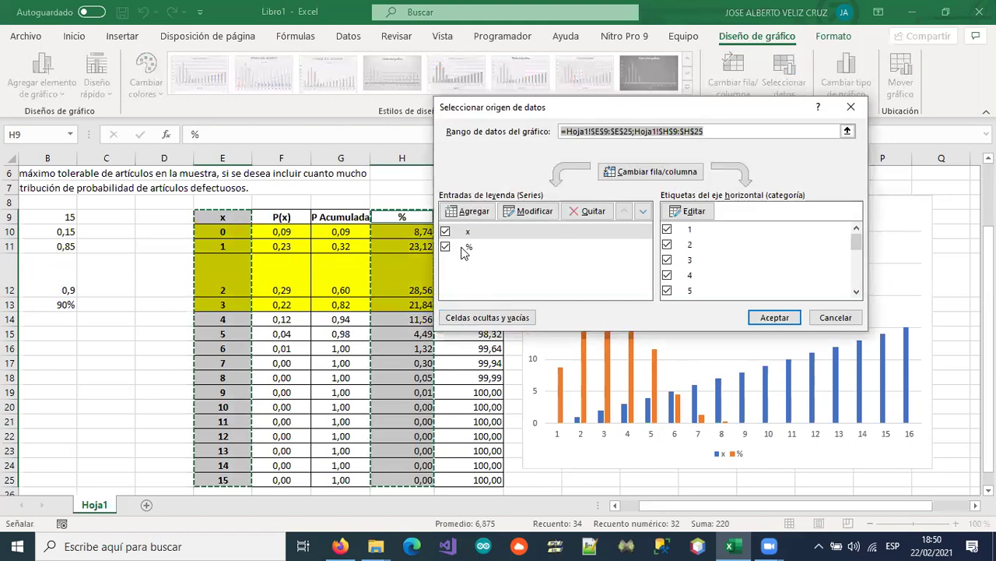
{"action": "left_click", "coordinate": [465, 249]}
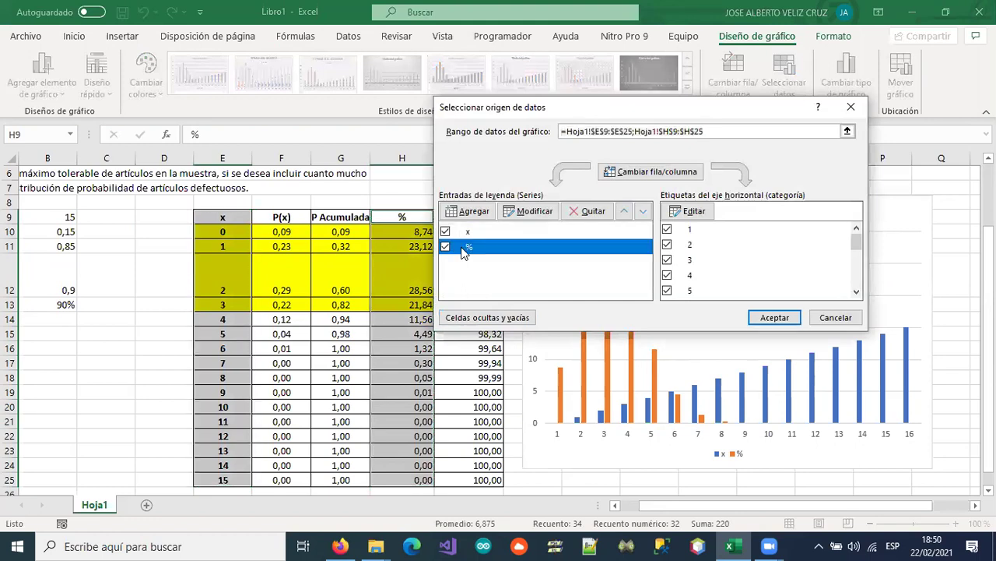
{"action": "left_click", "coordinate": [578, 215]}
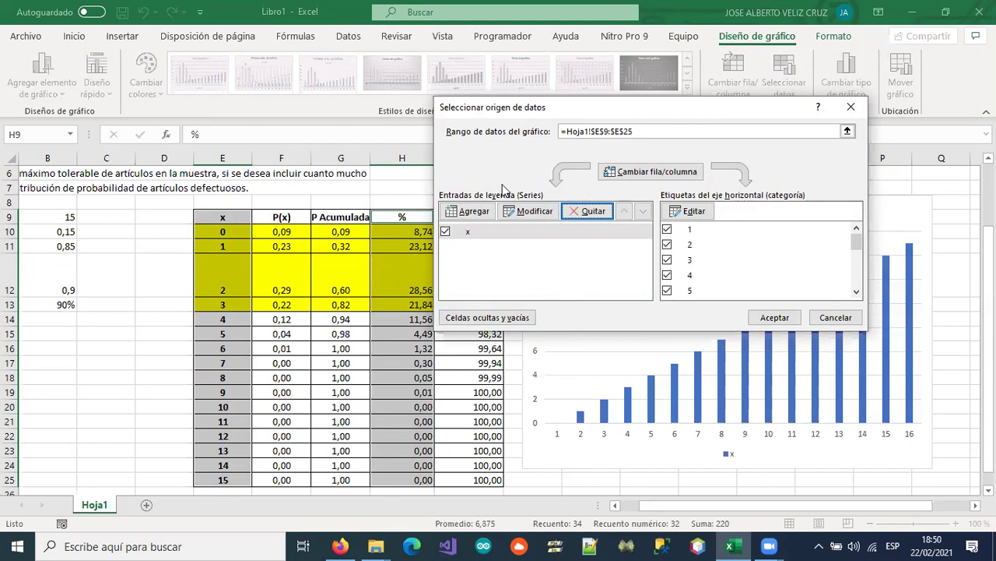
{"action": "left_click", "coordinate": [825, 318]}
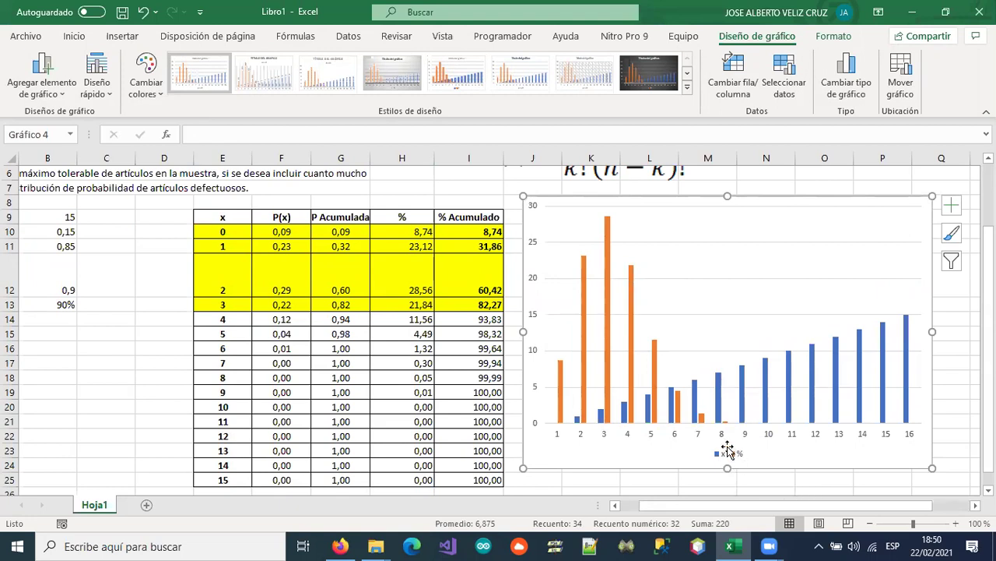
Remove the x series from the chart's data source so that only the % series is plotted.
{"action": "left_click", "coordinate": [794, 94]}
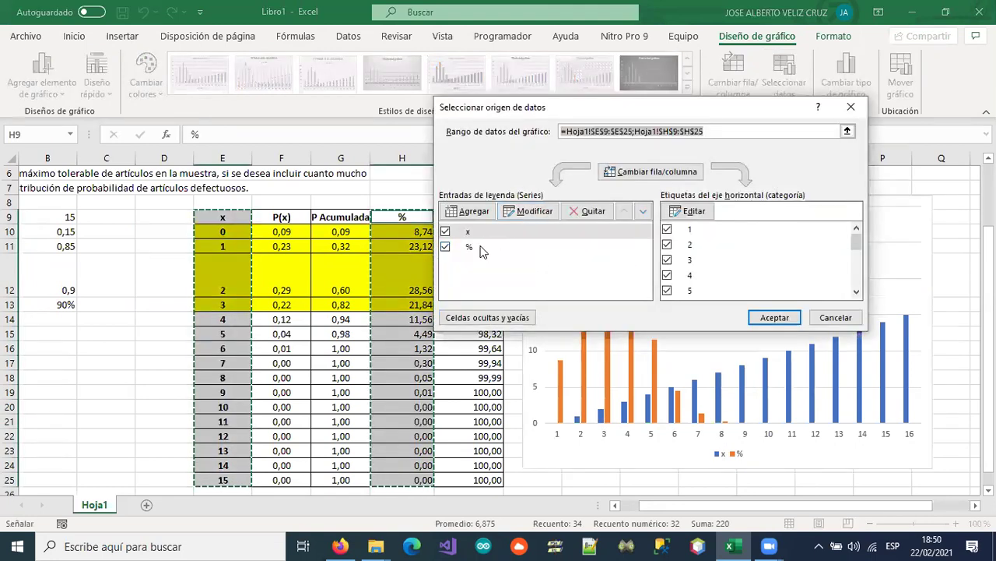
{"action": "left_click", "coordinate": [481, 232]}
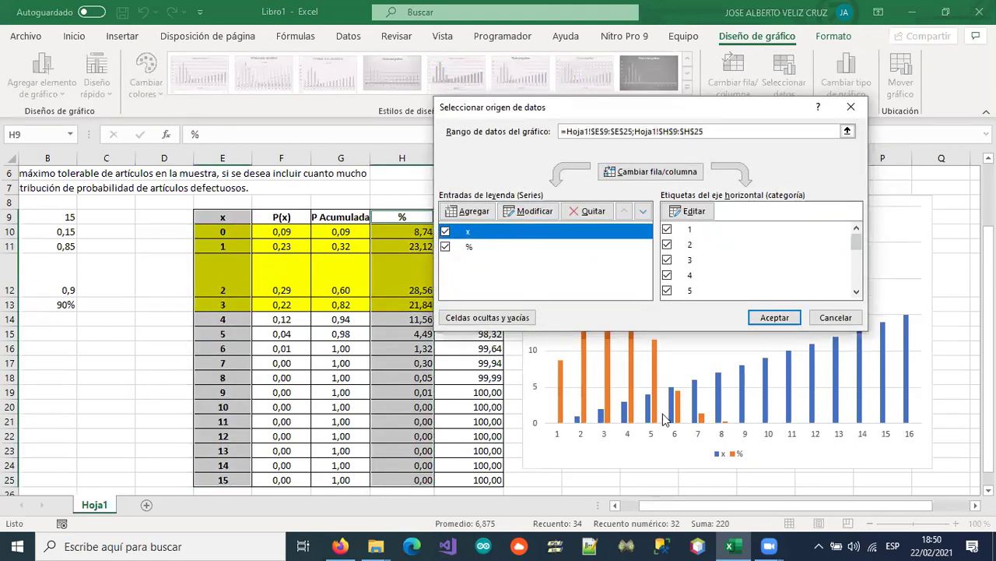
{"action": "left_click", "coordinate": [581, 211]}
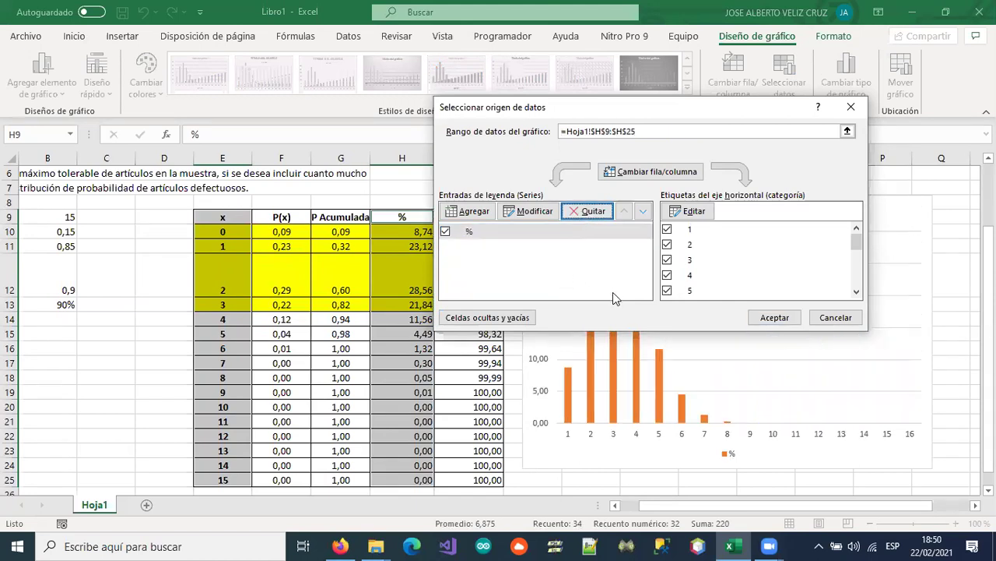
{"action": "left_click_drag", "start_coordinate": [635, 114], "coordinate": [256, 97]}
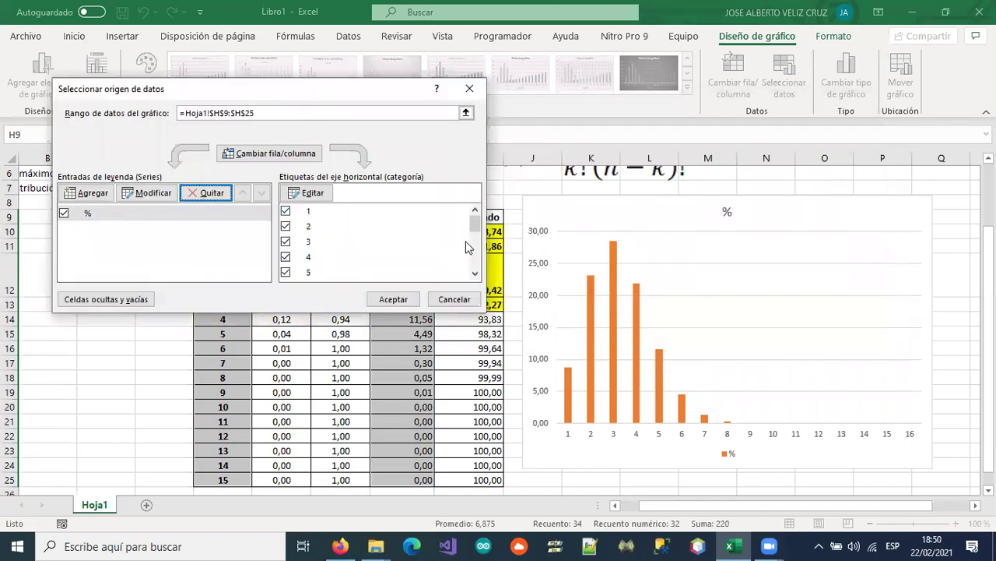
{"action": "mouse_move", "coordinate": [474, 221]}
{"action": "left_mouse_down"}
{"action": "mouse_move", "coordinate": [474, 273]}
{"action": "mouse_move", "coordinate": [478, 218]}
{"action": "left_mouse_up"}
{"action": "left_click_drag", "start_coordinate": [340, 95], "coordinate": [800, 80]}
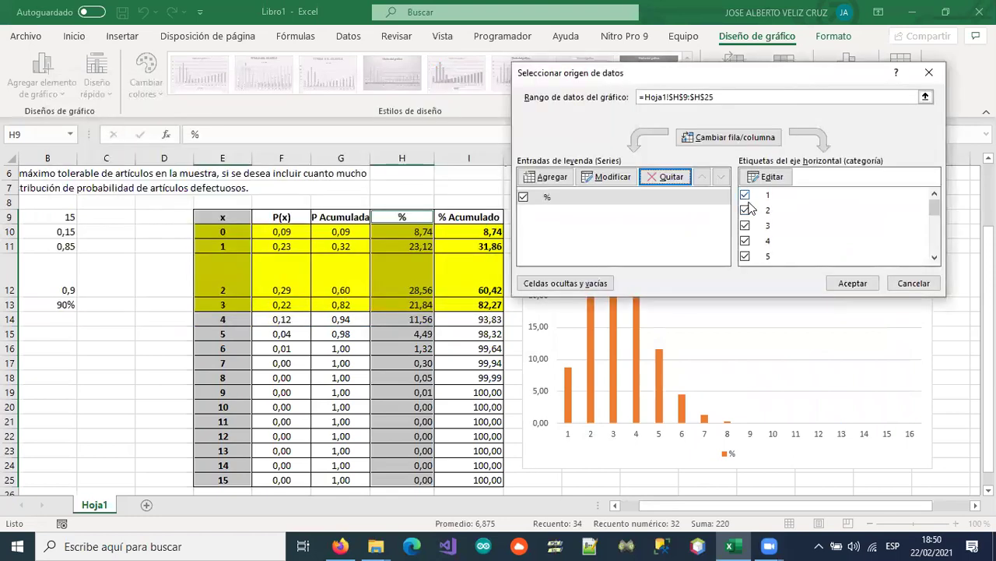
Use the x values in E10:E25 as the chart's horizontal axis labels and accept the data source changes.
{"action": "left_click", "coordinate": [769, 178]}
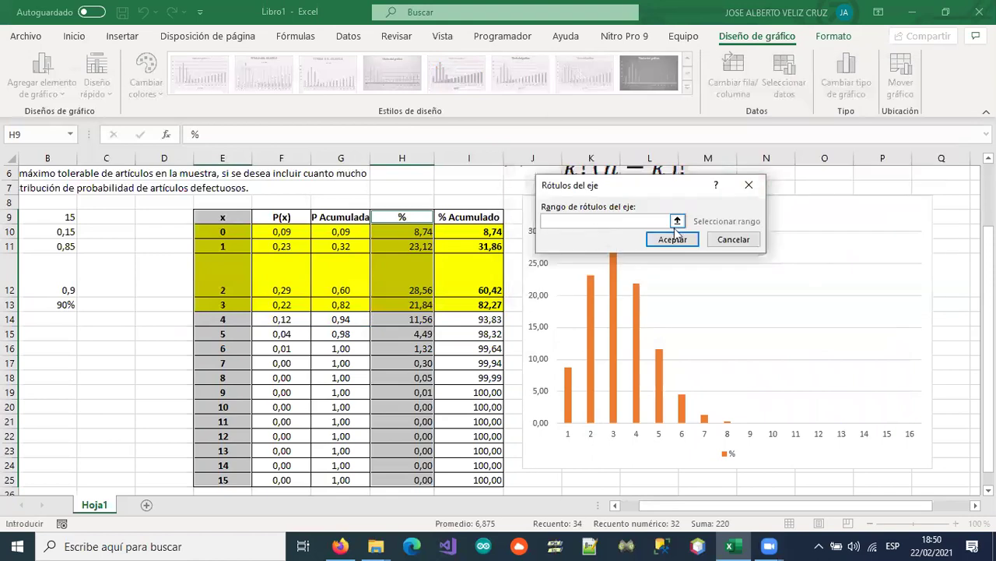
{"action": "left_click", "coordinate": [675, 215]}
{"action": "left_click_drag", "start_coordinate": [229, 231], "coordinate": [216, 449]}
{"action": "left_click", "coordinate": [752, 209]}
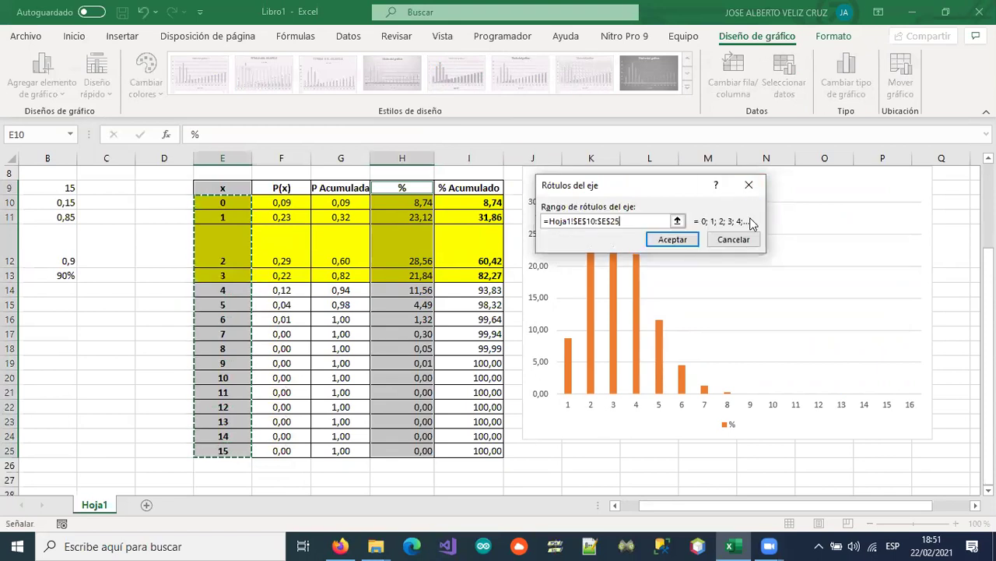
{"action": "left_click", "coordinate": [673, 239]}
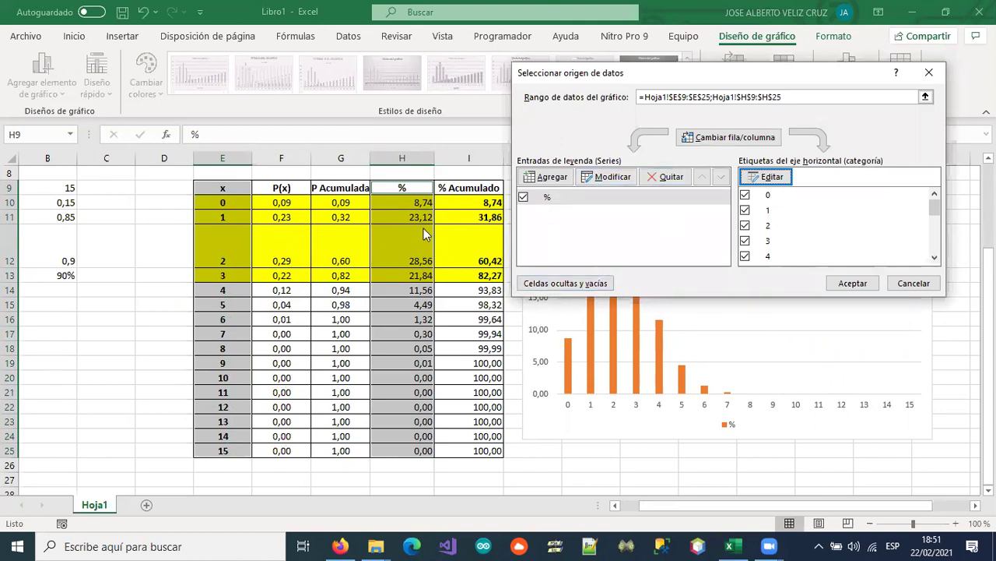
{"action": "left_click", "coordinate": [853, 284]}
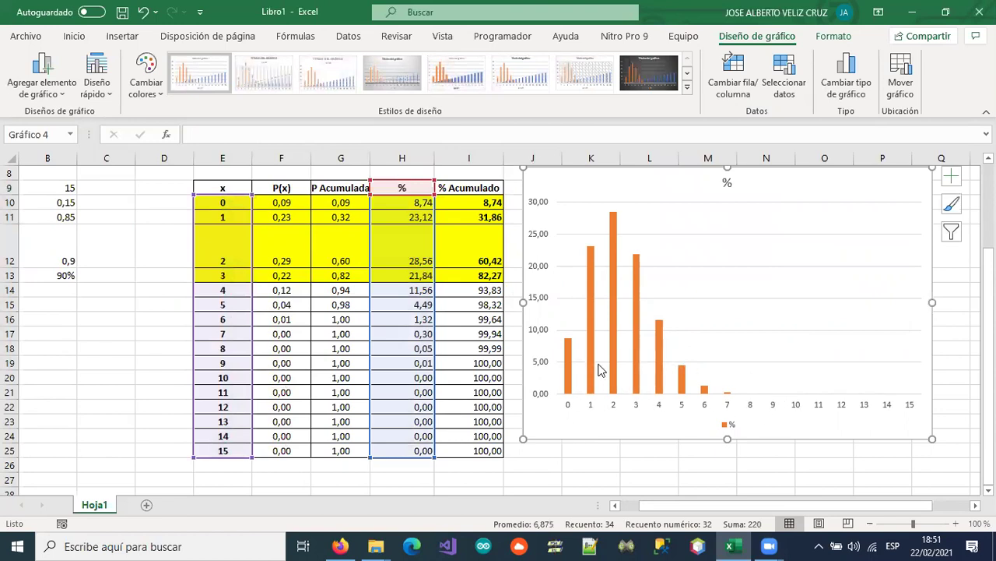
Reduce the height of the % chart so that it ends at about row 15, and deselect it.
{"action": "mouse_move", "coordinate": [574, 375]}
{"action": "mouse_move", "coordinate": [613, 227]}
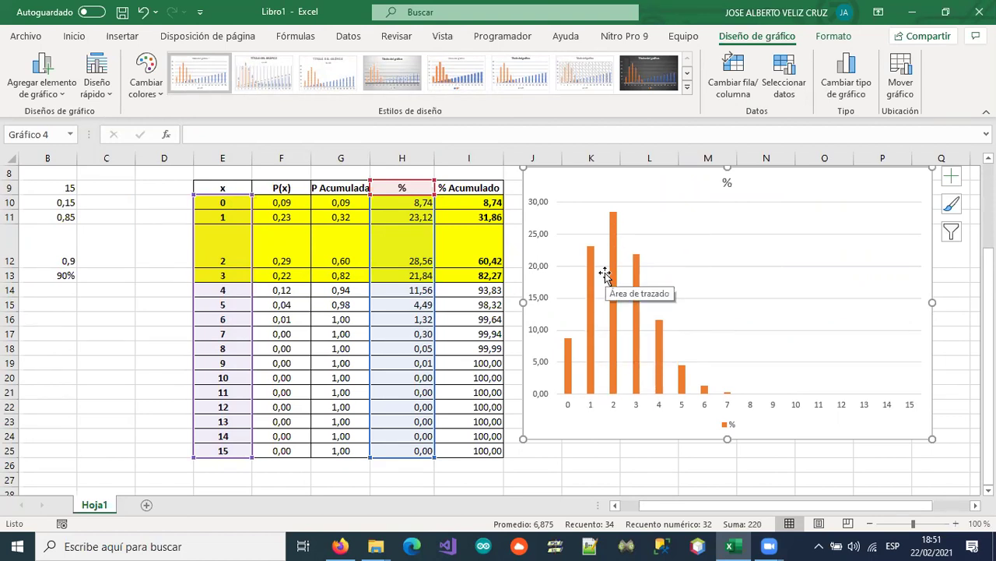
{"action": "mouse_move", "coordinate": [618, 242]}
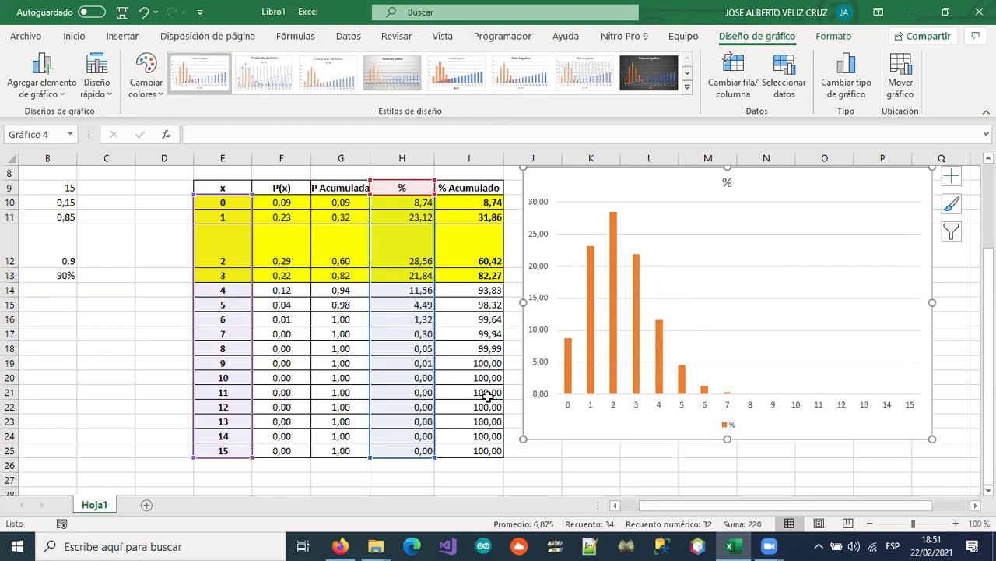
{"action": "left_click", "coordinate": [285, 334]}
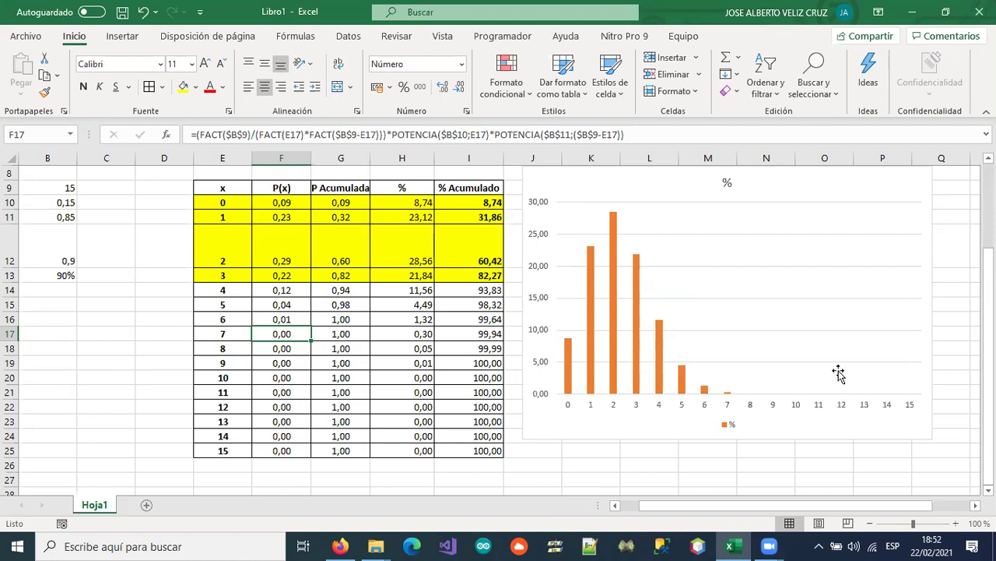
{"action": "left_click", "coordinate": [910, 437]}
{"action": "mouse_move", "coordinate": [932, 438]}
{"action": "left_mouse_down"}
{"action": "mouse_move", "coordinate": [906, 296]}
{"action": "mouse_move", "coordinate": [930, 303]}
{"action": "left_mouse_up"}
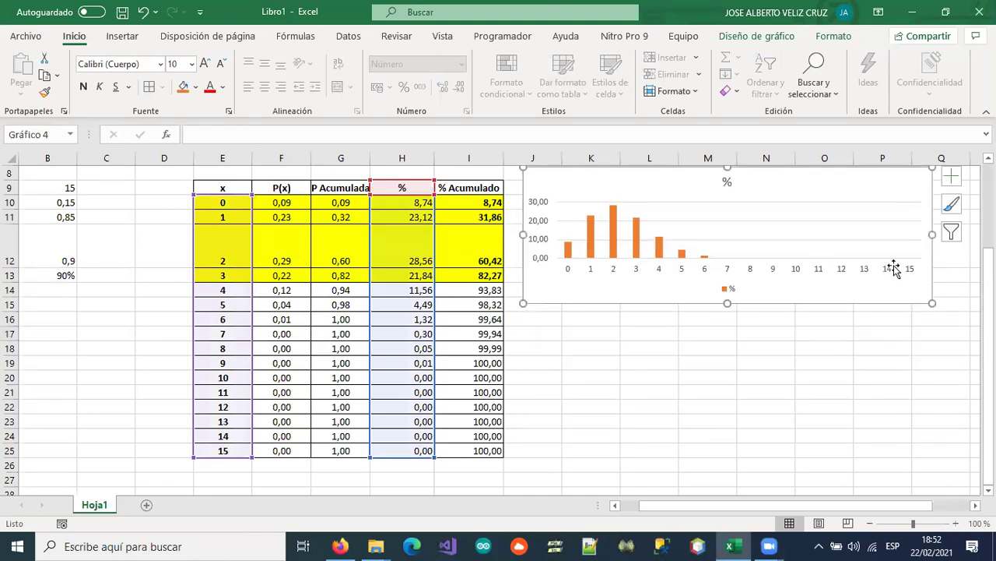
{"action": "left_click", "coordinate": [574, 364]}
Insert a 2-D clustered column chart from the x column E9:E25 and the % Acumulado column I9:I25.
{"action": "left_click_drag", "start_coordinate": [222, 194], "coordinate": [223, 457]}
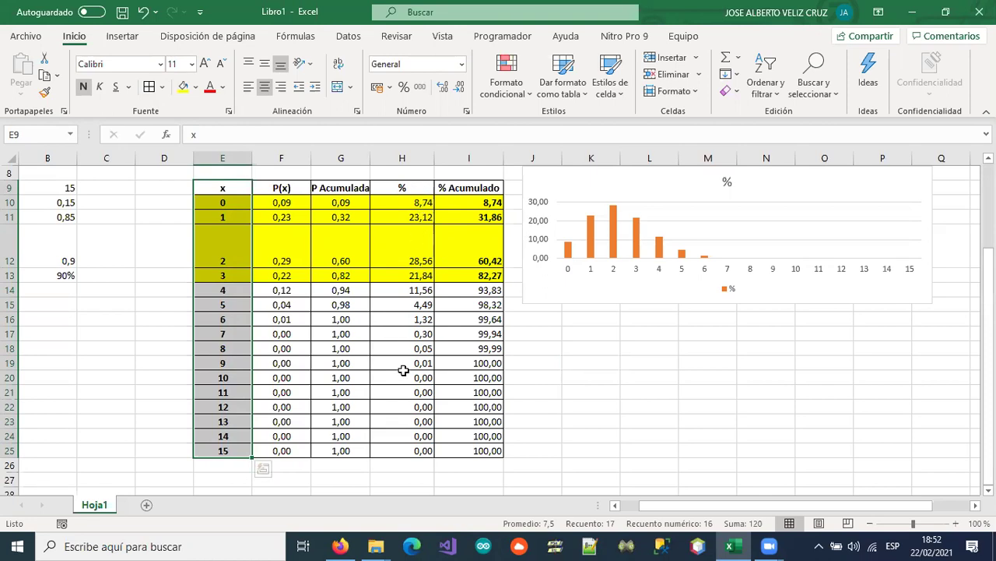
{"action": "left_click_drag", "start_coordinate": [473, 189], "coordinate": [480, 449]}
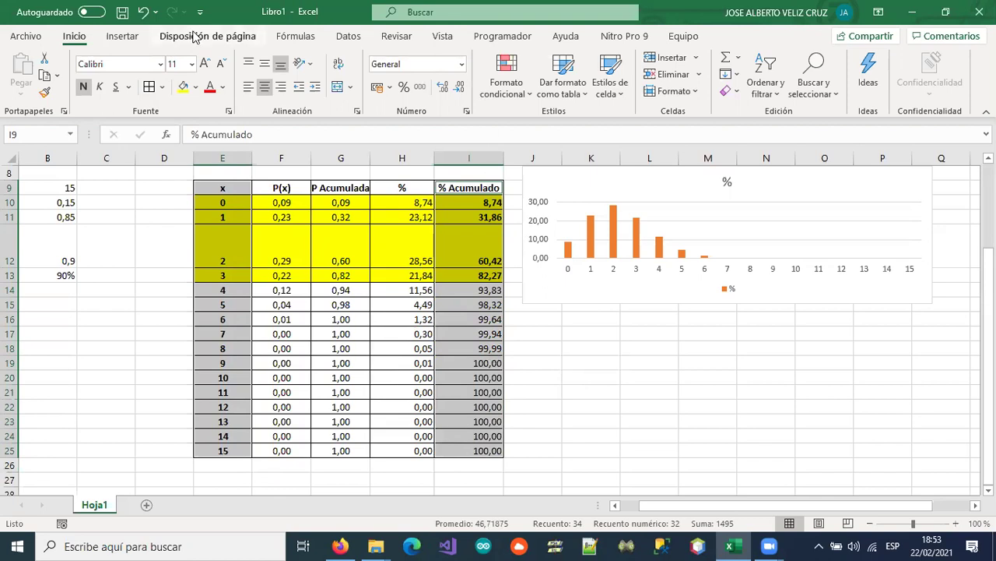
{"action": "left_click", "coordinate": [119, 38]}
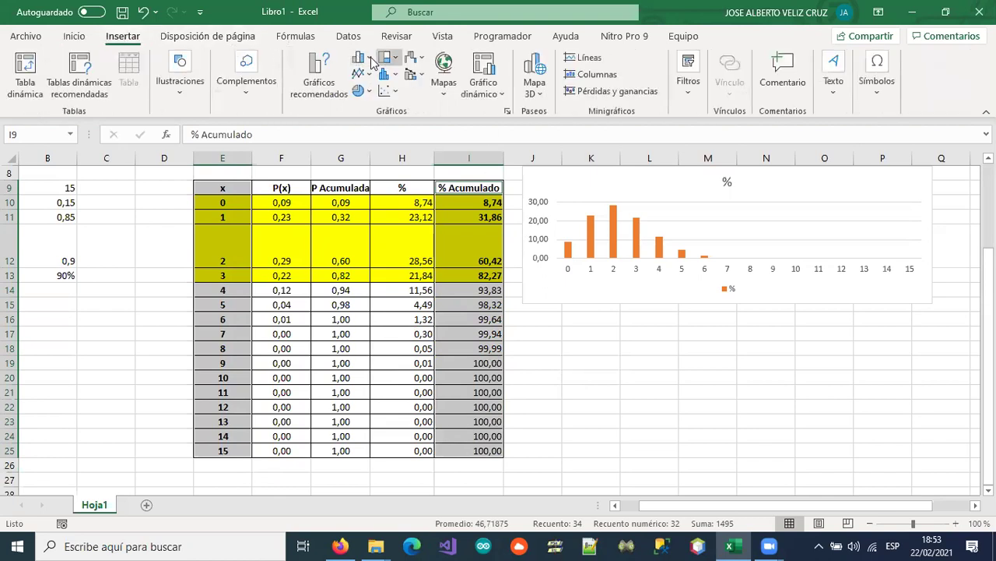
{"action": "left_click", "coordinate": [361, 57]}
{"action": "left_click", "coordinate": [371, 117]}
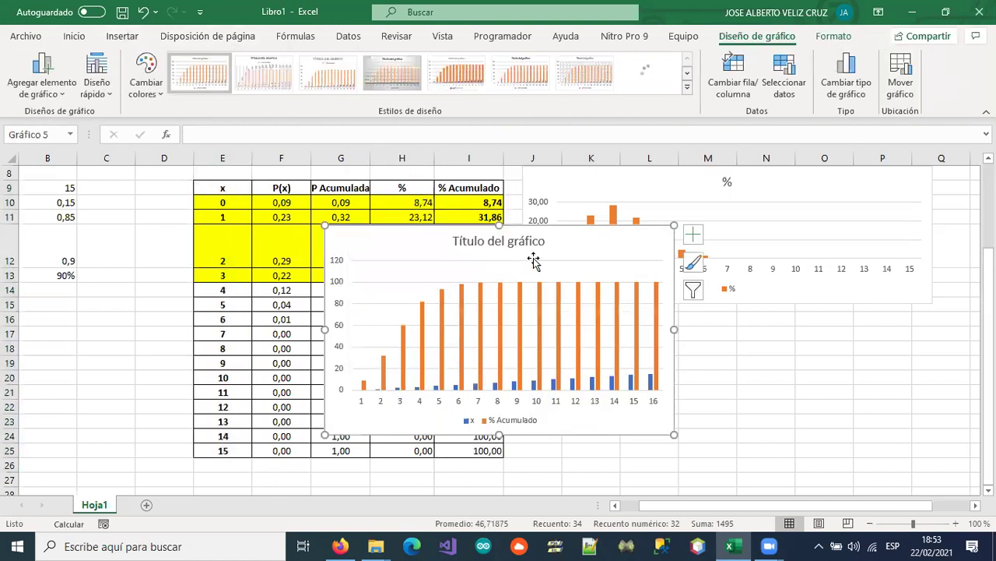
Place the % Acumulado chart directly below the % chart and widen it to about the same width.
{"action": "left_click_drag", "start_coordinate": [569, 238], "coordinate": [769, 343]}
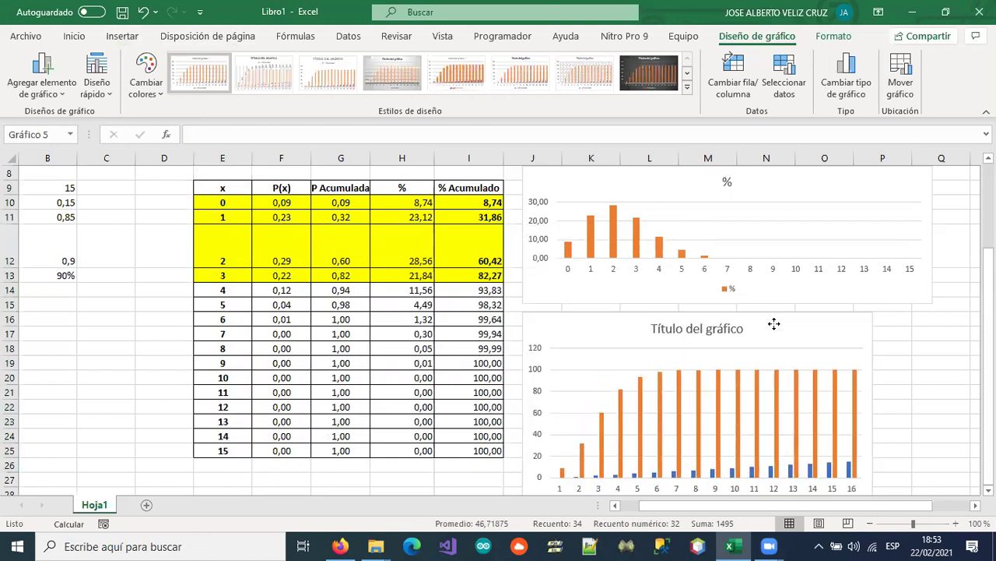
{"action": "left_click_drag", "start_coordinate": [875, 411], "coordinate": [930, 413]}
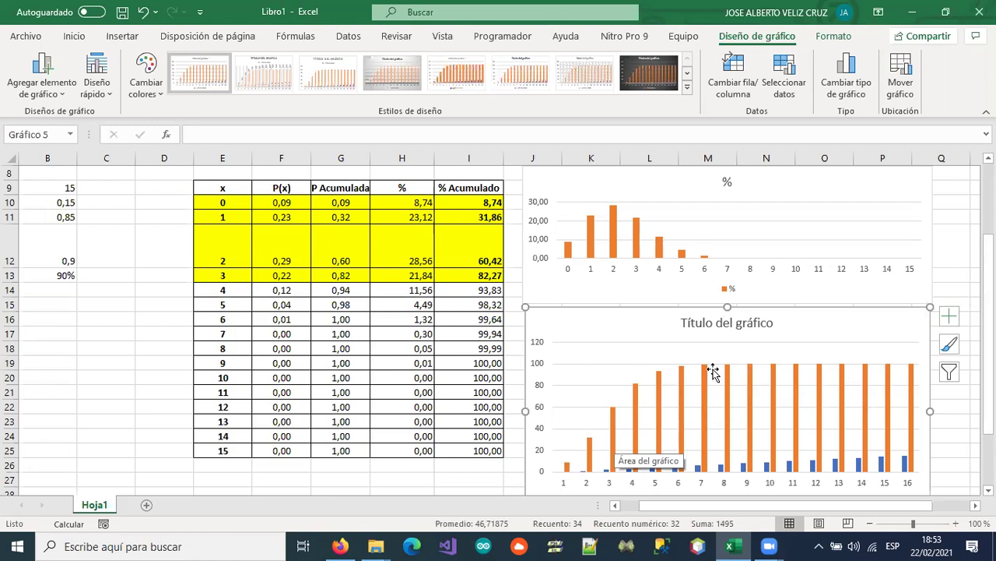
{"action": "mouse_move", "coordinate": [706, 374]}
{"action": "mouse_move", "coordinate": [914, 380]}
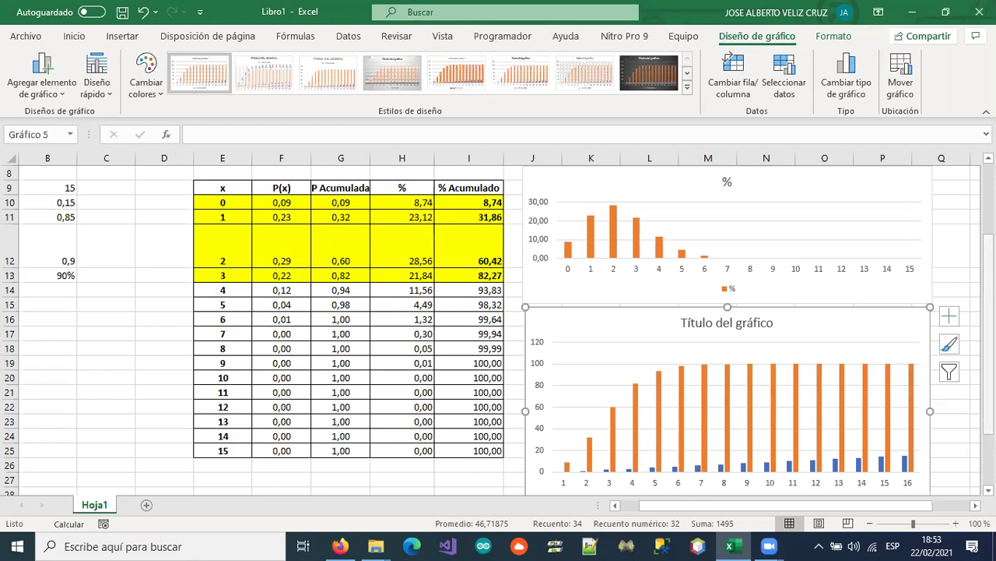
{"action": "scroll", "coordinate": [919, 311], "scroll_direction": "down", "scroll_amount": 1}
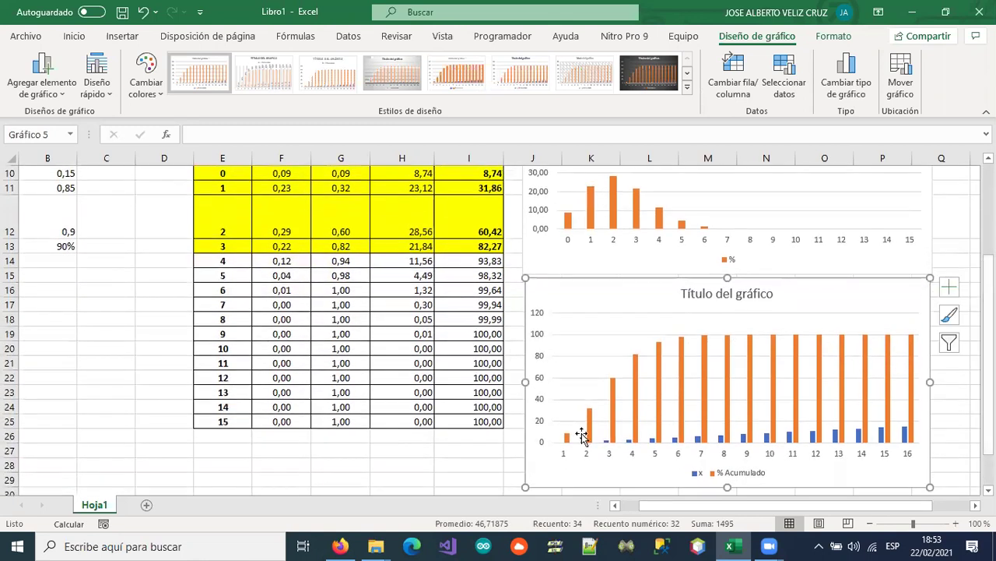
{"action": "mouse_move", "coordinate": [613, 395]}
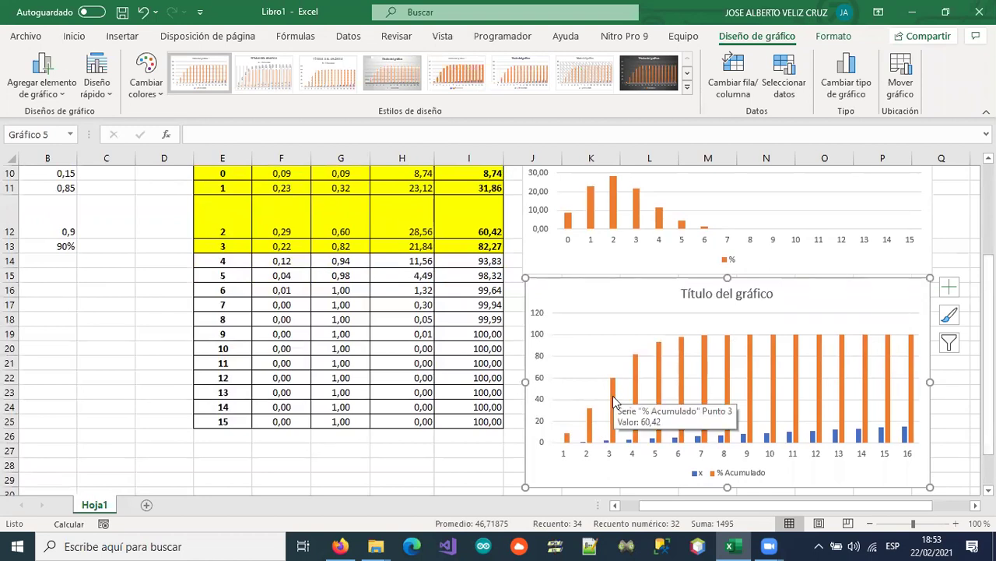
{"action": "mouse_move", "coordinate": [637, 380]}
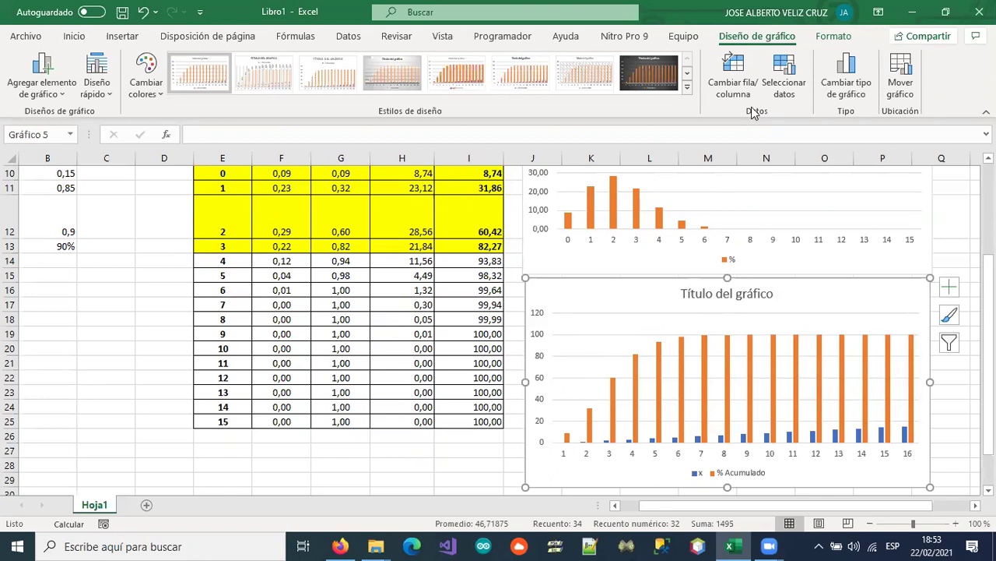
Set the horizontal axis labels of the % Acumulado chart to the x values in E10:E25.
{"action": "left_click", "coordinate": [784, 82]}
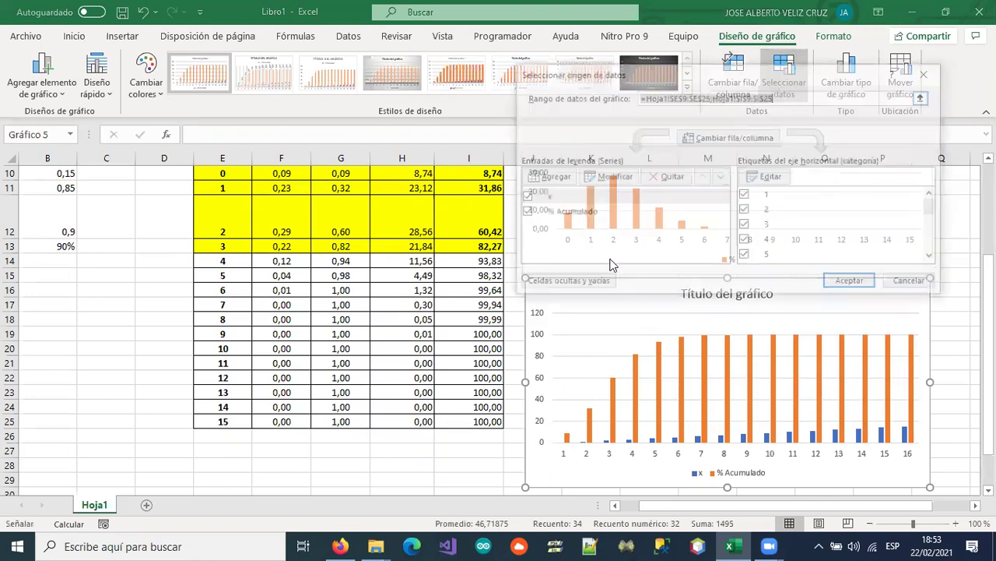
{"action": "left_click", "coordinate": [752, 178]}
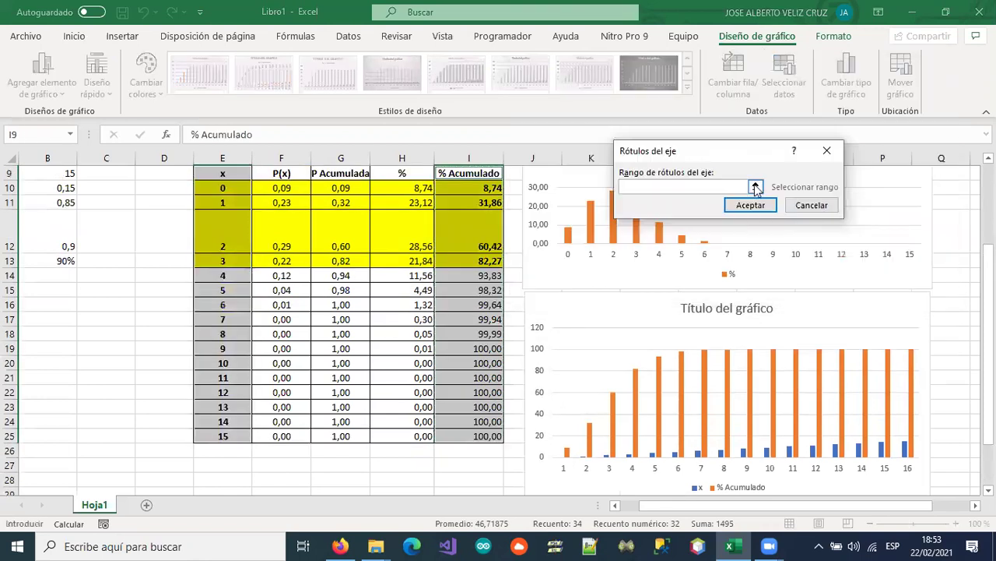
{"action": "left_click", "coordinate": [756, 187]}
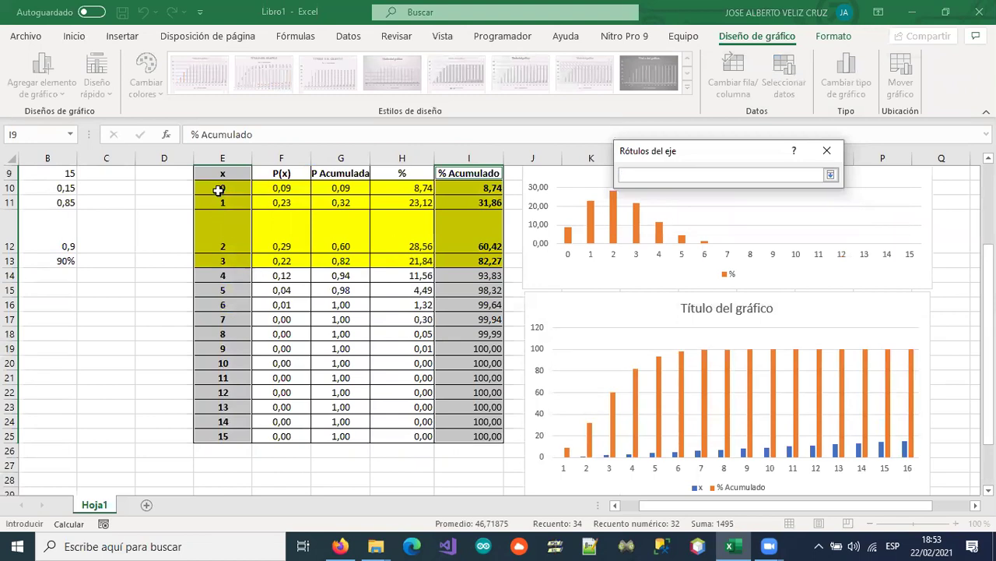
{"action": "left_click_drag", "start_coordinate": [220, 188], "coordinate": [227, 436]}
{"action": "left_click", "coordinate": [830, 175]}
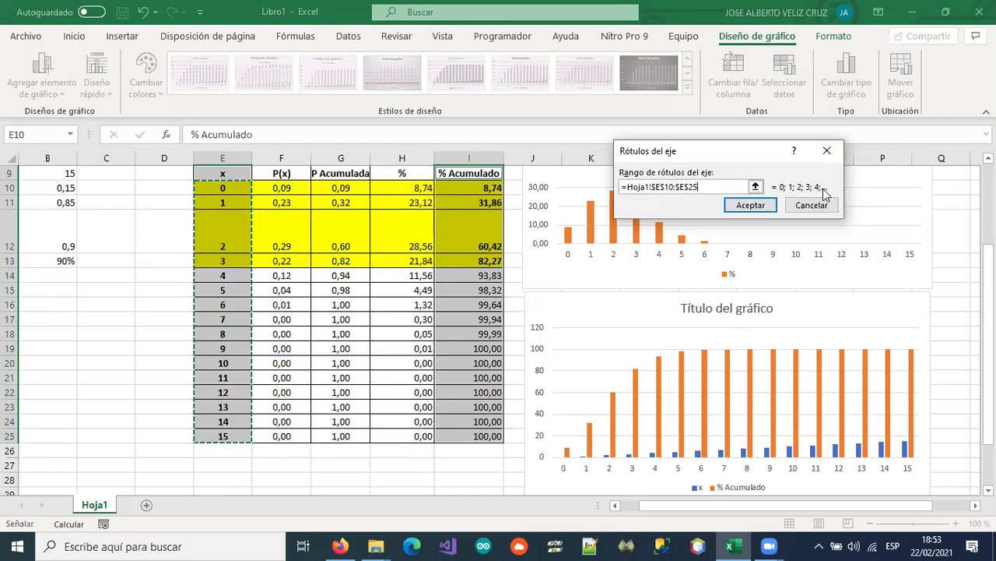
{"action": "left_click", "coordinate": [743, 207]}
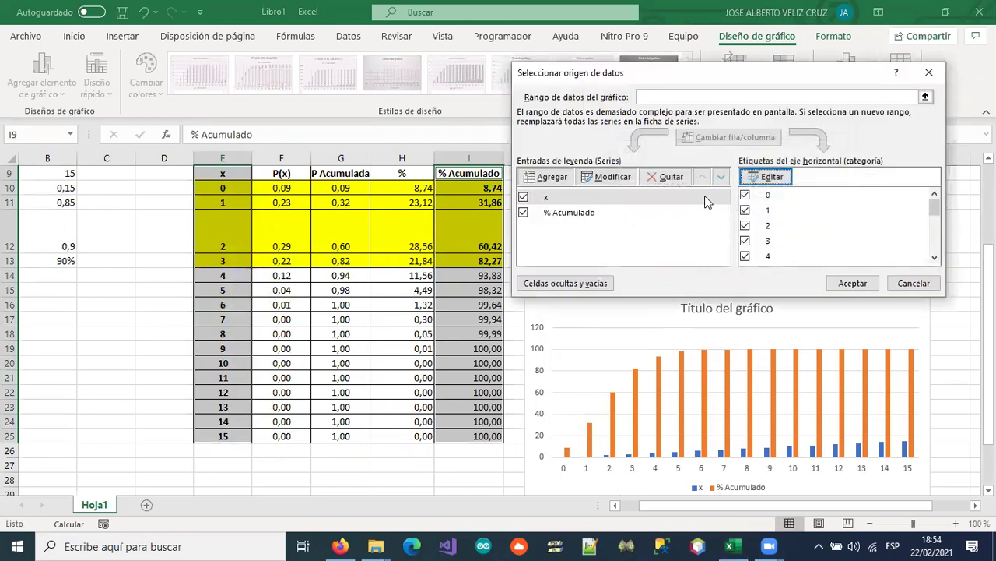
Remove the x series from the % Acumulado chart so that it plots only % Acumulado, and apply the new data source.
{"action": "left_click", "coordinate": [552, 199]}
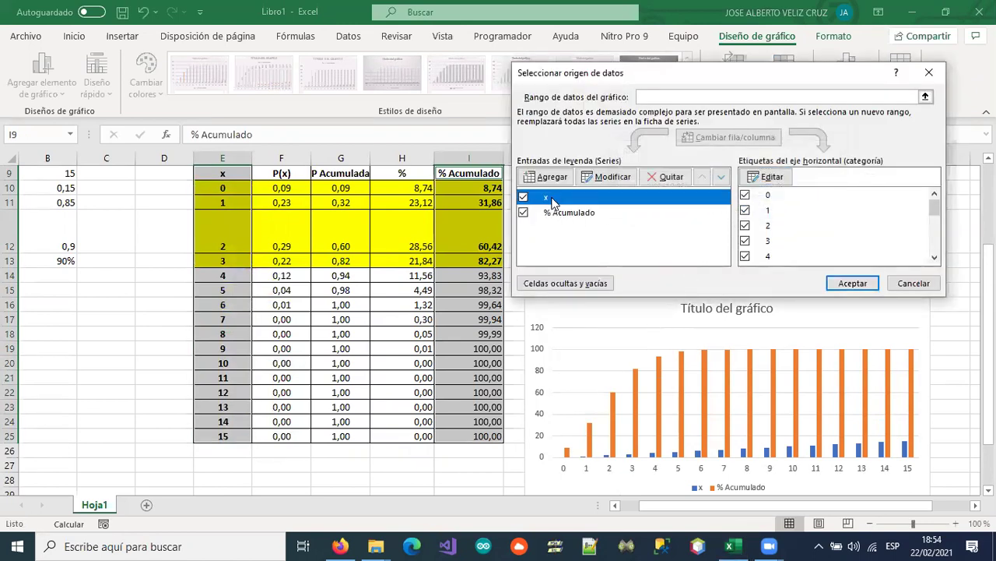
{"action": "left_click", "coordinate": [668, 176]}
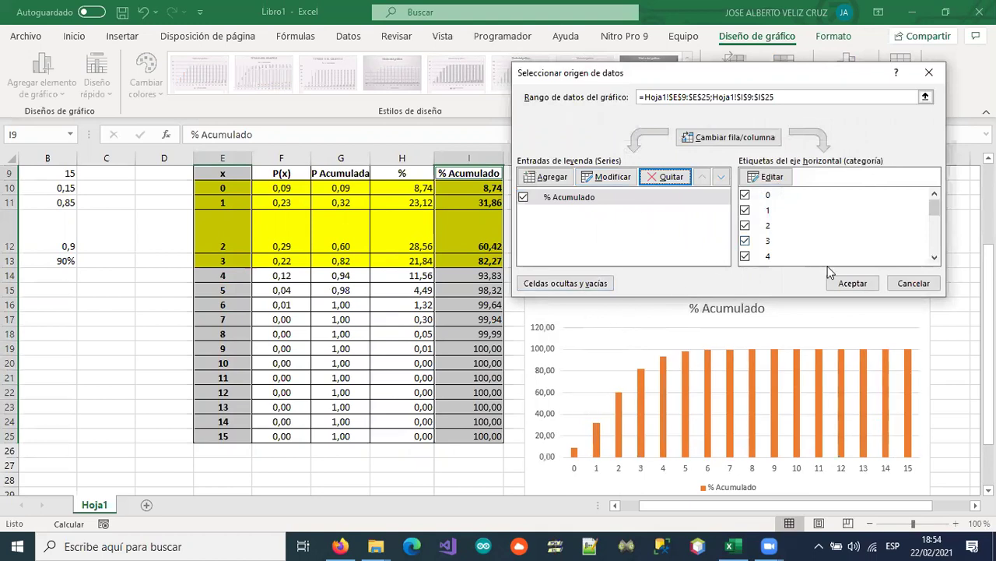
{"action": "left_click", "coordinate": [851, 284]}
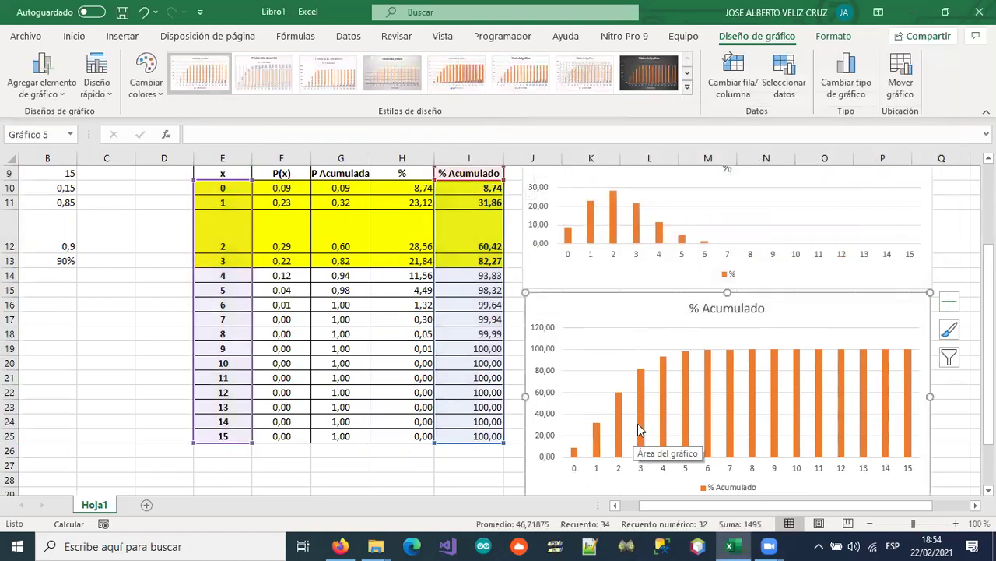
{"action": "mouse_move", "coordinate": [643, 401]}
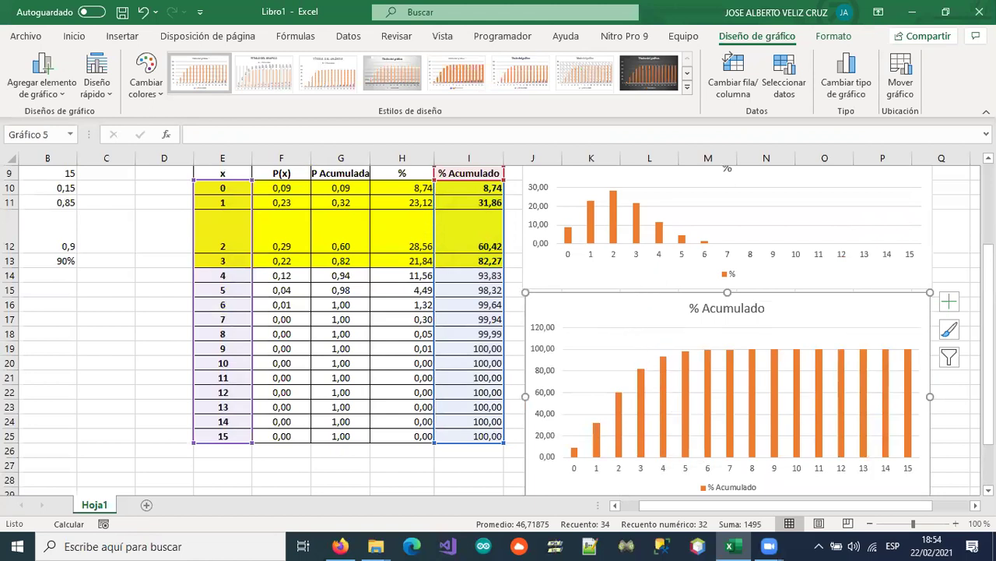
Apply the quick layout with chart title, data labels on wide columns and a legend to the right of the plot to the % chart.
{"action": "left_click_drag", "start_coordinate": [988, 307], "coordinate": [973, 274]}
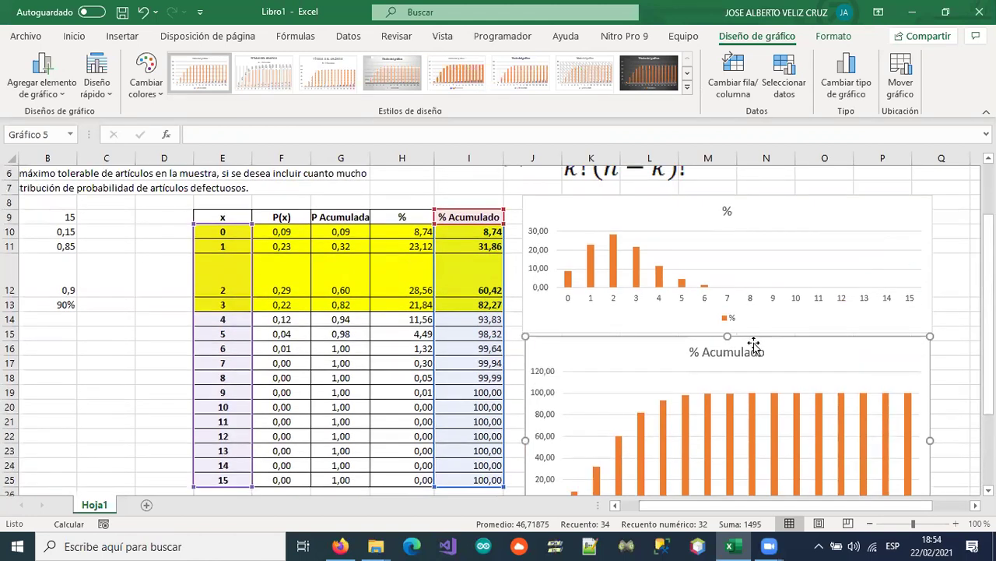
{"action": "left_click", "coordinate": [621, 321]}
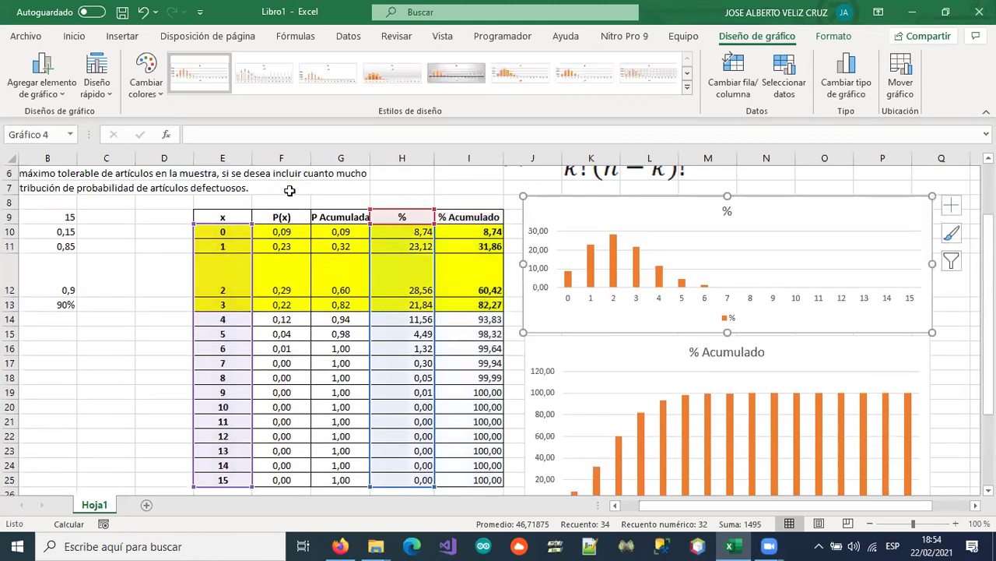
{"action": "left_click", "coordinate": [96, 78]}
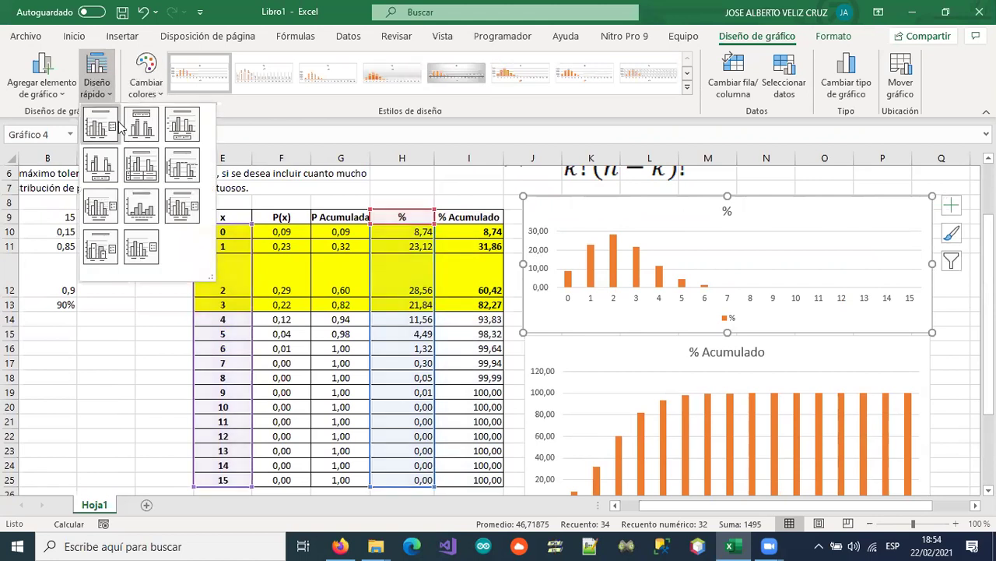
{"action": "left_click", "coordinate": [107, 255]}
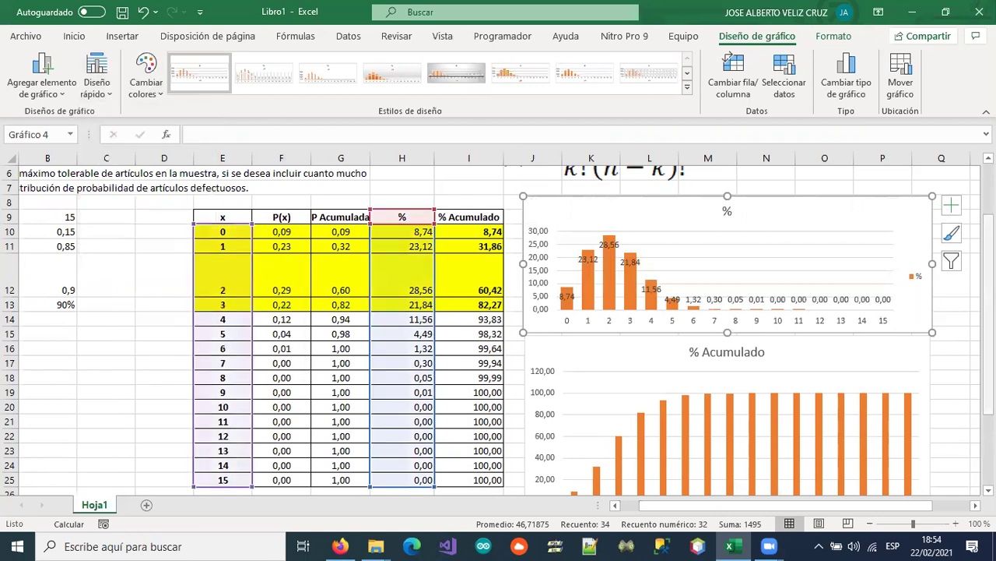
Give the % Acumulado chart the same quick layout with data labels and the legend to the right of the plot.
{"action": "scroll", "coordinate": [701, 351], "scroll_direction": "down", "scroll_amount": 2}
{"action": "left_click", "coordinate": [688, 431]}
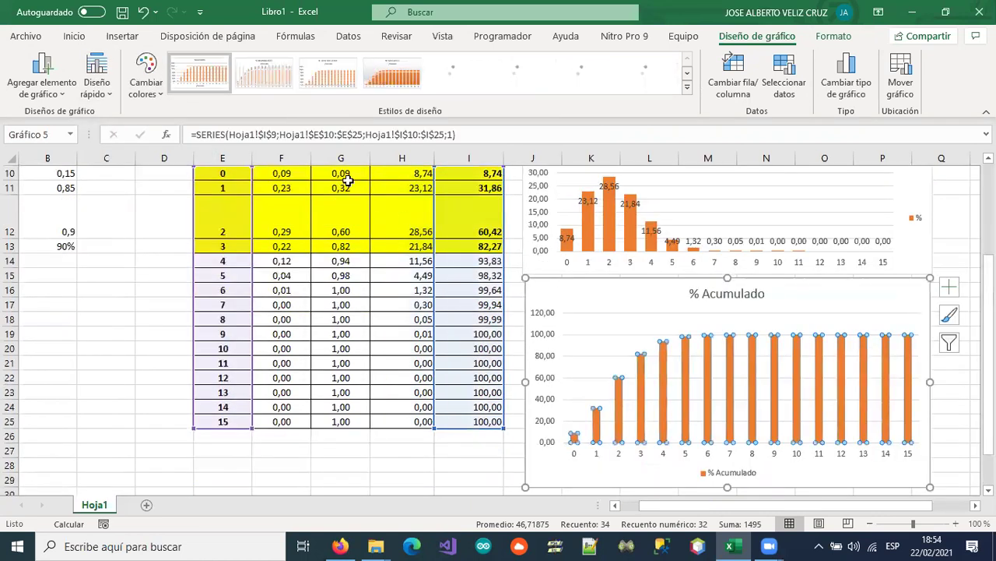
{"action": "left_click", "coordinate": [574, 299]}
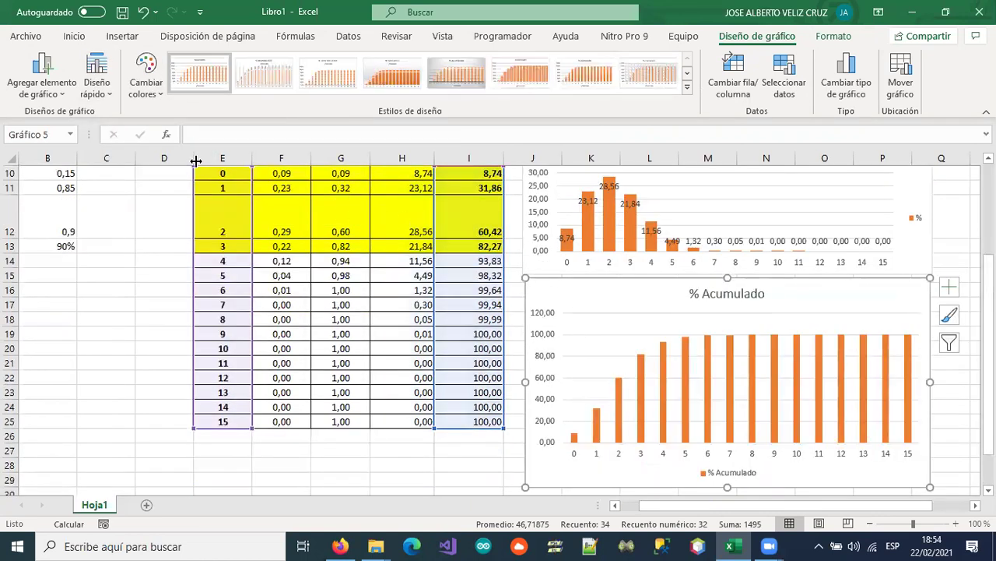
{"action": "left_click", "coordinate": [98, 87]}
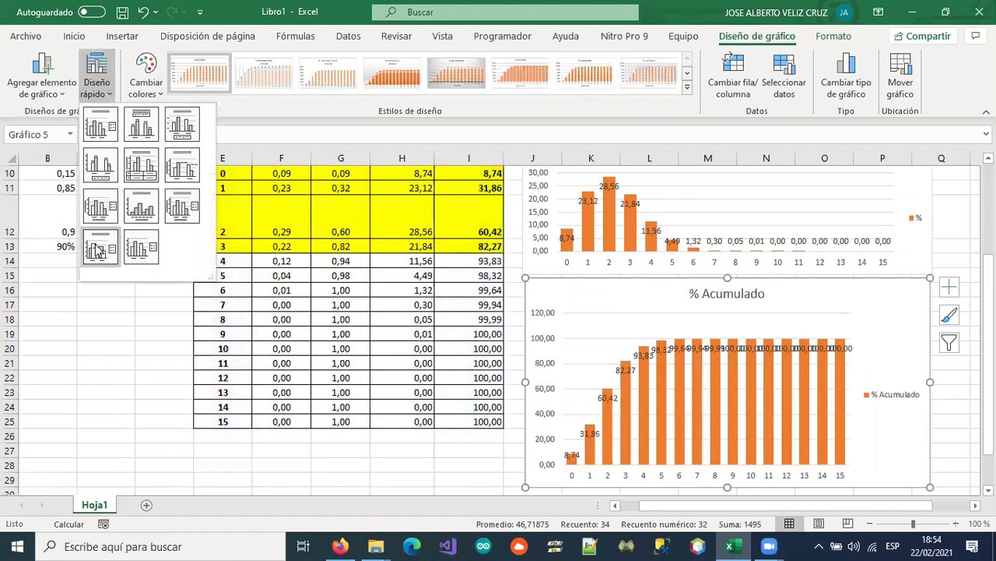
{"action": "left_click", "coordinate": [99, 251]}
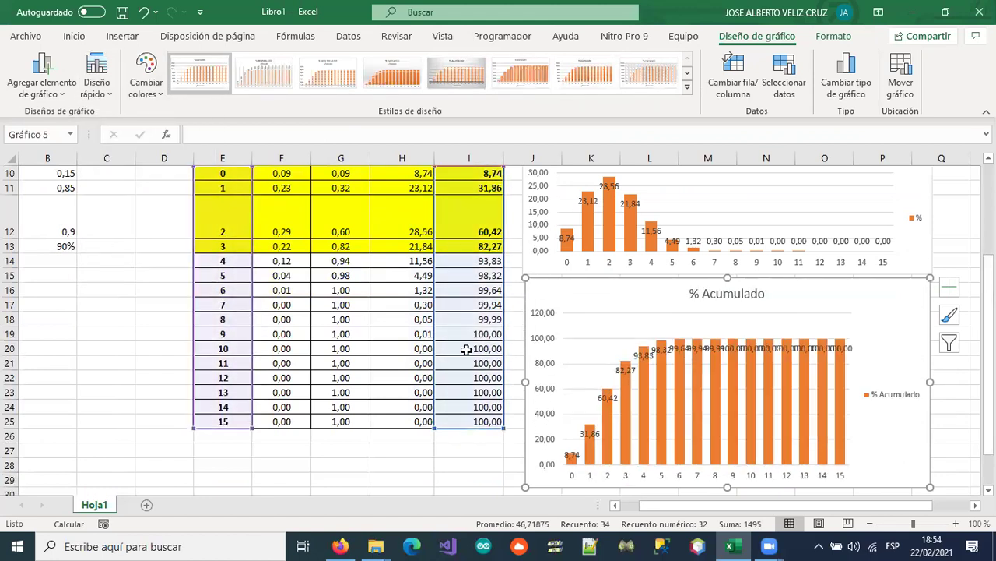
Inspect individual columns and data labels in the % Acumulado chart, and deselect the chart.
{"action": "left_click", "coordinate": [627, 393]}
{"action": "left_click", "coordinate": [627, 394]}
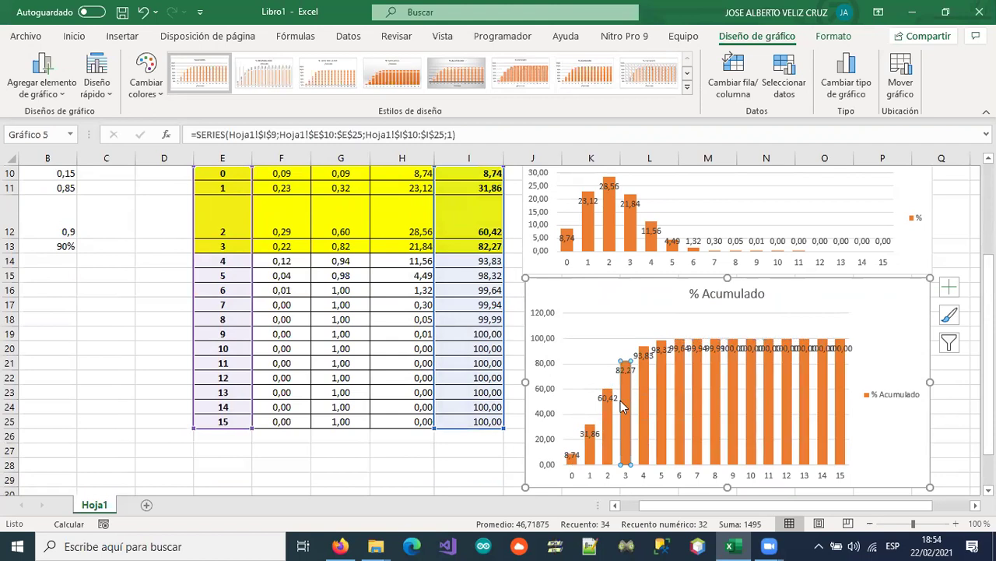
{"action": "left_click", "coordinate": [575, 458]}
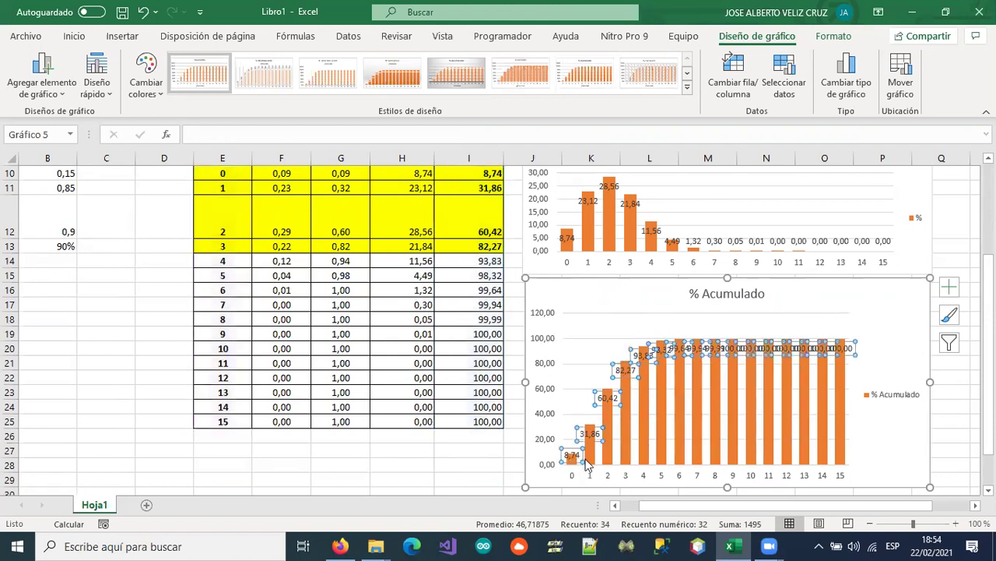
{"action": "left_click", "coordinate": [575, 456]}
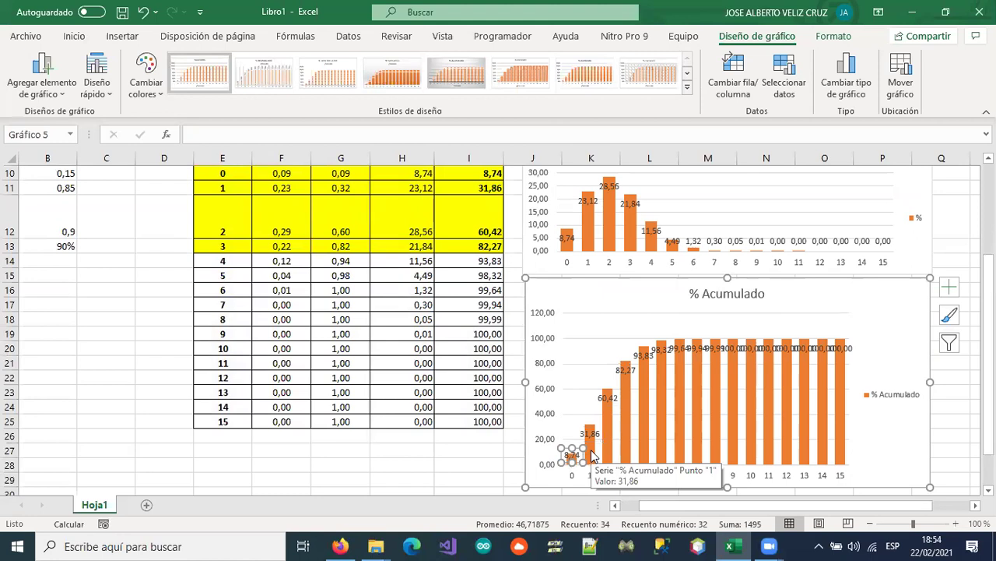
{"action": "key", "text": "Escape"}
{"action": "left_click", "coordinate": [591, 456]}
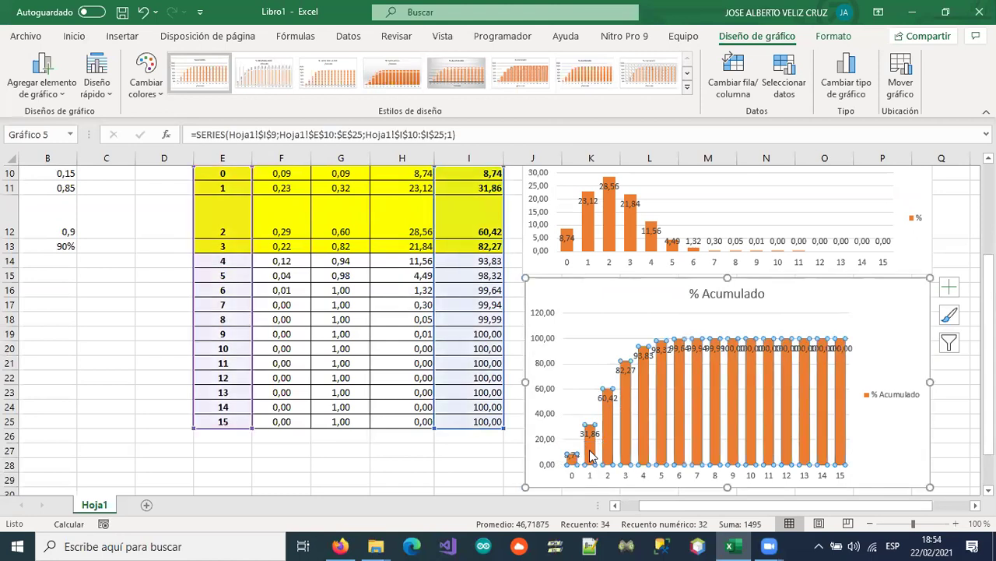
{"action": "left_click", "coordinate": [436, 466]}
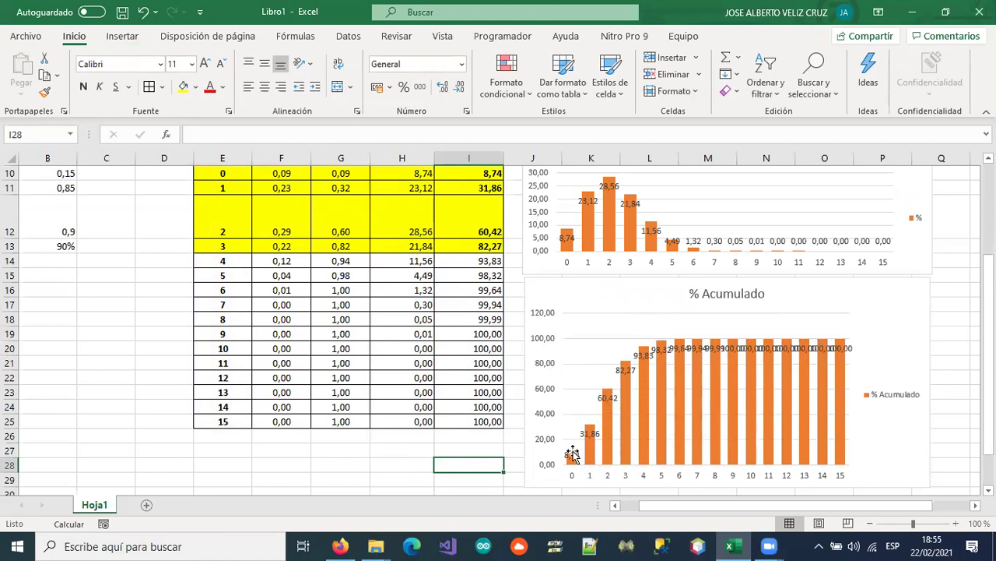
Examine the 90% condition in the problem statement against n, p, q, the tolerance percentage, the probability table and both charts.
{"action": "scroll", "coordinate": [164, 400], "scroll_direction": "up", "scroll_amount": 3}
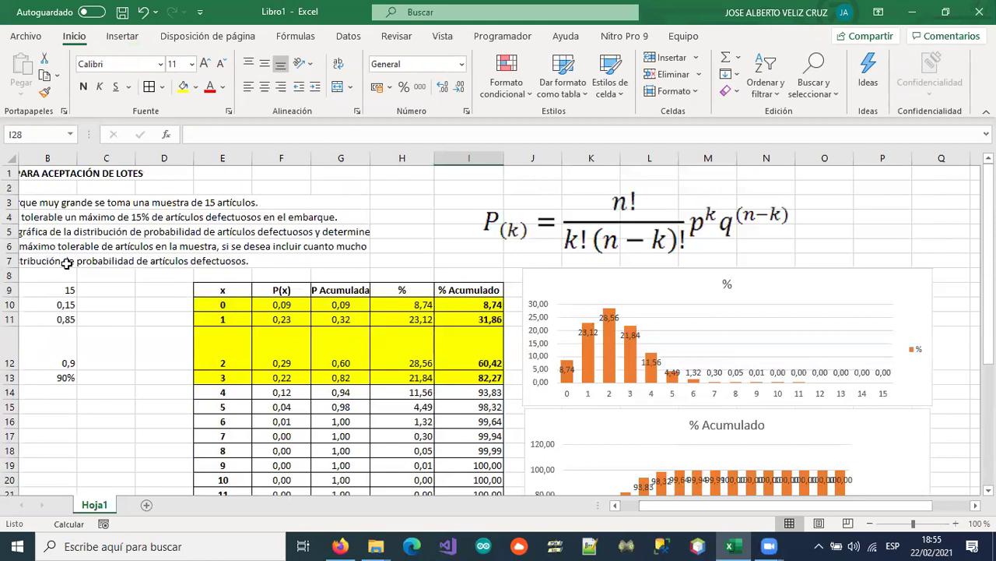
{"action": "left_click_drag", "start_coordinate": [664, 505], "coordinate": [643, 505]}
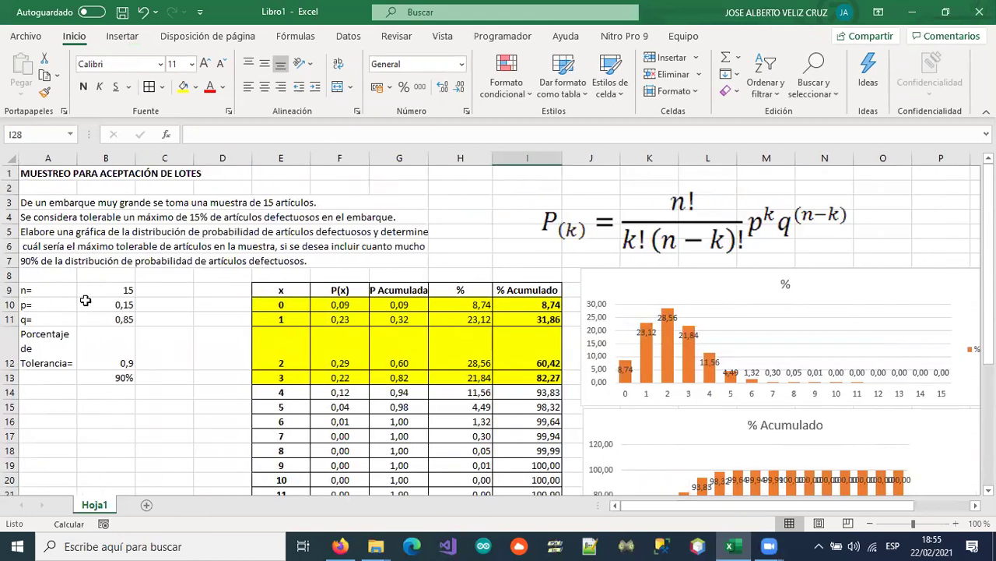
{"action": "left_click", "coordinate": [37, 263]}
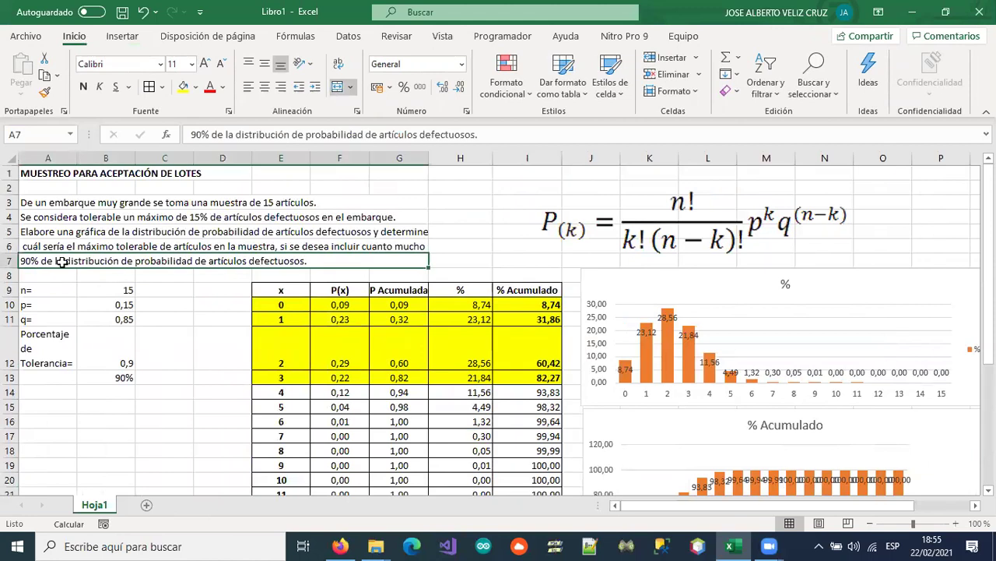
{"action": "scroll", "coordinate": [654, 335], "scroll_direction": "down", "scroll_amount": 1}
{"action": "scroll", "coordinate": [654, 335], "scroll_direction": "down", "scroll_amount": 4}
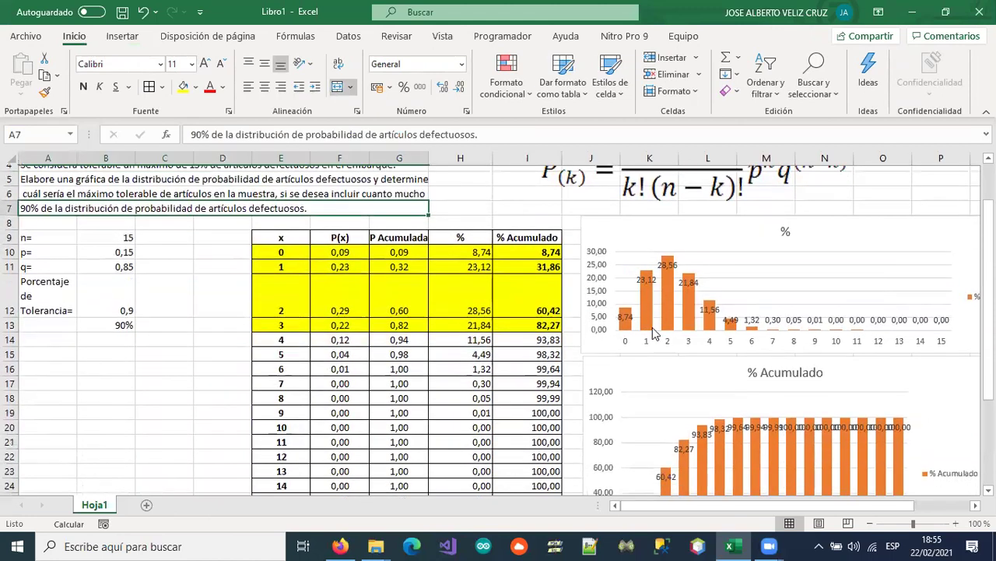
{"action": "scroll", "coordinate": [680, 378], "scroll_direction": "up", "scroll_amount": 1}
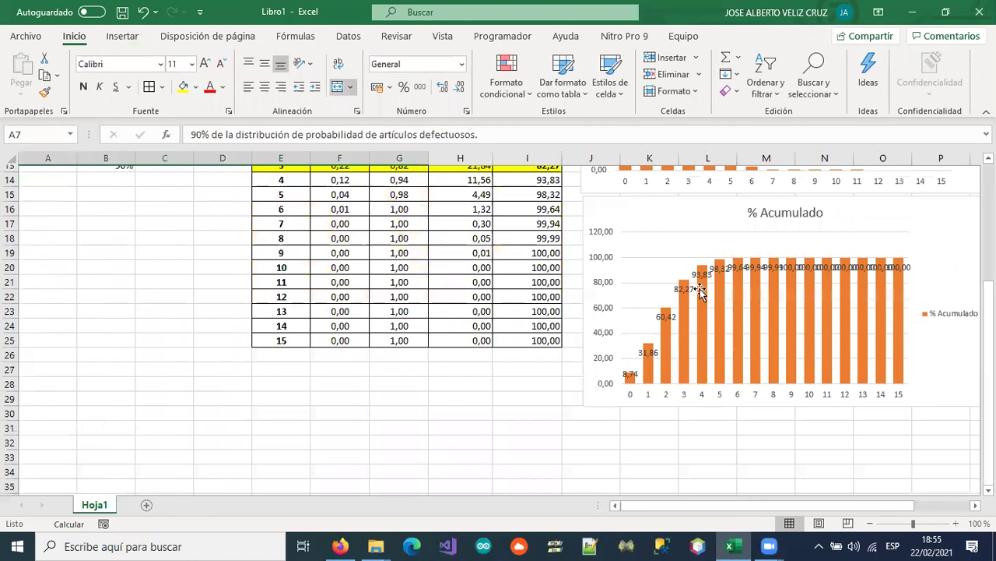
{"action": "scroll", "coordinate": [697, 296], "scroll_direction": "up", "scroll_amount": 1}
{"action": "mouse_move", "coordinate": [701, 303]}
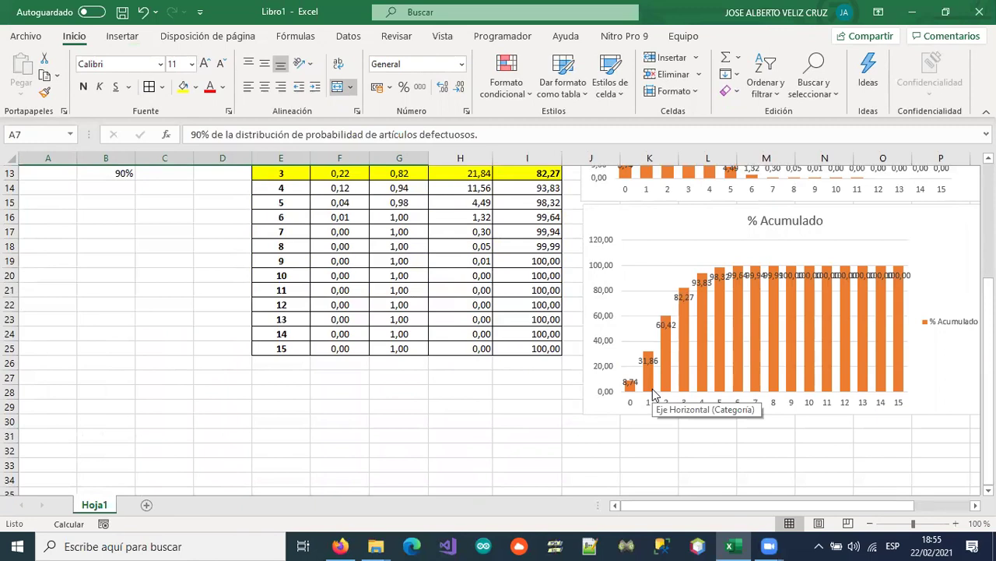
{"action": "scroll", "coordinate": [268, 428], "scroll_direction": "up", "scroll_amount": 1}
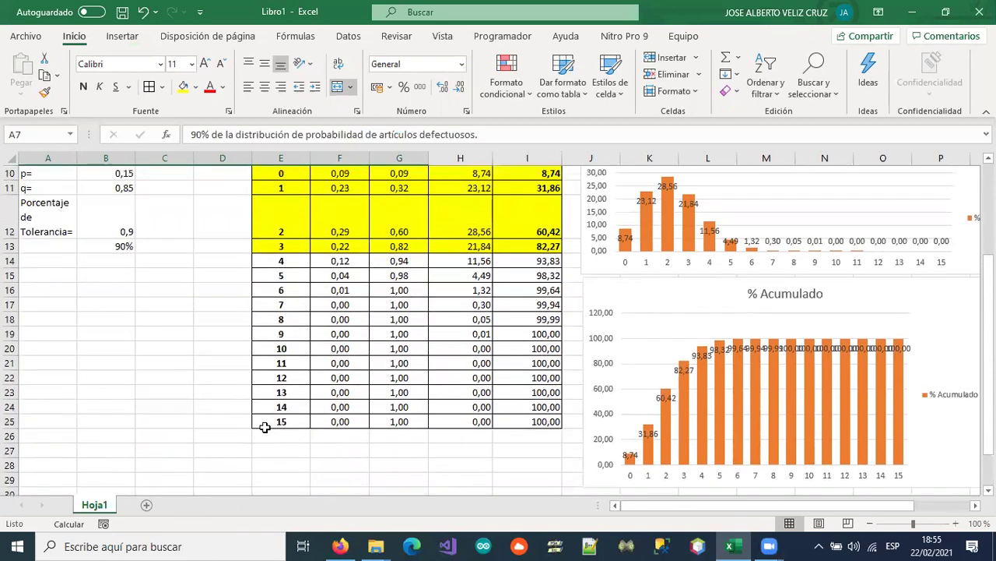
{"action": "scroll", "coordinate": [265, 426], "scroll_direction": "up", "scroll_amount": 3}
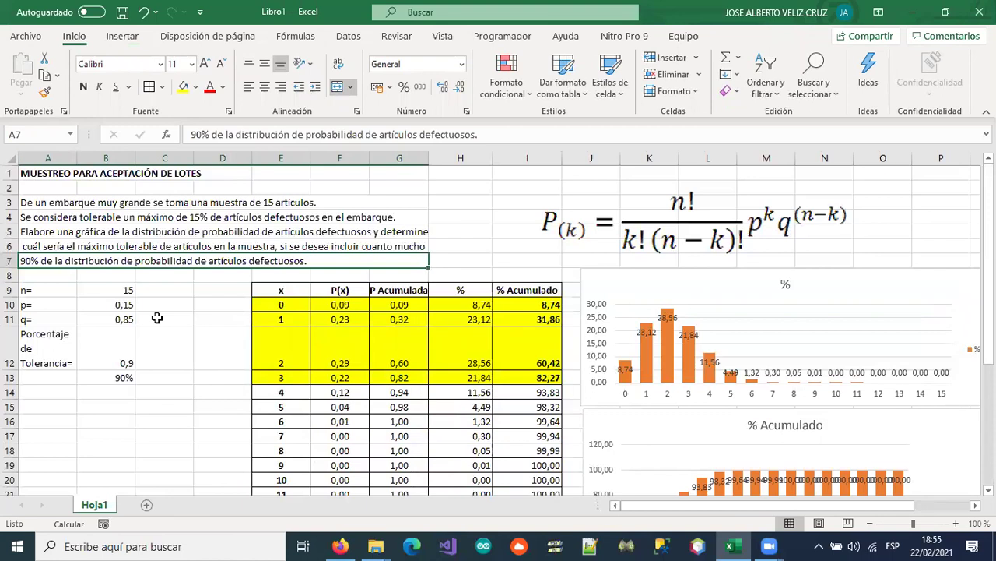
{"action": "scroll", "coordinate": [272, 305], "scroll_direction": "down", "scroll_amount": 1}
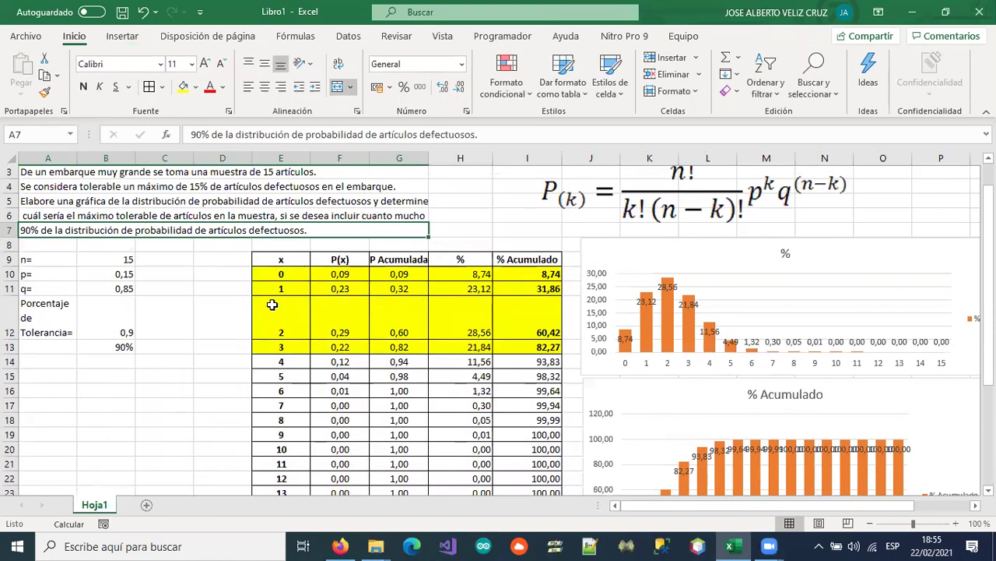
{"action": "scroll", "coordinate": [272, 304], "scroll_direction": "up", "scroll_amount": 1}
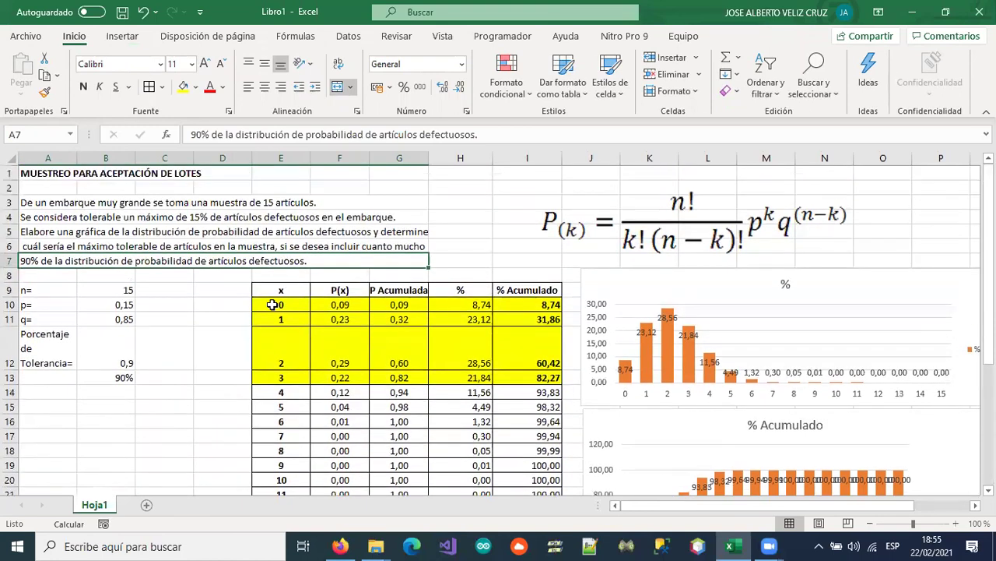
{"action": "scroll", "coordinate": [272, 304], "scroll_direction": "down", "scroll_amount": 3}
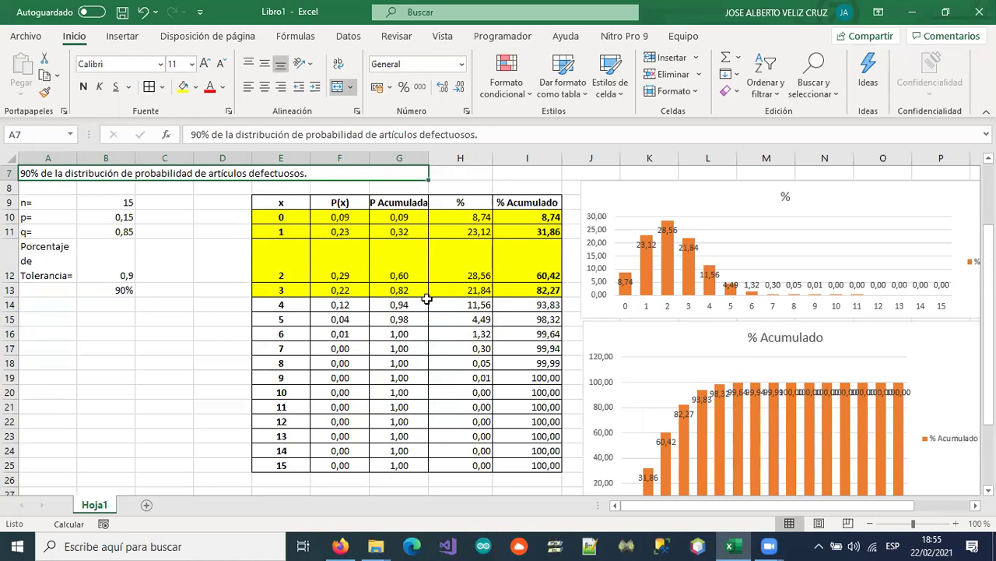
{"action": "left_click_drag", "start_coordinate": [38, 205], "coordinate": [58, 226]}
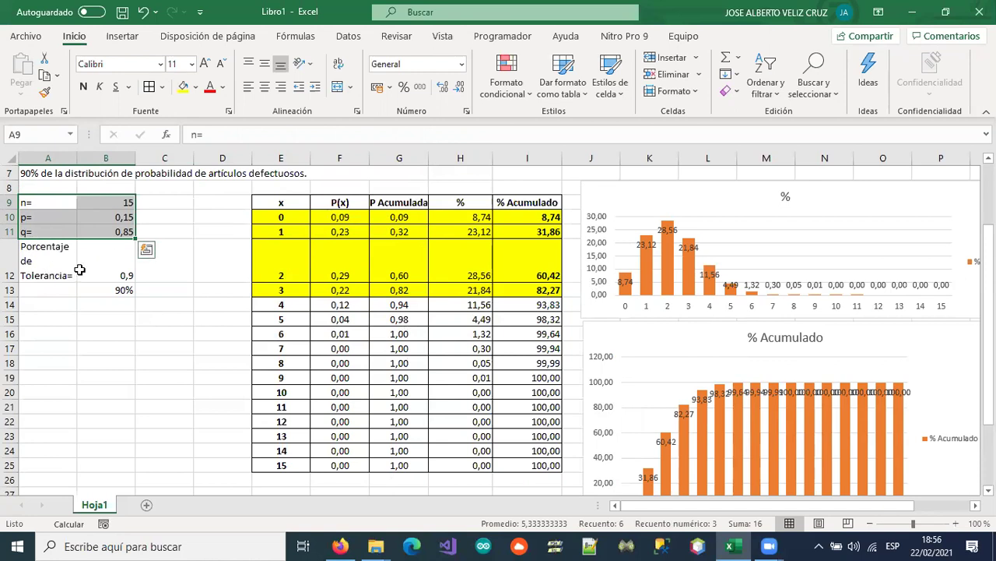
{"action": "left_click", "coordinate": [31, 258]}
{"action": "left_click", "coordinate": [104, 256]}
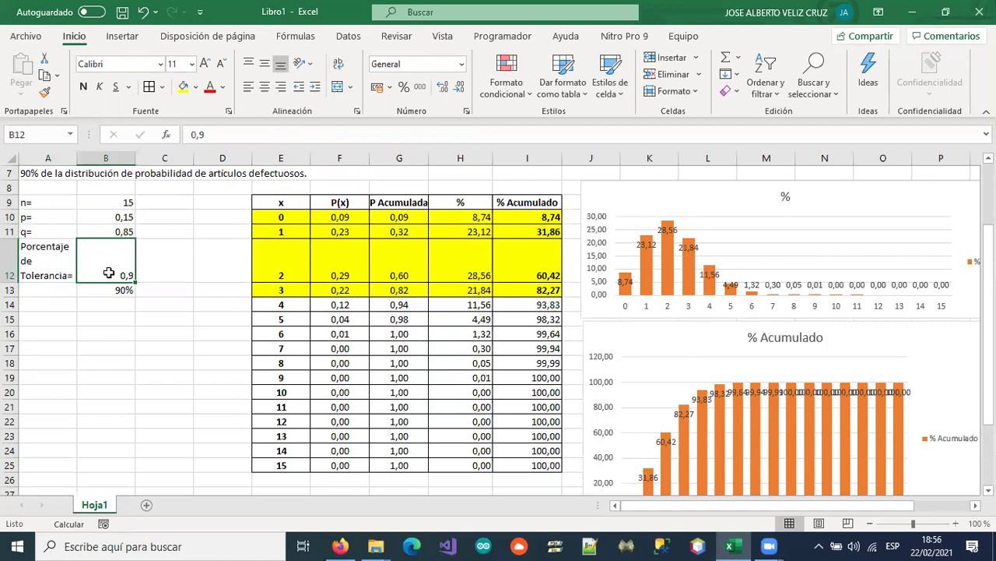
{"action": "left_click", "coordinate": [539, 303]}
Fill the x = 3 row of the table, E13:I13, with the standard light green colour.
{"action": "left_click_drag", "start_coordinate": [285, 290], "coordinate": [520, 290]}
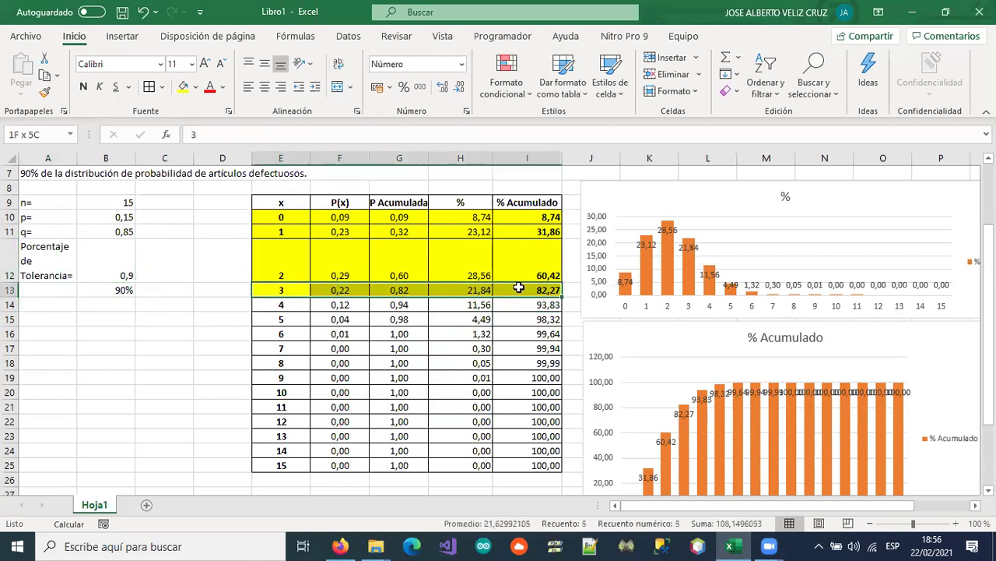
{"action": "left_click", "coordinate": [195, 86]}
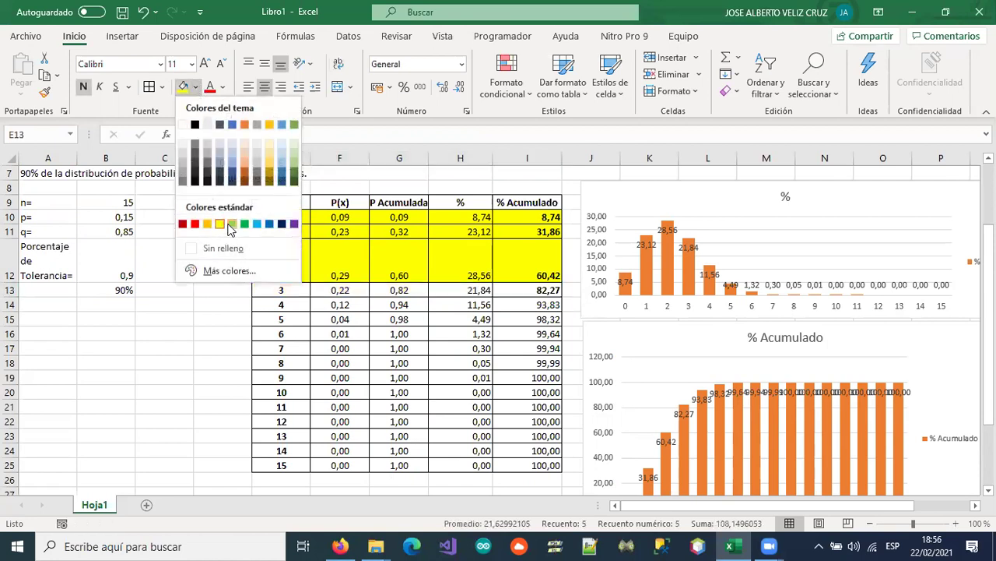
{"action": "left_click", "coordinate": [232, 223]}
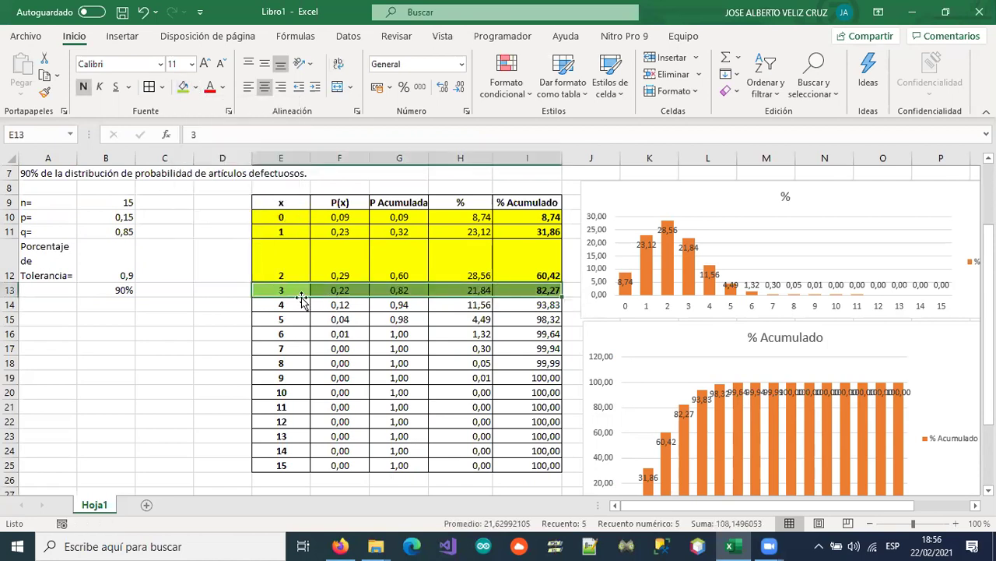
Compare the % Acumulado value for x = 3 in I13 with the tolerance in B12 and B13, and review both charts.
{"action": "left_click", "coordinate": [527, 286]}
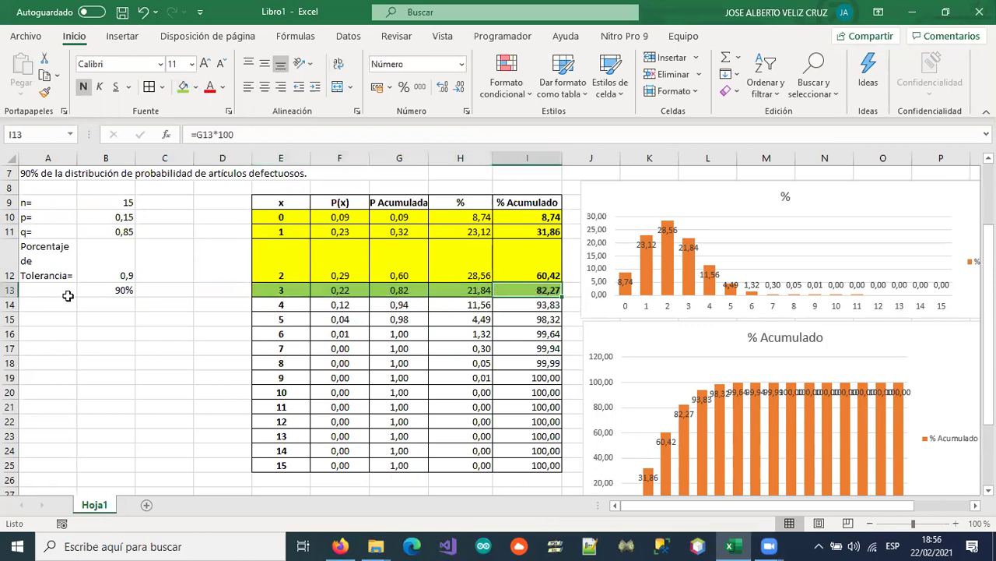
{"action": "left_click", "coordinate": [95, 289]}
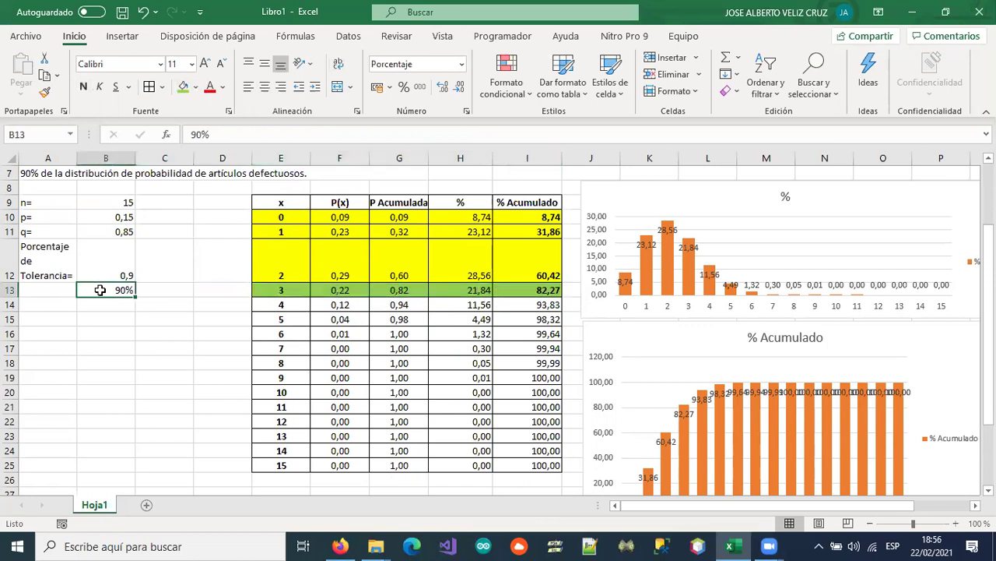
{"action": "left_click", "coordinate": [111, 272]}
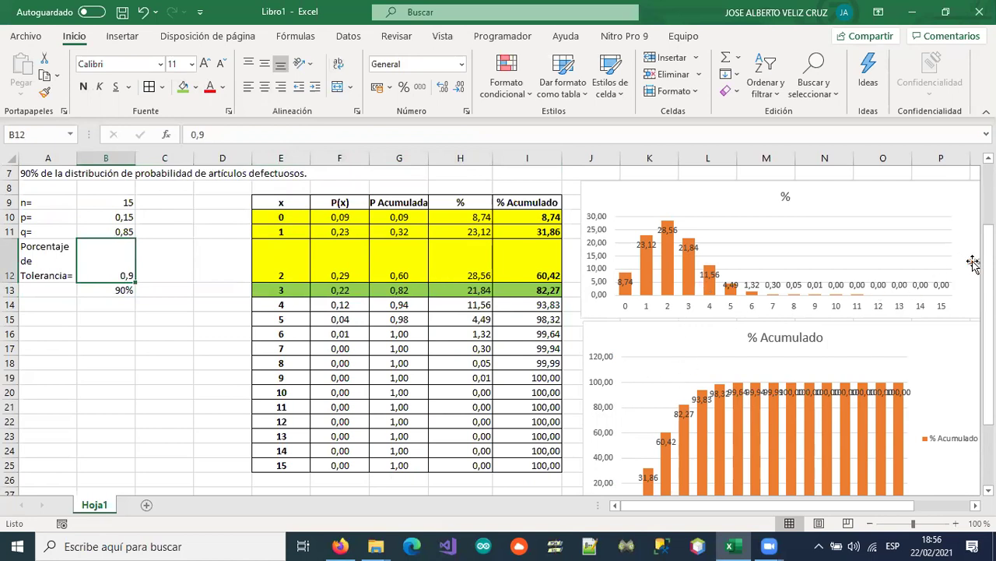
{"action": "scroll", "coordinate": [973, 262], "scroll_direction": "down", "scroll_amount": 1}
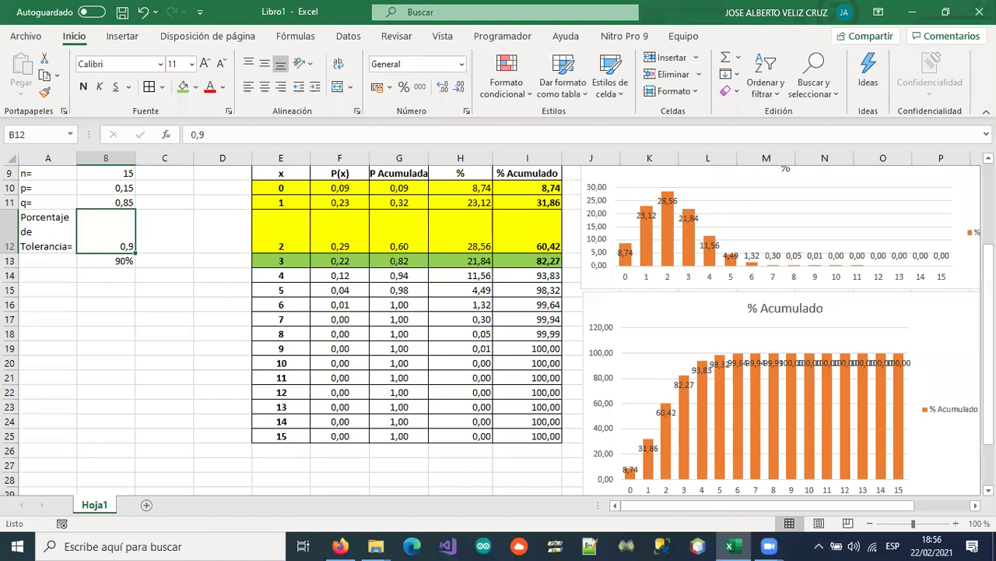
{"action": "scroll", "coordinate": [156, 368], "scroll_direction": "up", "scroll_amount": 1}
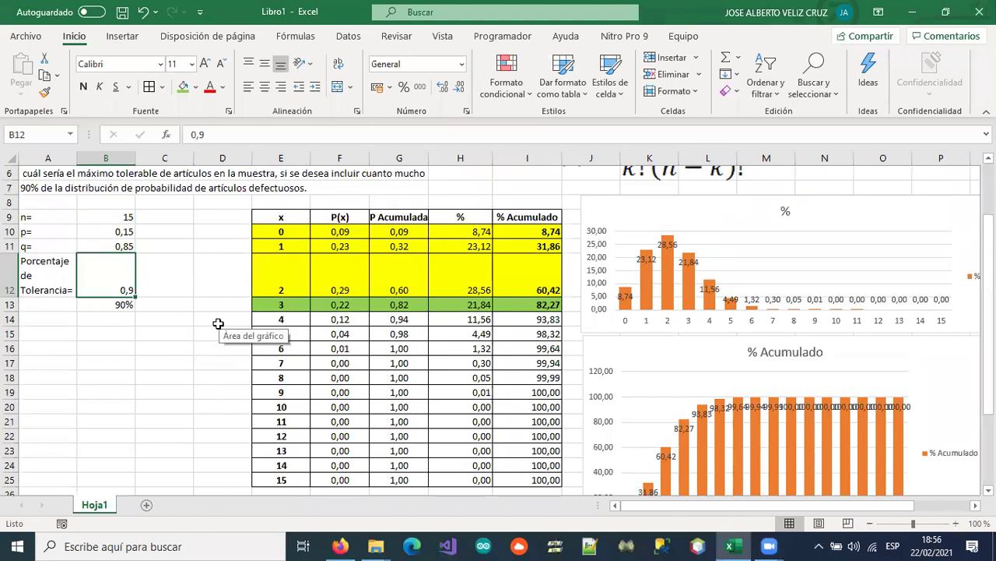